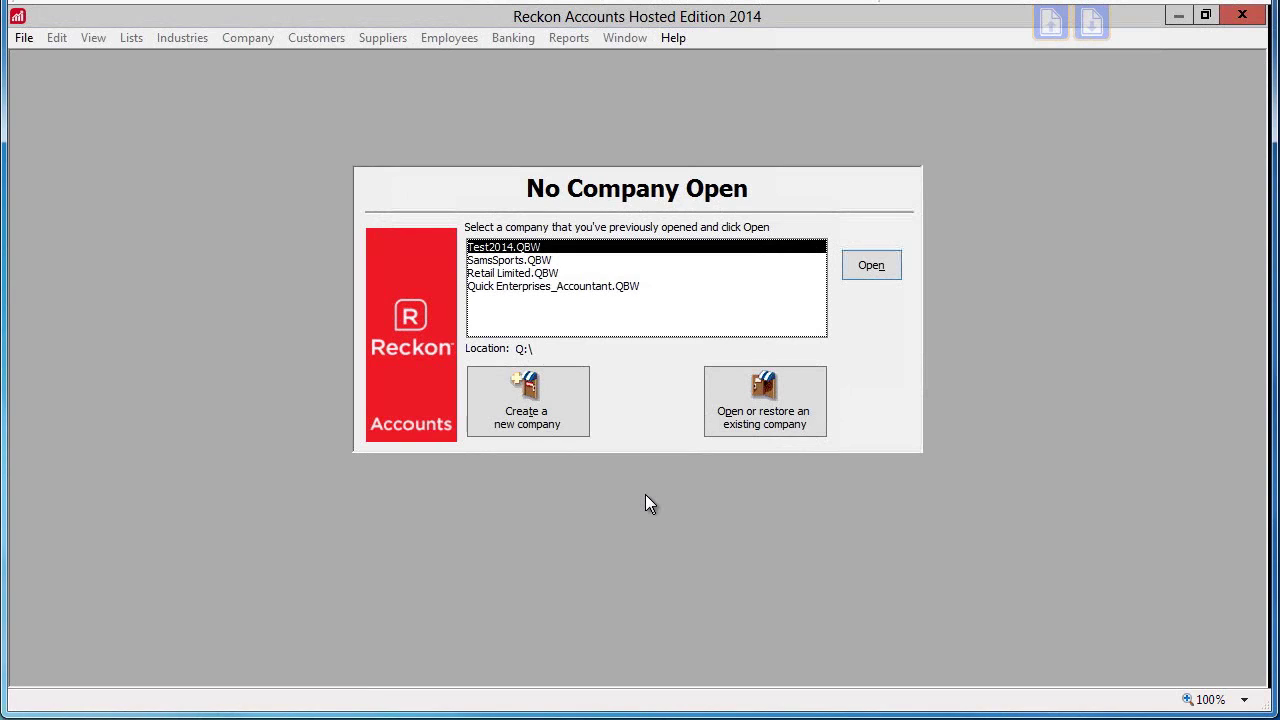
# Choose to create a new company file from the No Company Open dialog
pyautogui.click(489, 387)
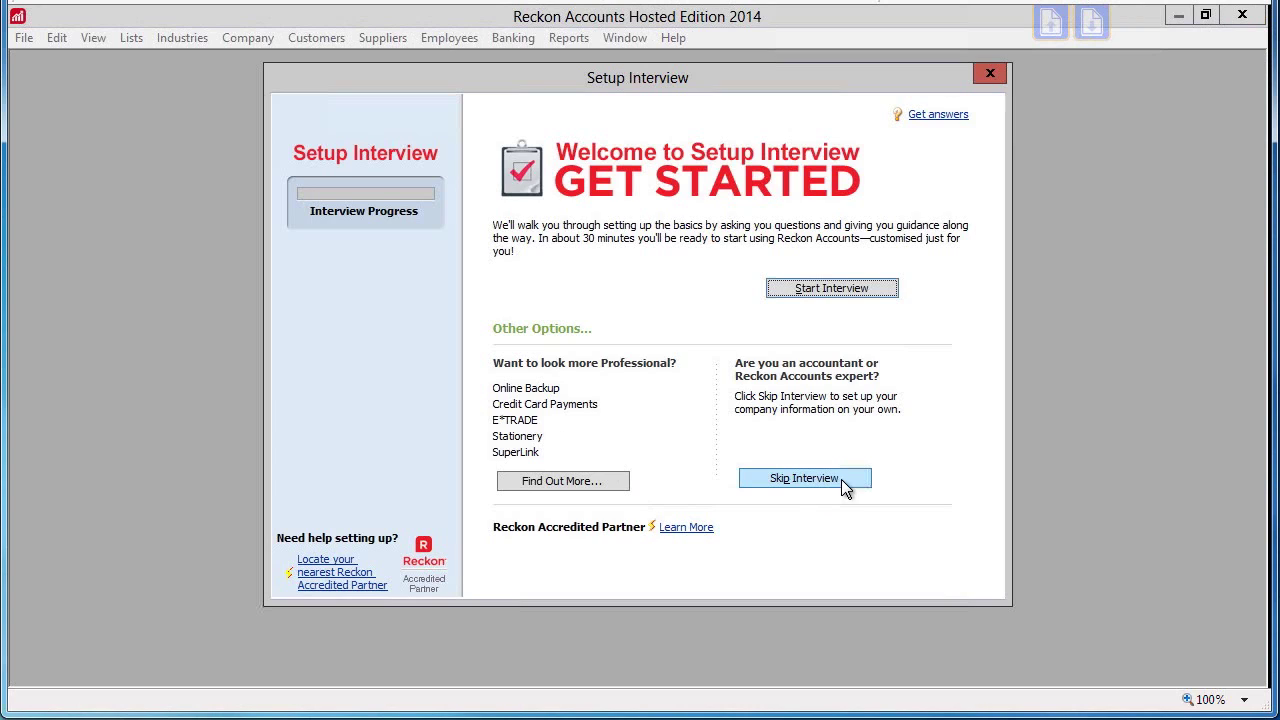
# Enter company name Sams Sports Store, legal name Sam Enterprises Pty Ltd and the company's tax ID
pyautogui.click(845, 297)
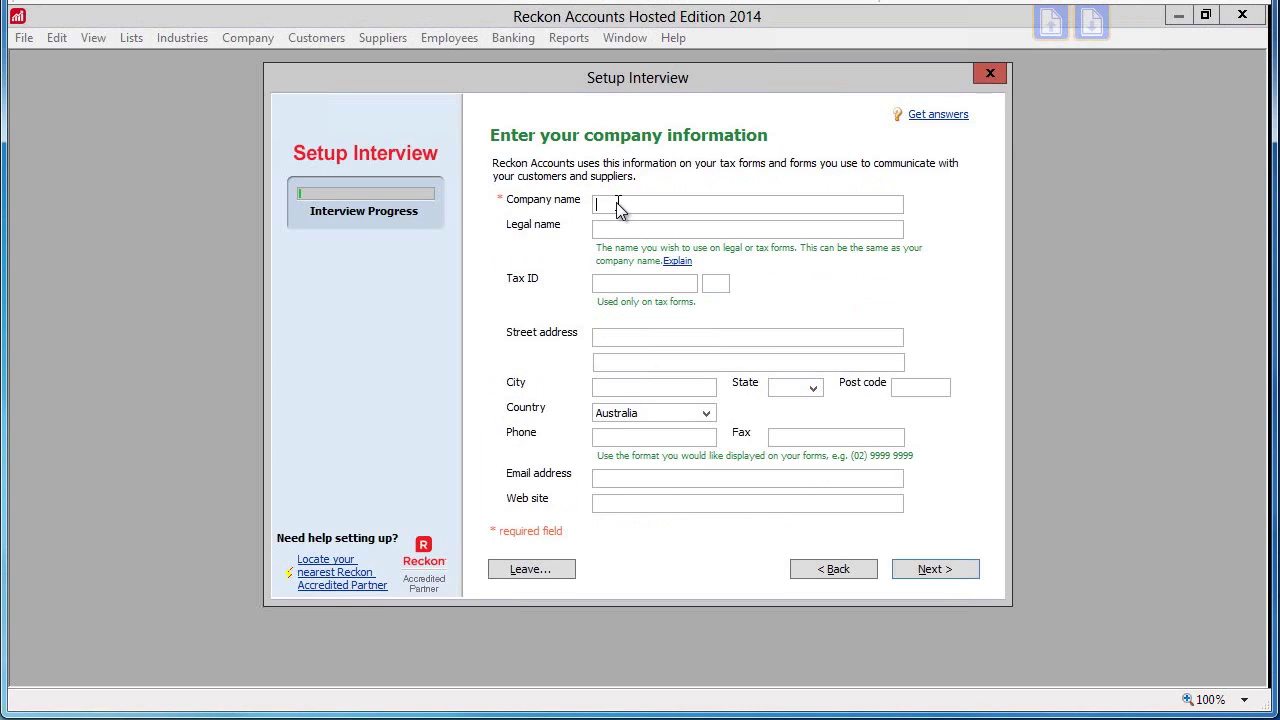
pyautogui.write('Sams Sports Store')
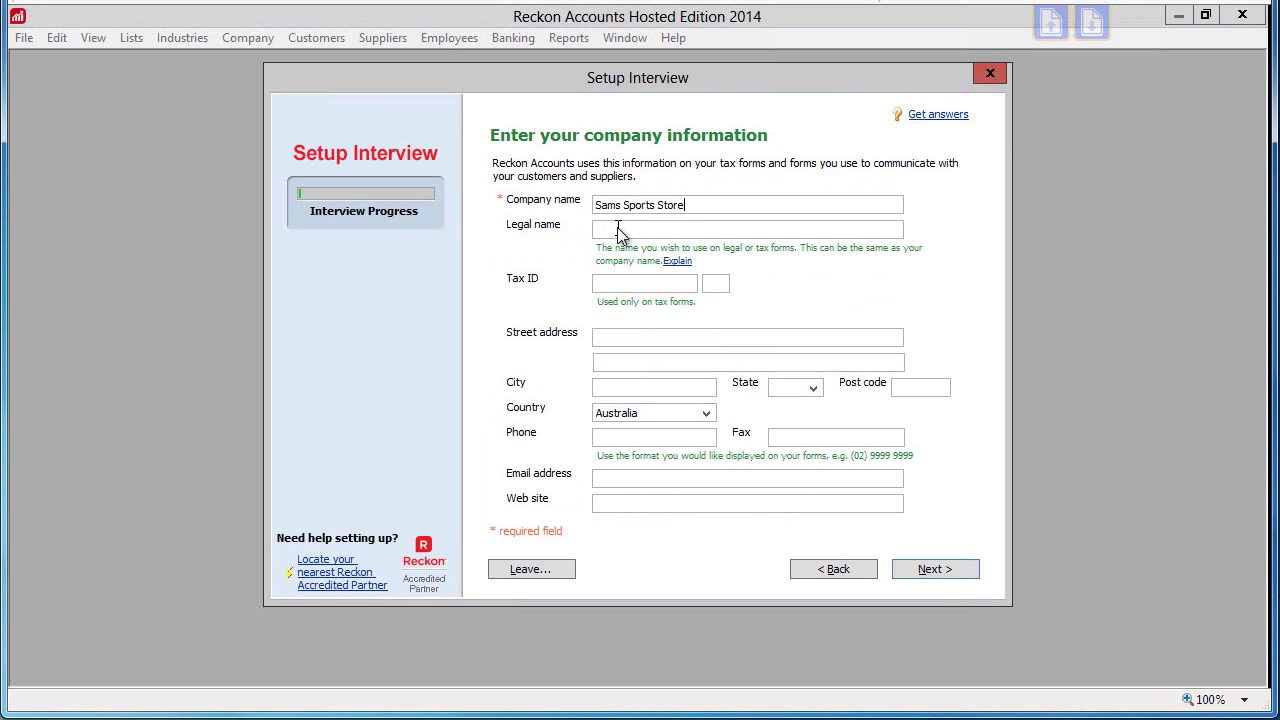
pyautogui.click(625, 230)
pyautogui.write('Sam Enterprises Pty Ltd')
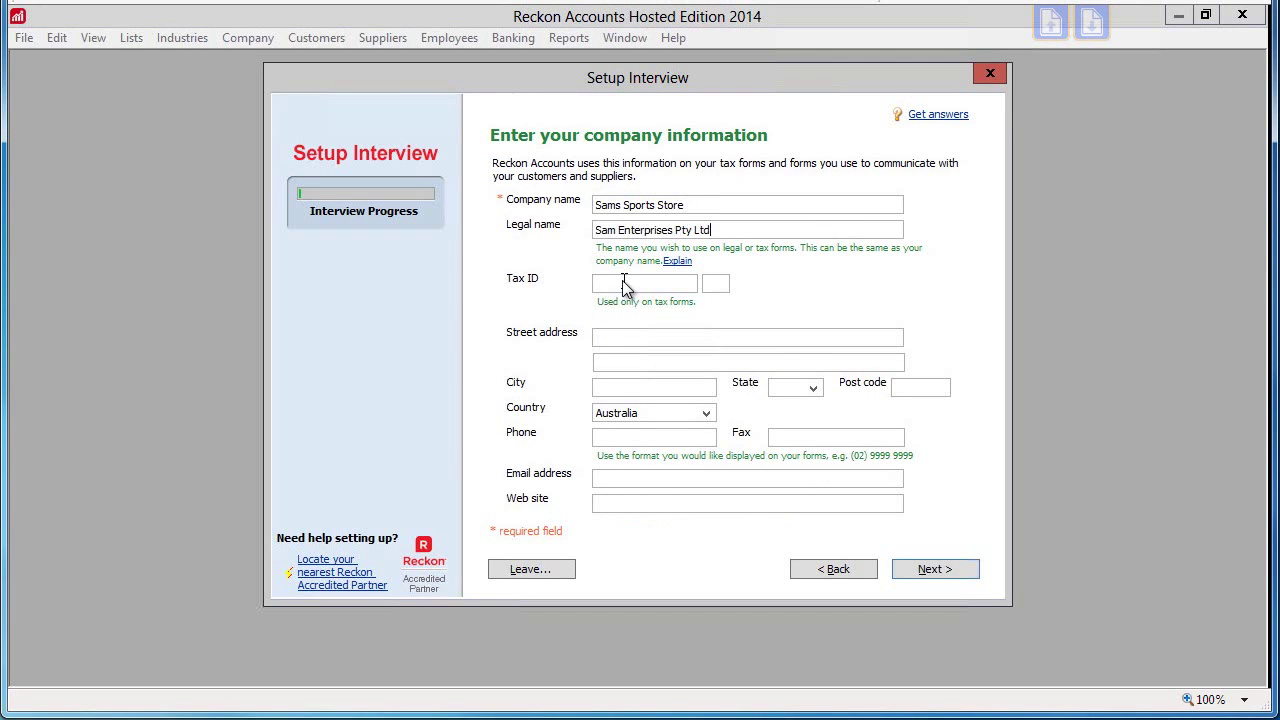
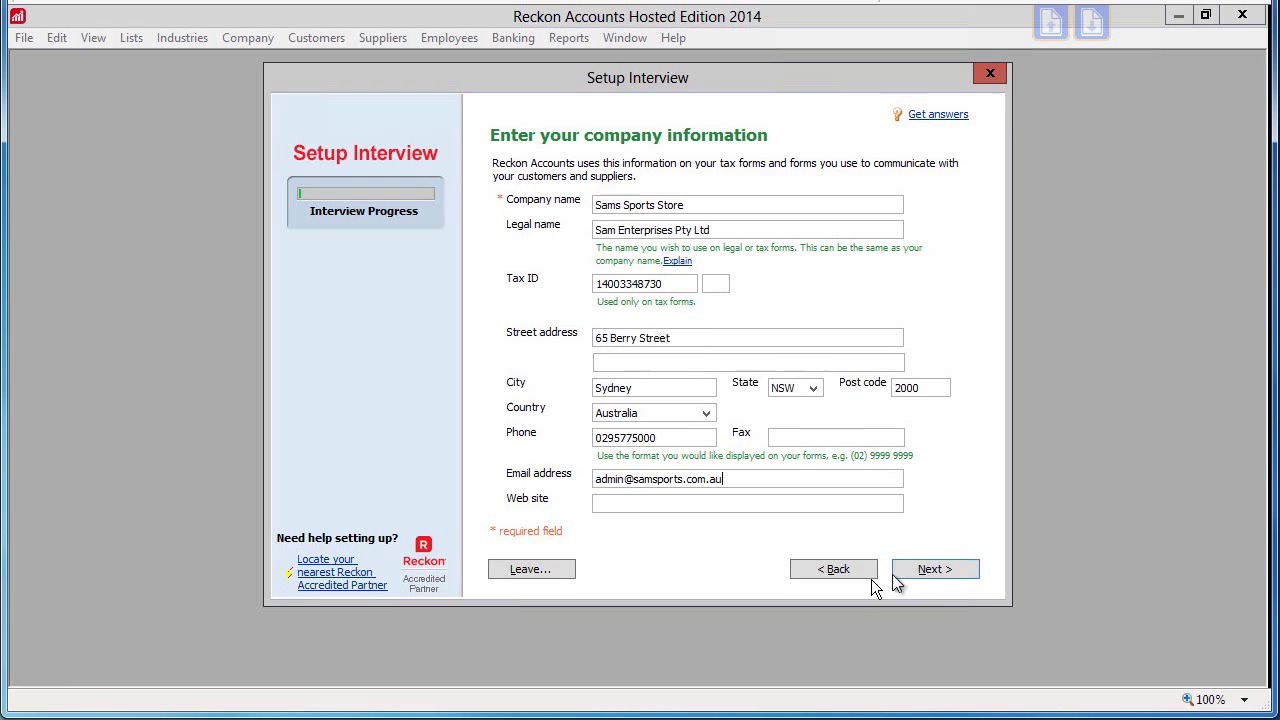
# Choose Simple Chart of Accounts as the industry and Company Tax Return as the business structure
pyautogui.click(946, 574)
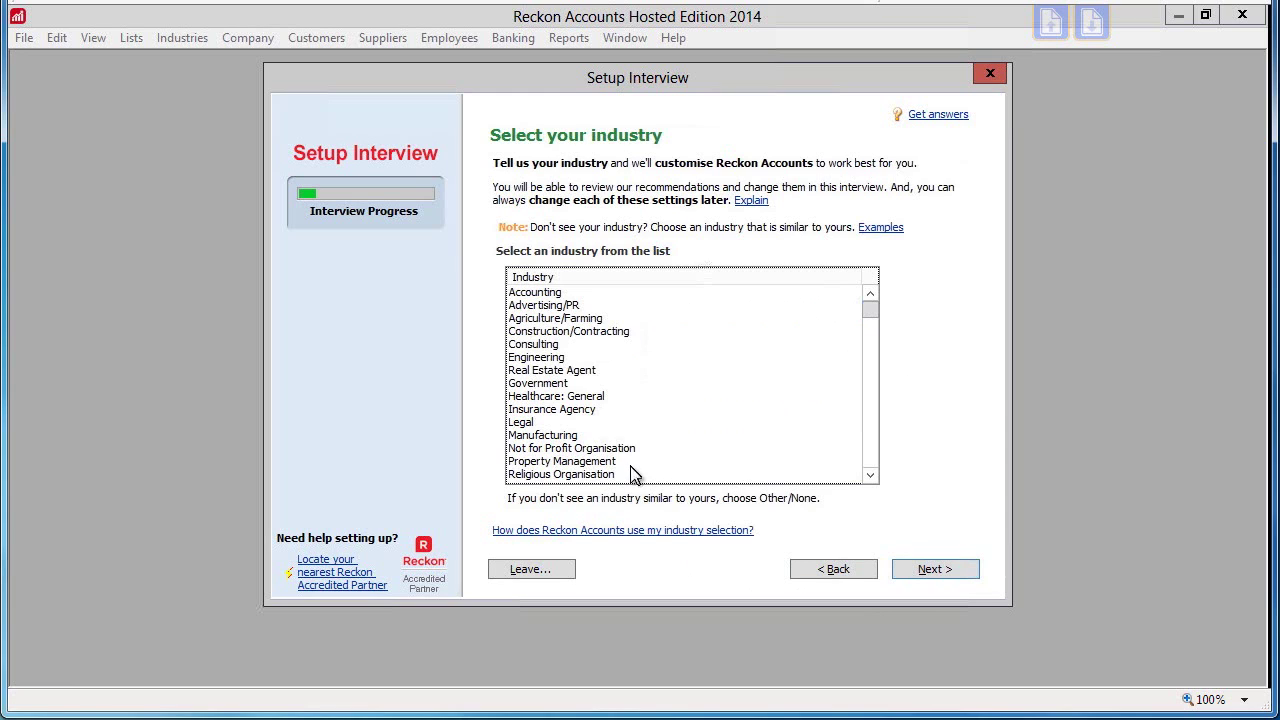
pyautogui.moveTo(870, 321); pyautogui.dragTo(866, 466)
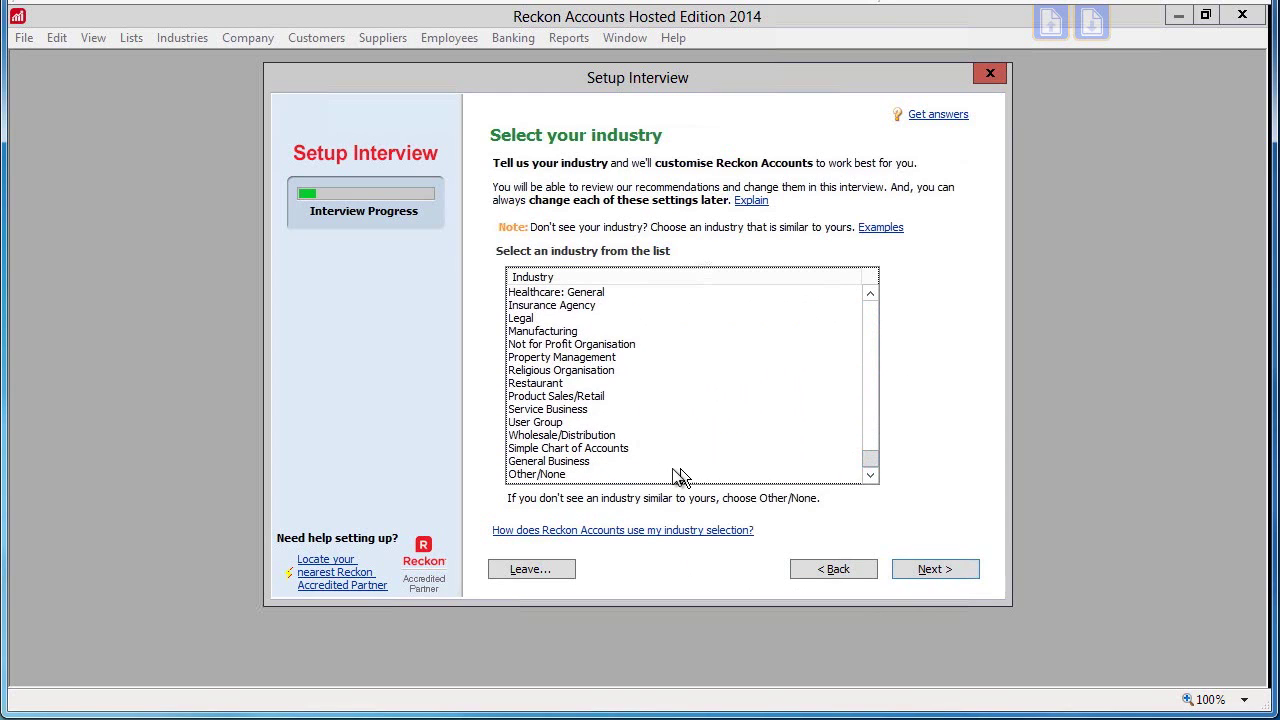
pyautogui.click(617, 450)
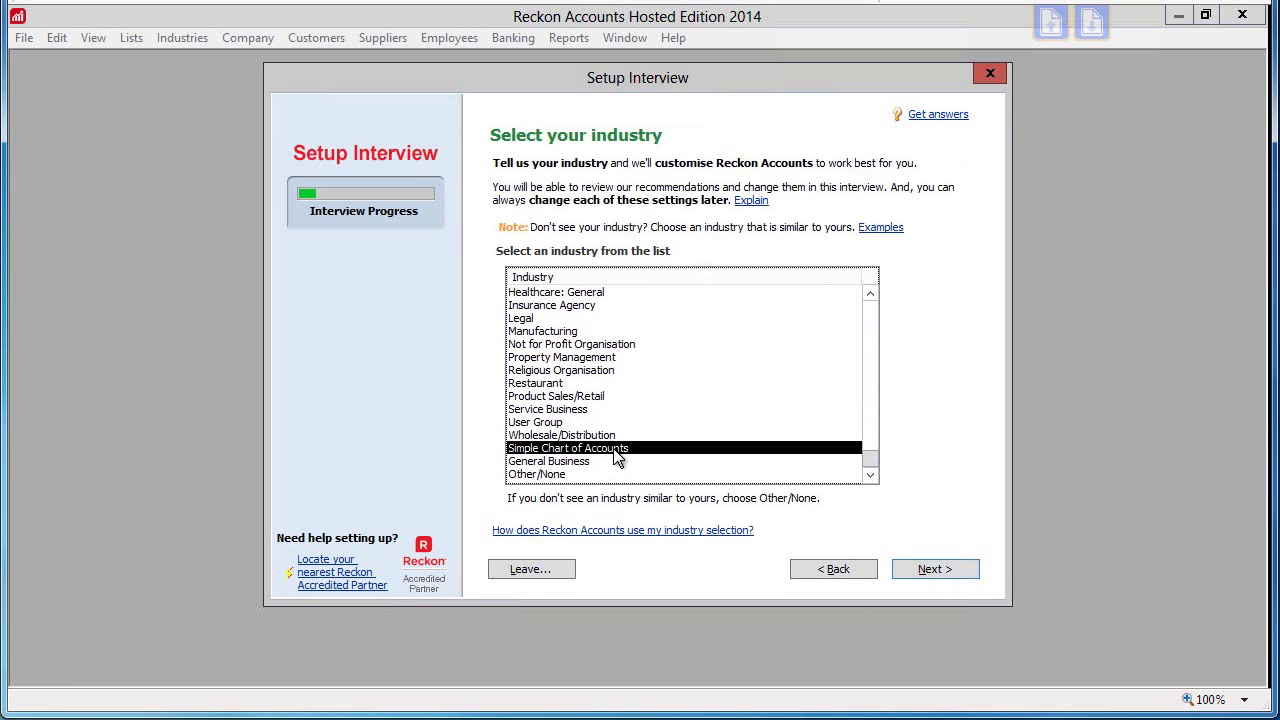
pyautogui.click(921, 567)
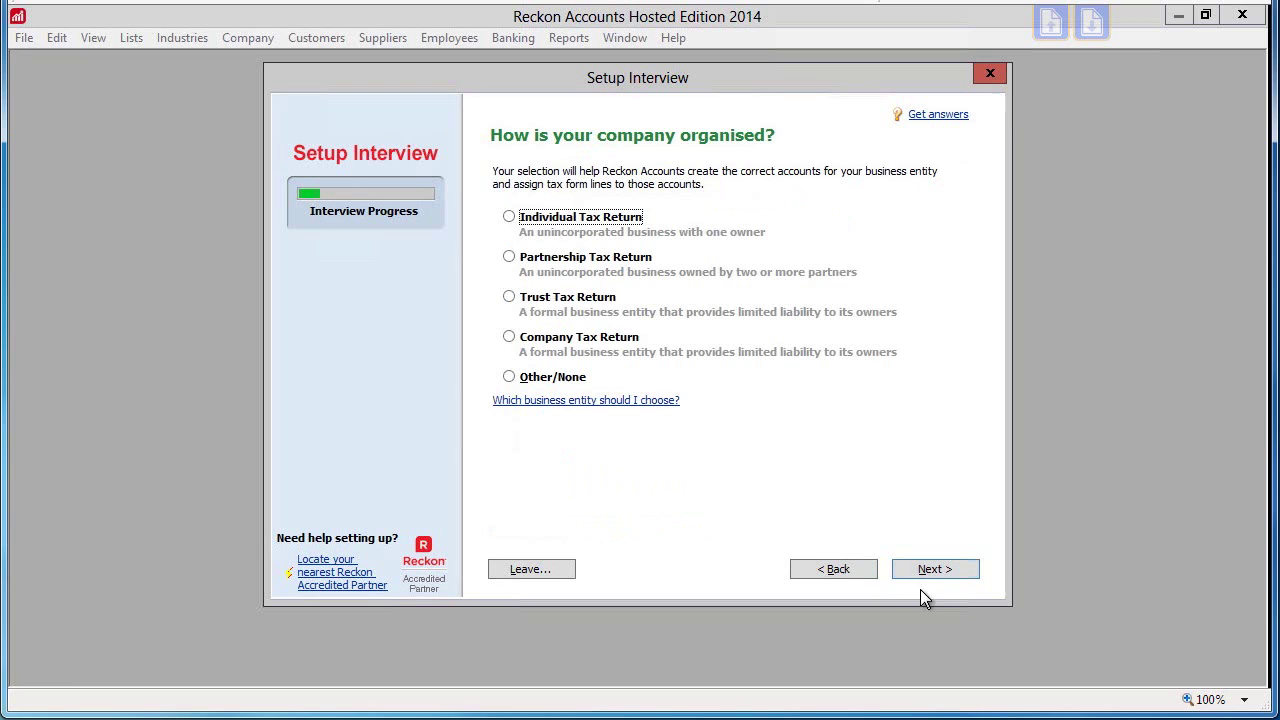
pyautogui.click(510, 338)
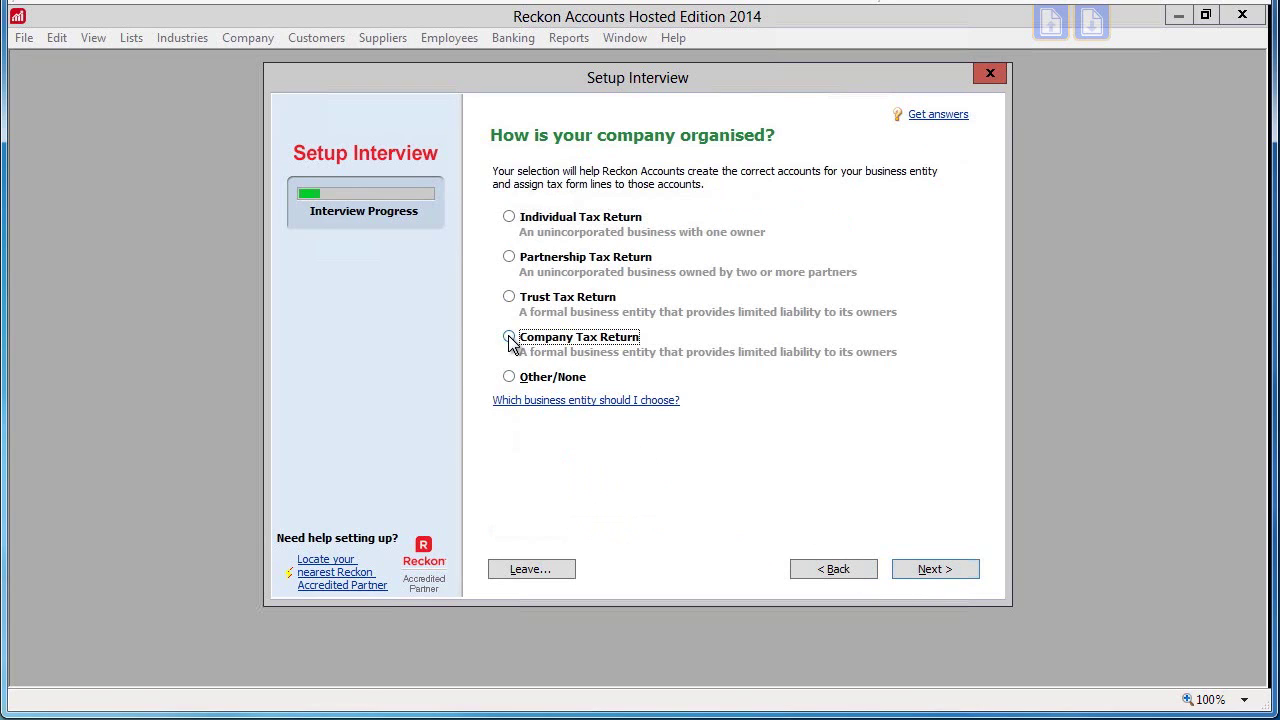
pyautogui.click(925, 573)
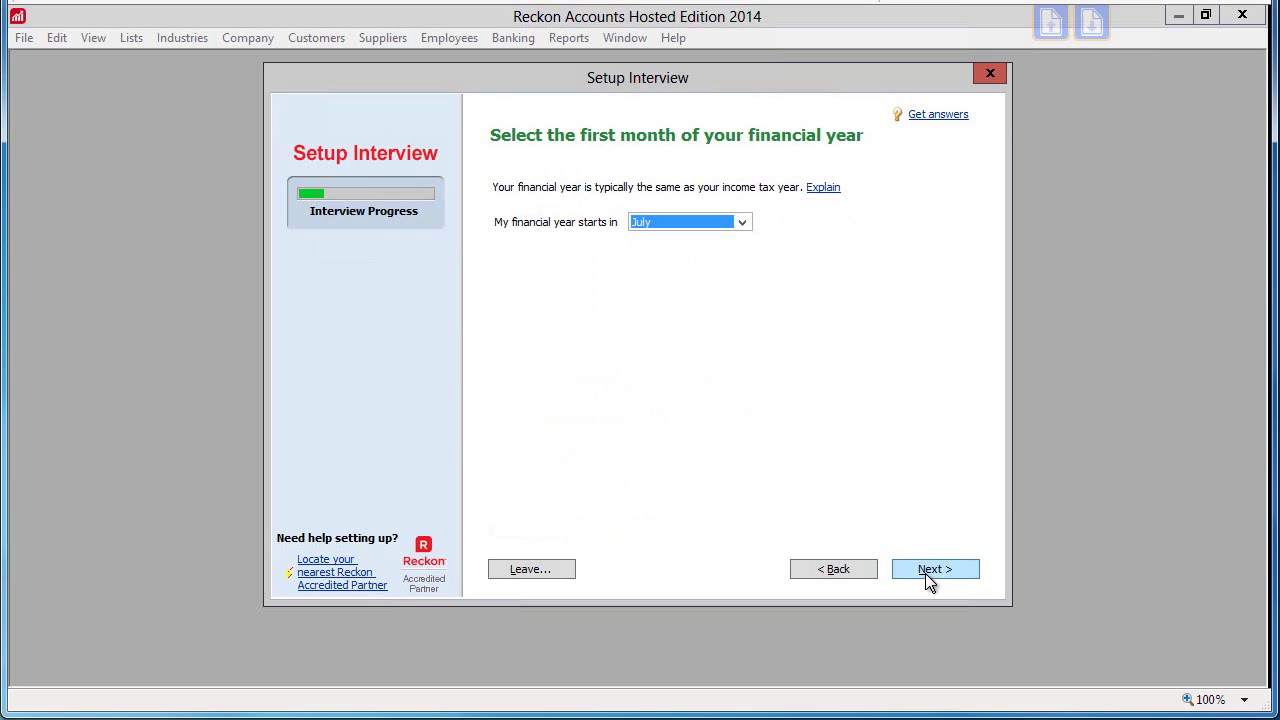
# Keep July as the financial year start and set an administrator password
pyautogui.click(925, 573)
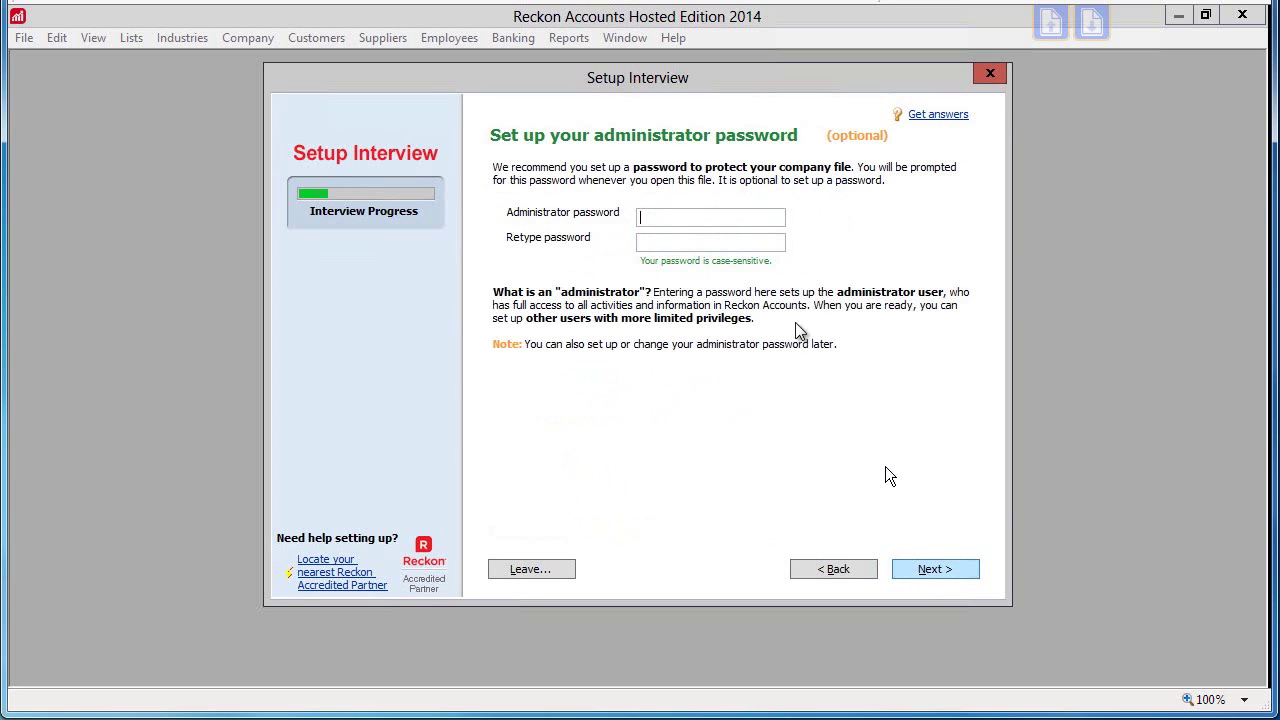
pyautogui.write('*****')
pyautogui.click(670, 242)
pyautogui.write('*****')
pyautogui.click(950, 566)
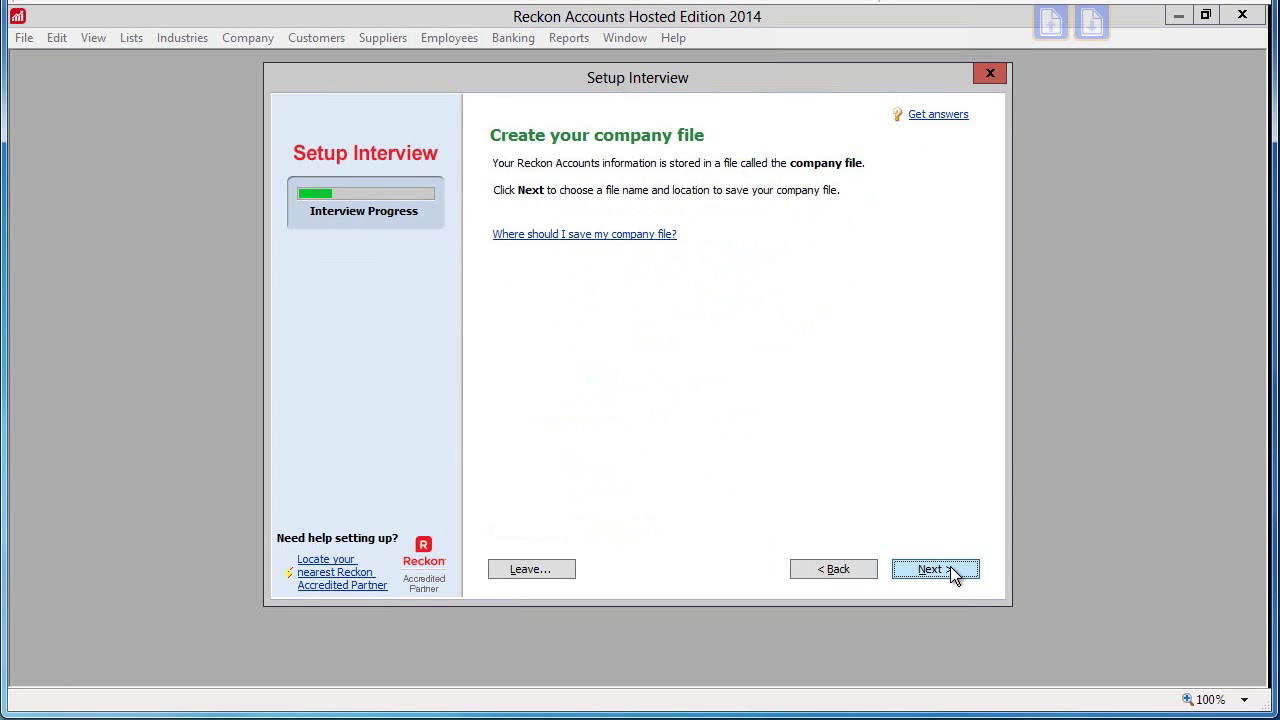
# Save the new company file as SamSports.QBW
pyautogui.click(950, 566)
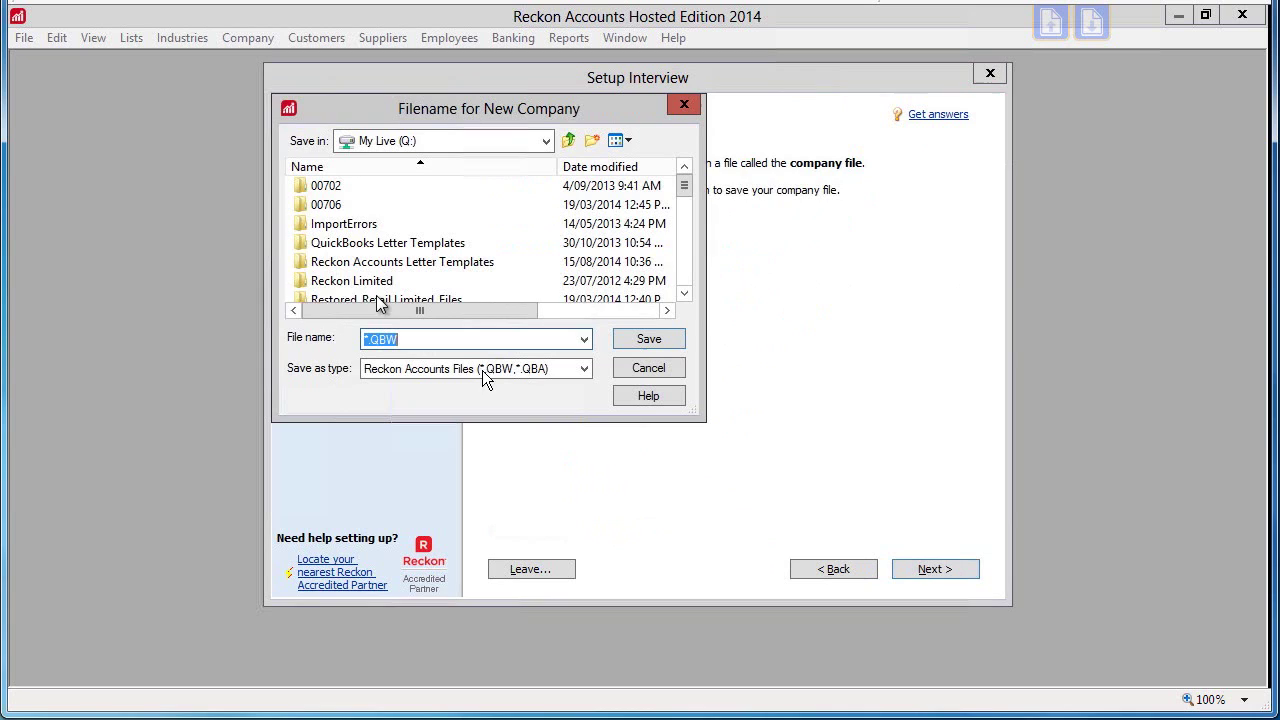
pyautogui.click(370, 341)
pyautogui.press('BackSpace')
pyautogui.write('SamSports')
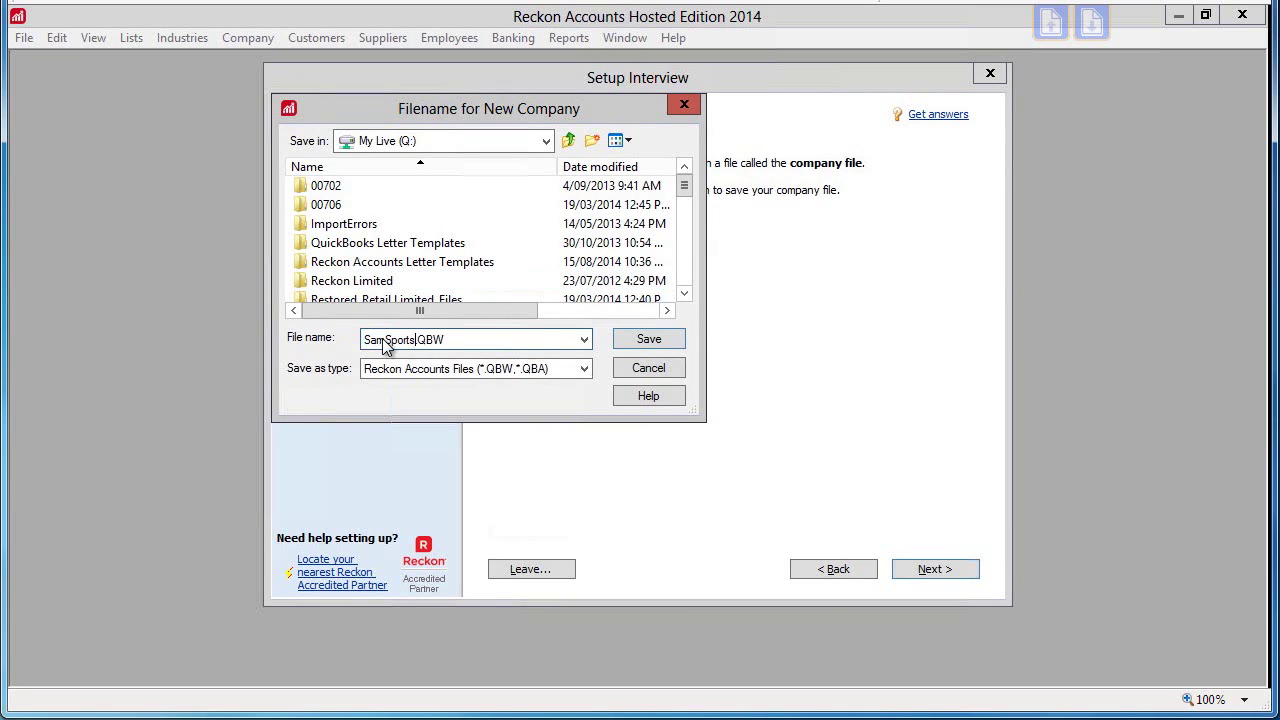
pyautogui.click(660, 339)
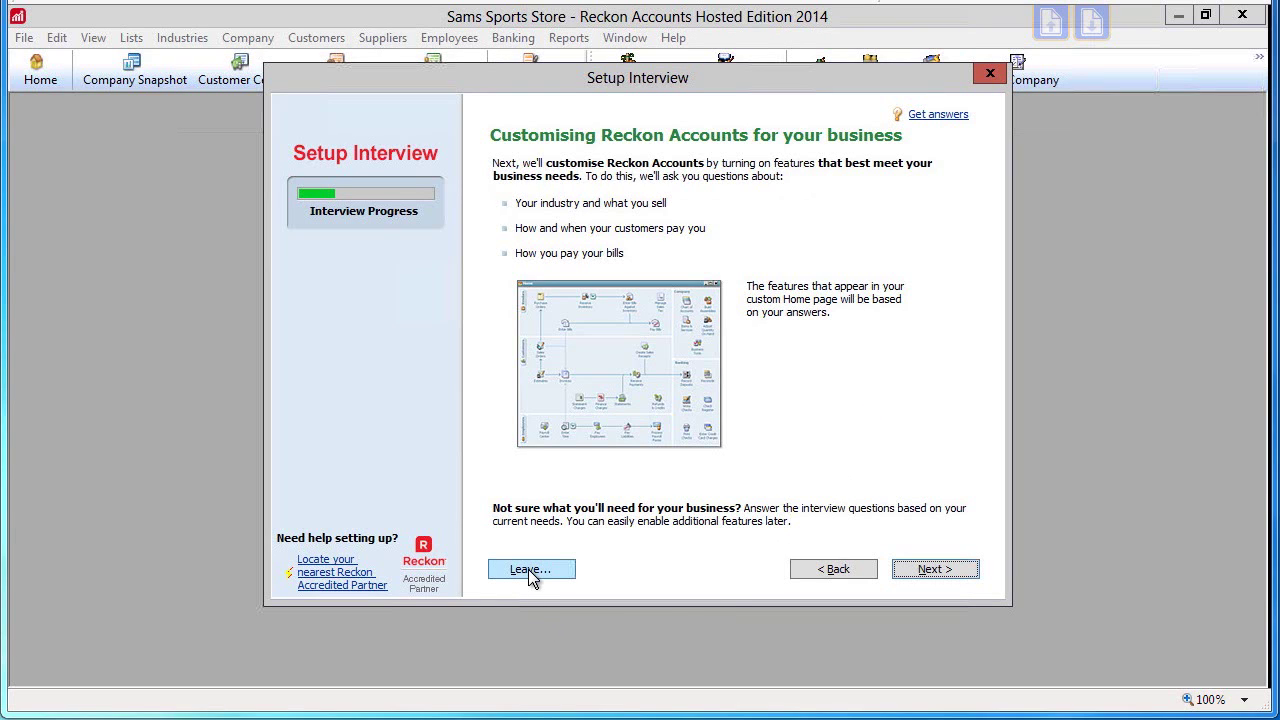
# Accept the recommended answers for tax, estimates, sales orders, receipts, statements, progress invoicing and bills
pyautogui.click(934, 568)
pyautogui.click(912, 576)
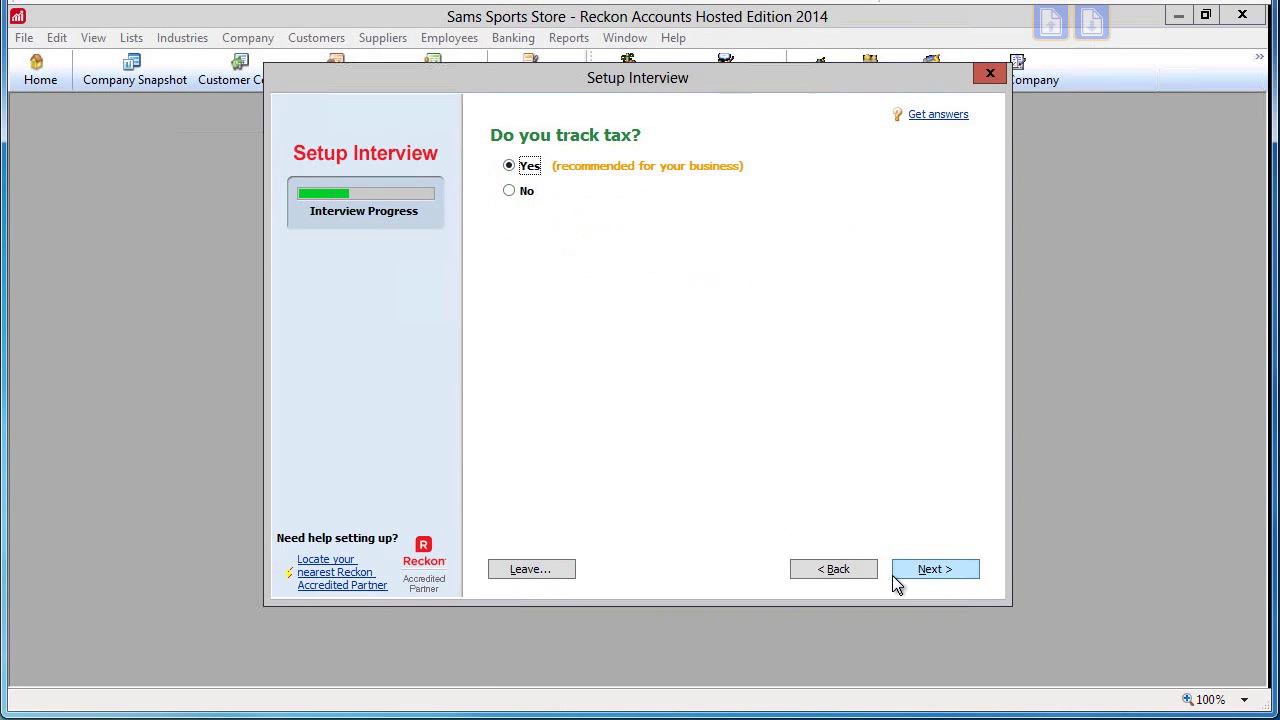
pyautogui.click(931, 568)
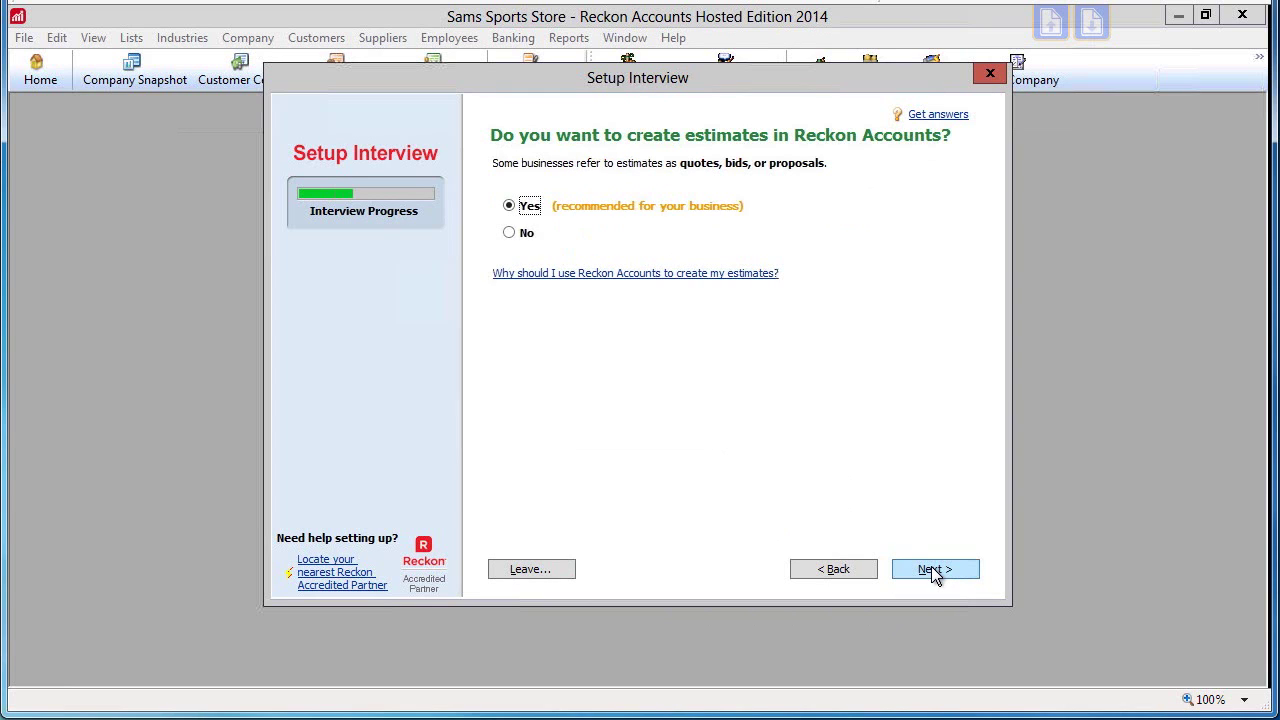
pyautogui.click(931, 569)
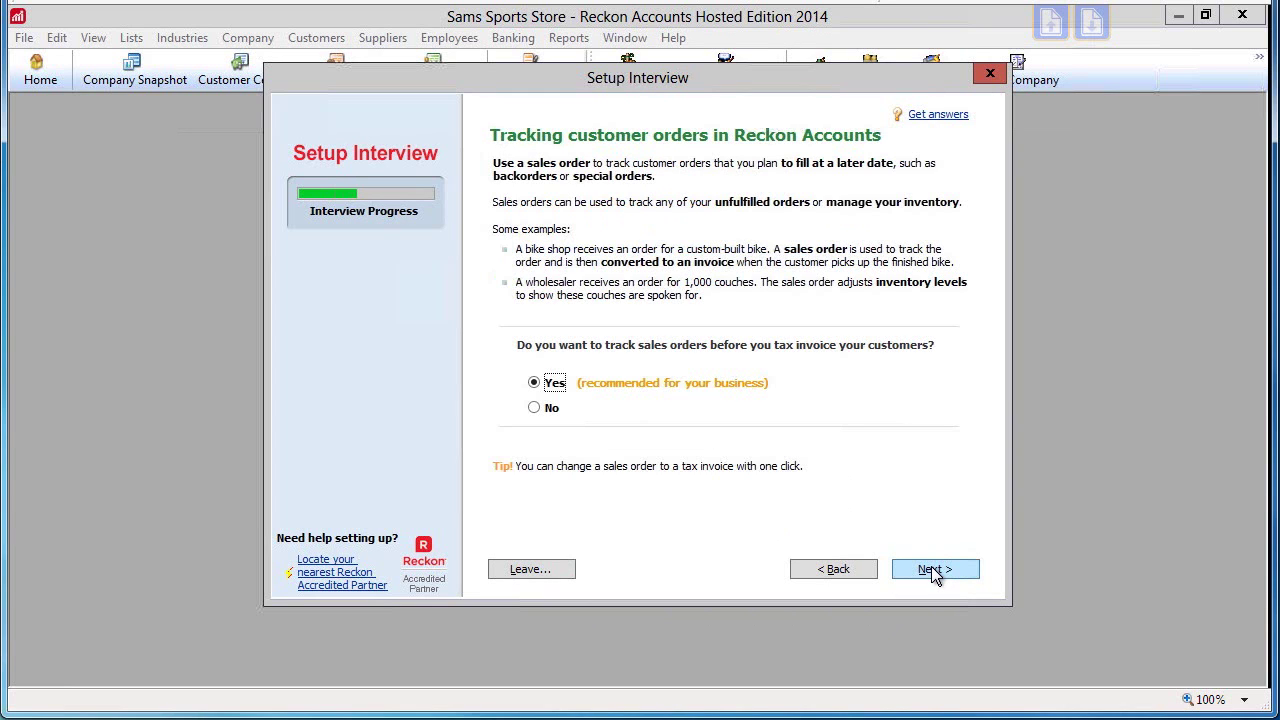
pyautogui.click(931, 569)
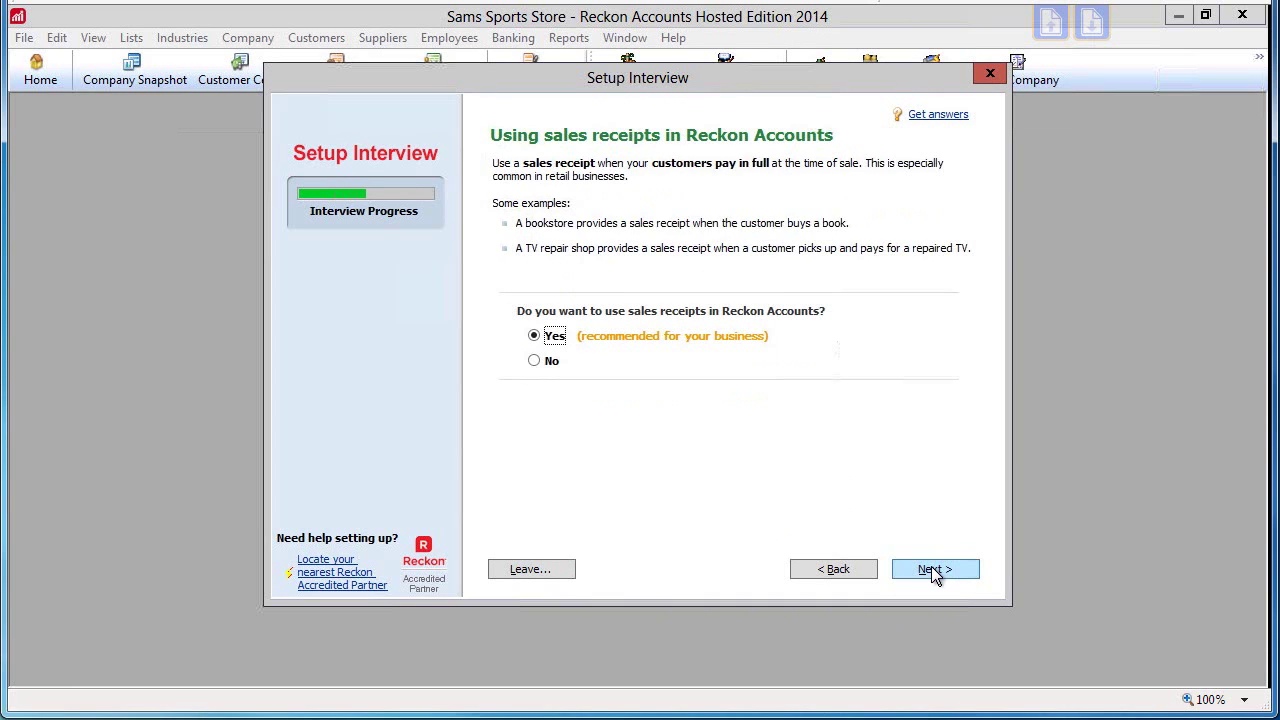
pyautogui.click(931, 568)
pyautogui.click(931, 568)
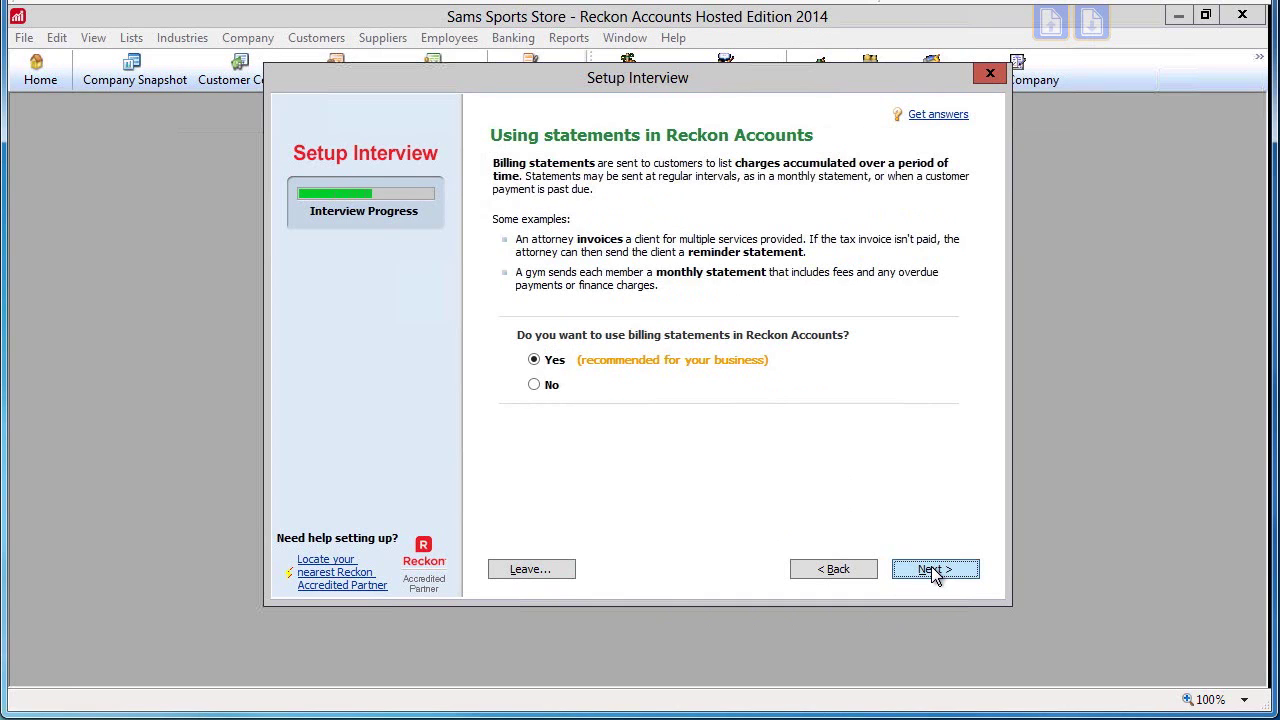
pyautogui.click(931, 568)
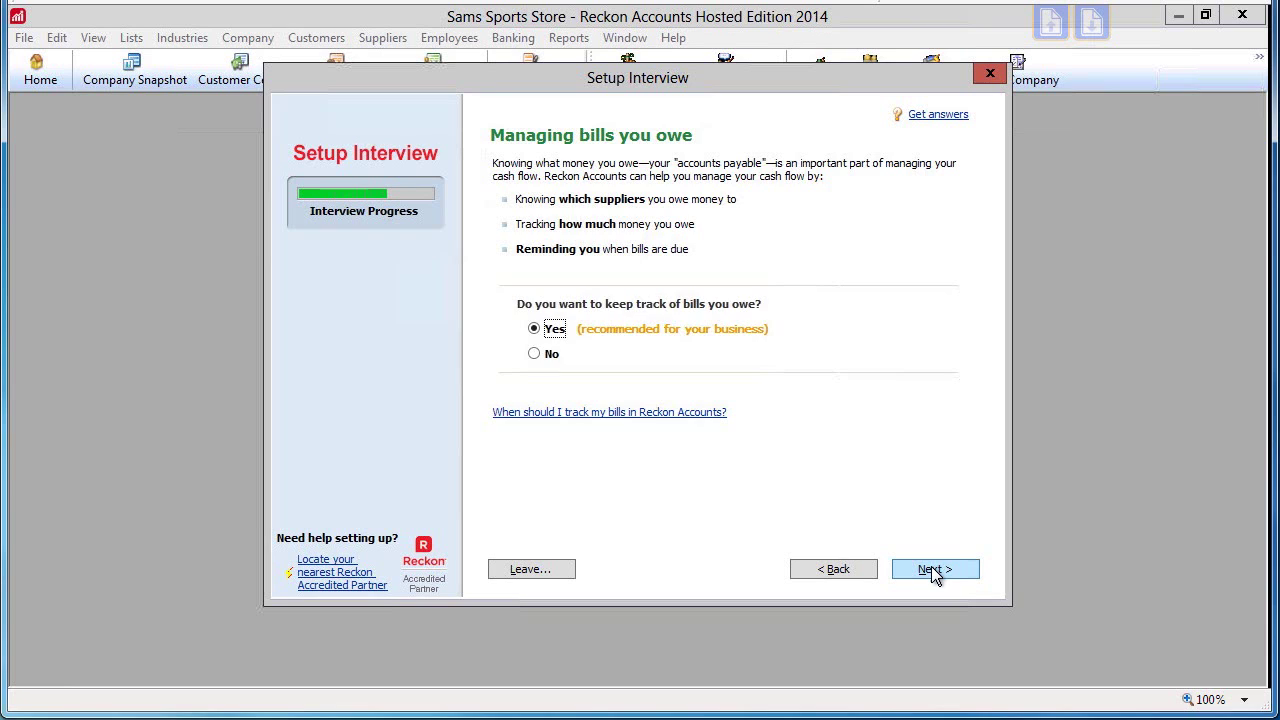
pyautogui.click(931, 568)
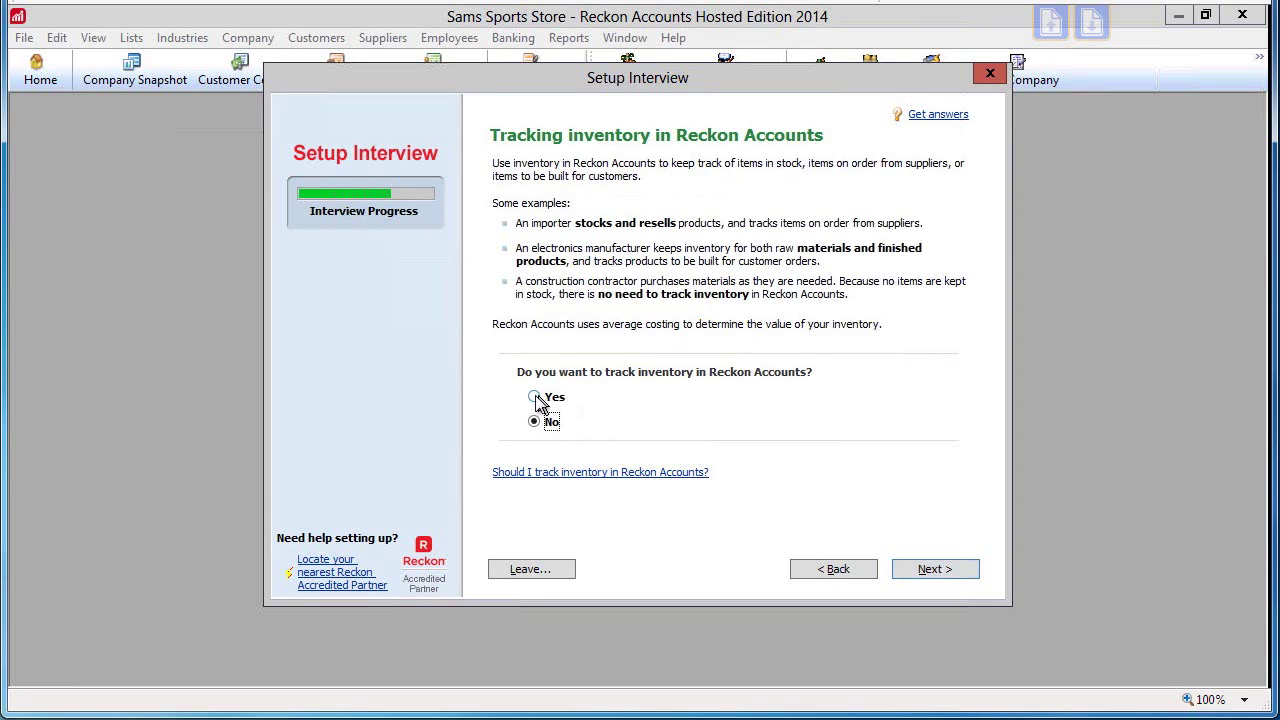
# Turn on inventory tracking, keep time tracking, and answer Yes to having employees
pyautogui.click(548, 398)
pyautogui.click(923, 566)
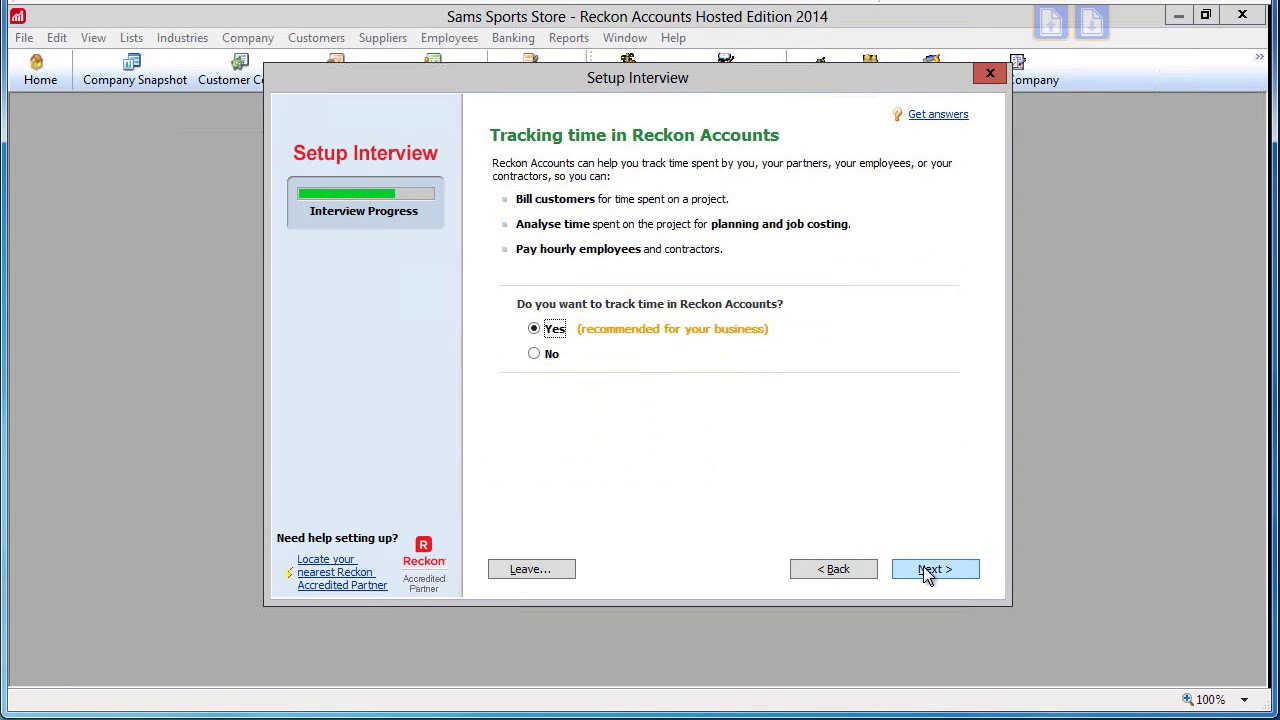
pyautogui.click(923, 566)
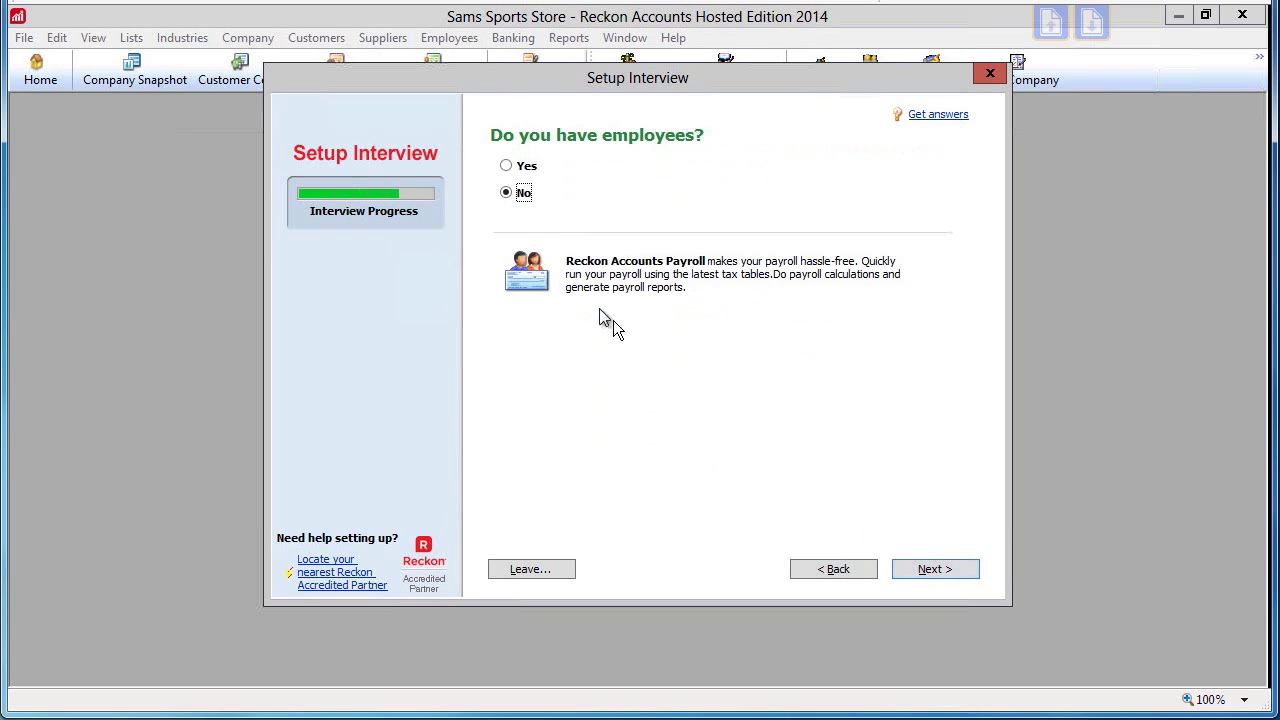
pyautogui.click(507, 167)
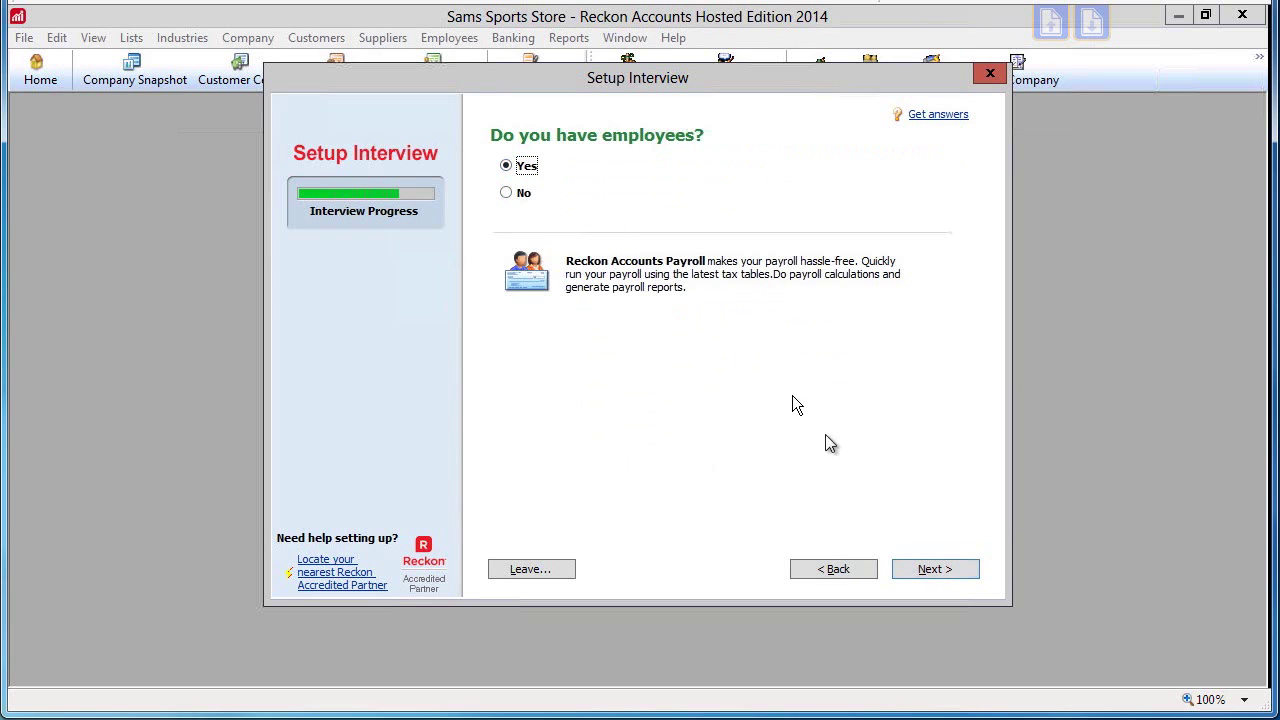
# Start tracking from the beginning of this financial year, 01/07/2014
pyautogui.click(926, 569)
pyautogui.click(928, 572)
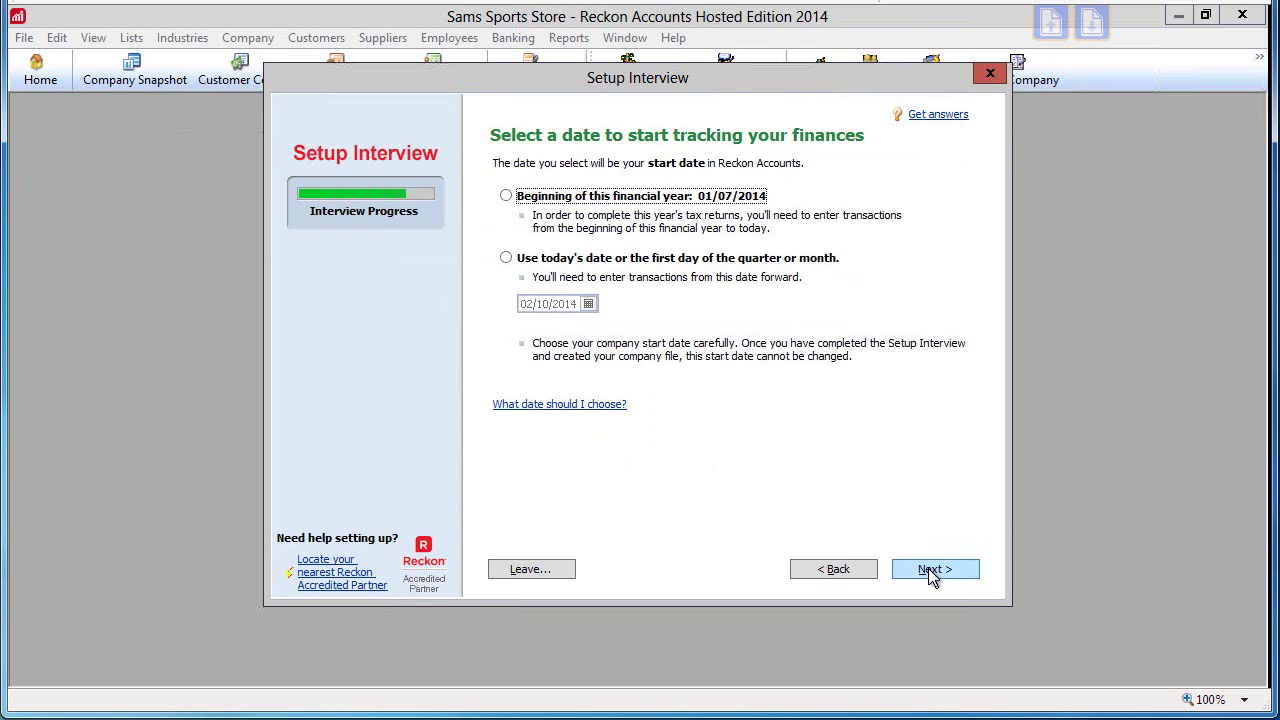
pyautogui.click(506, 196)
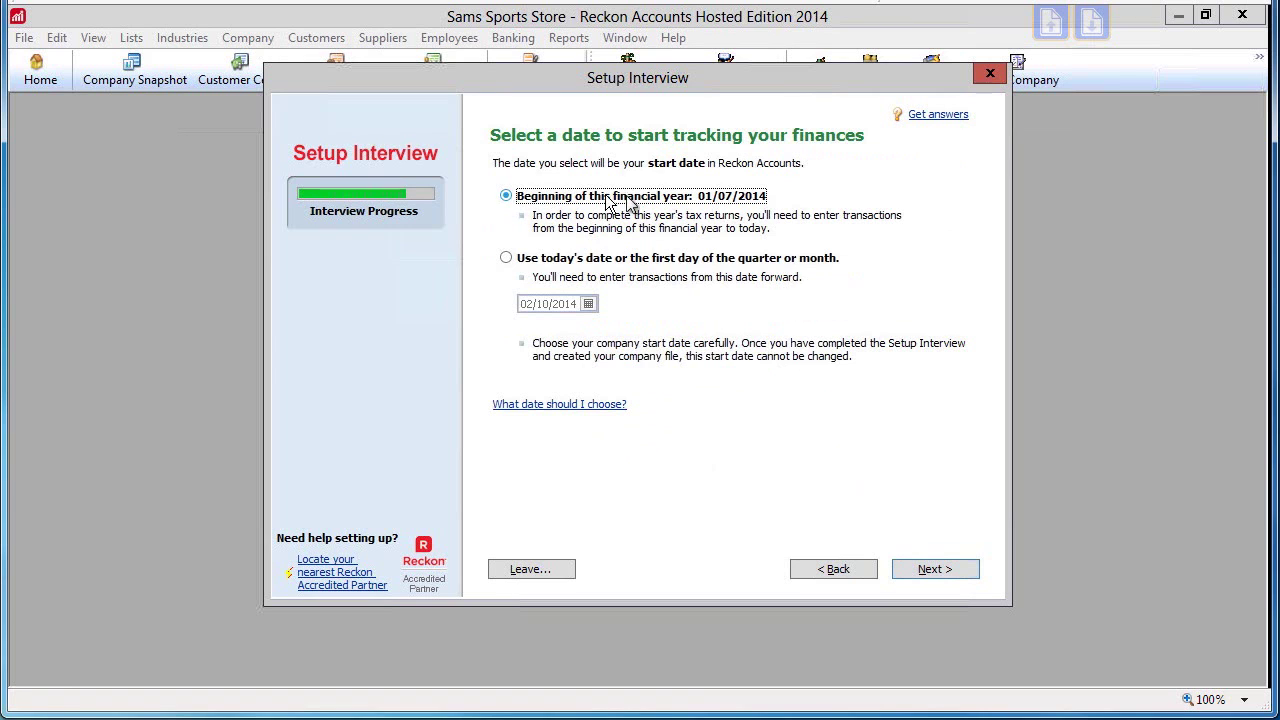
pyautogui.click(933, 570)
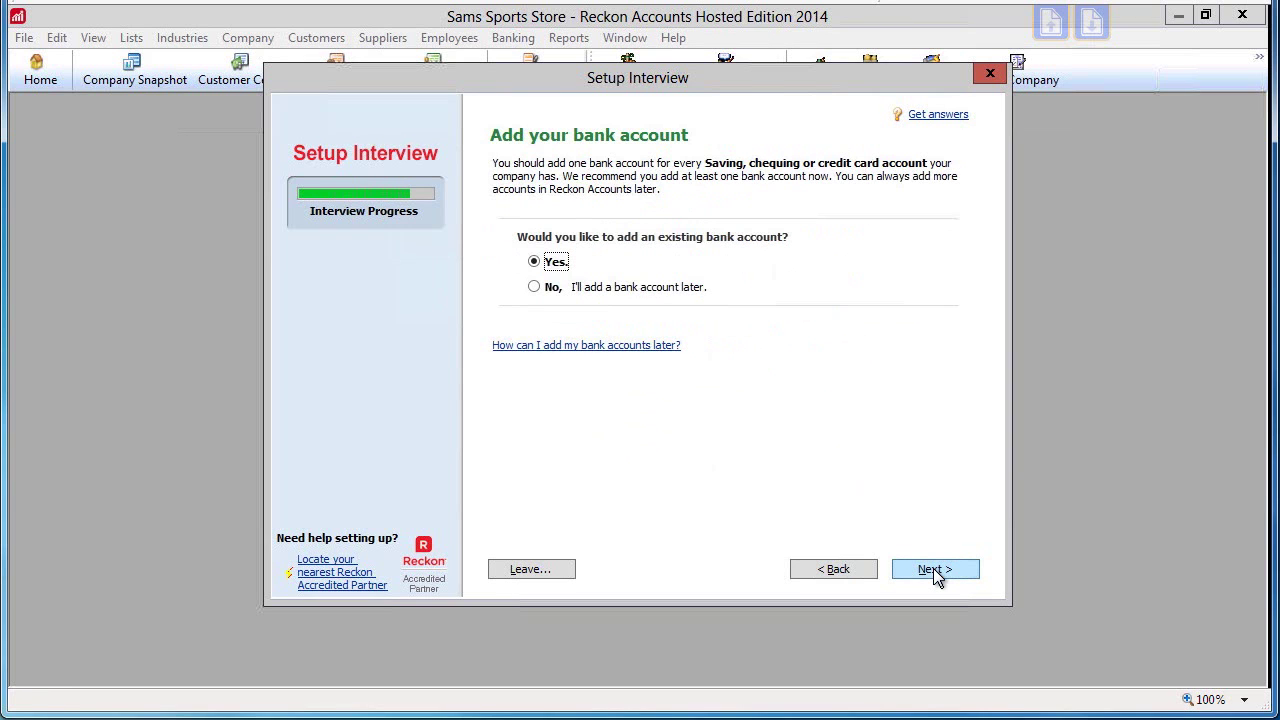
# Add bank account Banking with its account number, opened before 01/07/2014, statement balance 100000
pyautogui.click(934, 569)
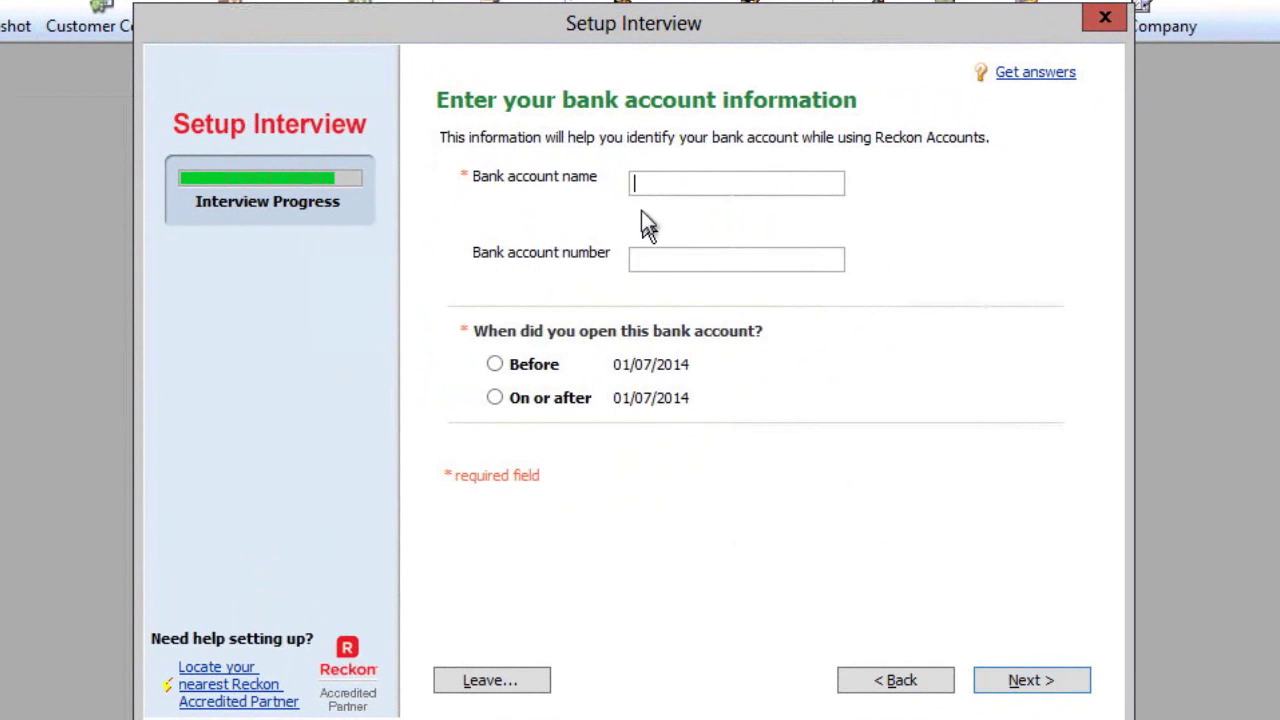
pyautogui.write('Banking')
pyautogui.click(686, 256)
pyautogui.write('987654321')
pyautogui.click(495, 364)
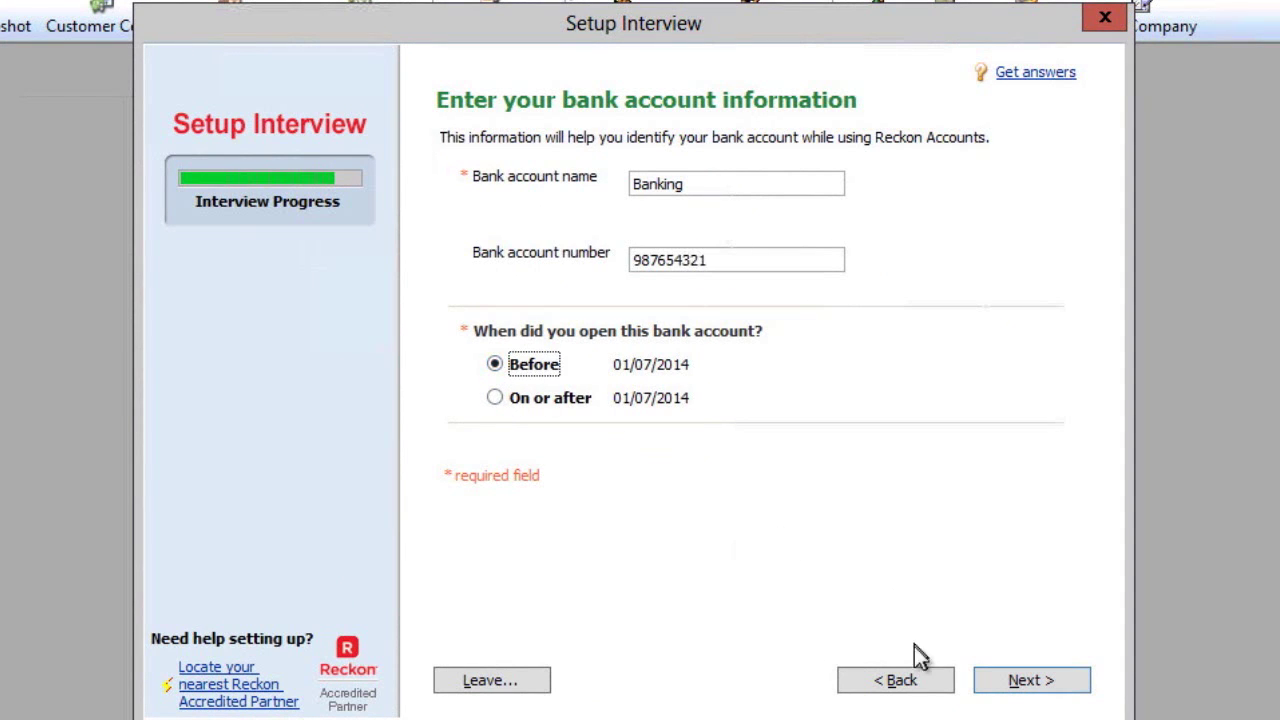
pyautogui.click(1020, 686)
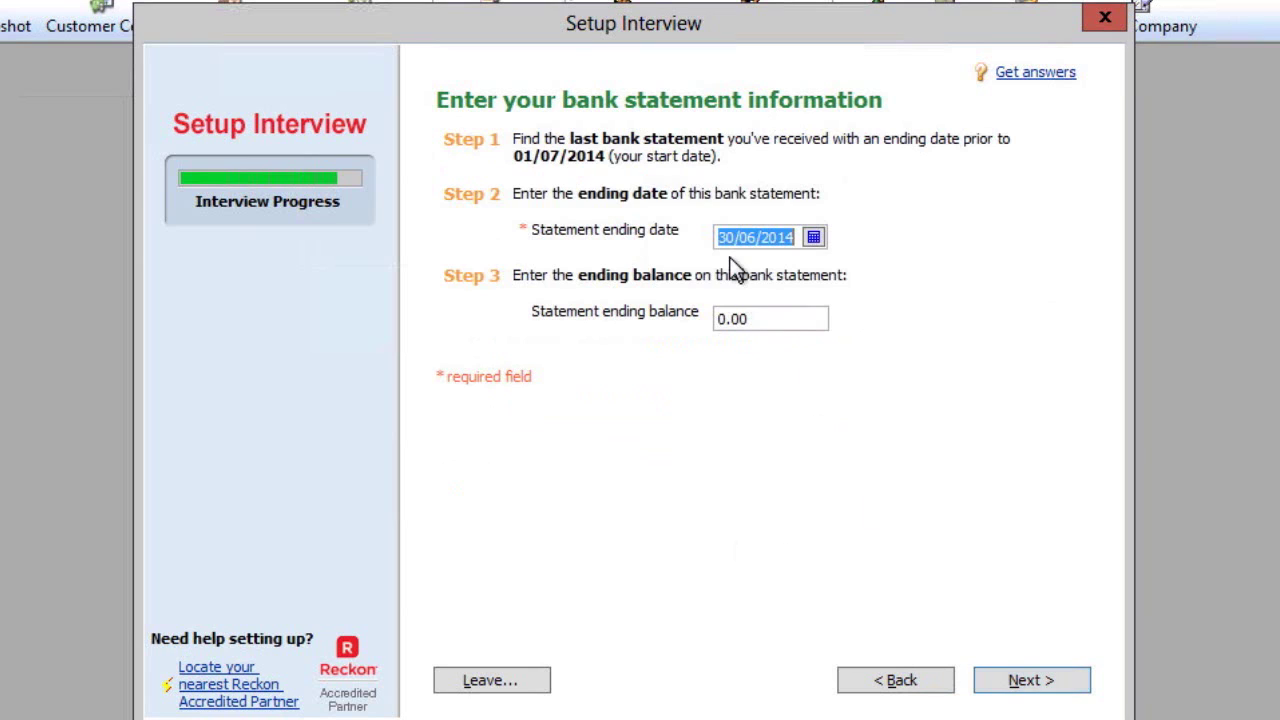
pyautogui.click(757, 320)
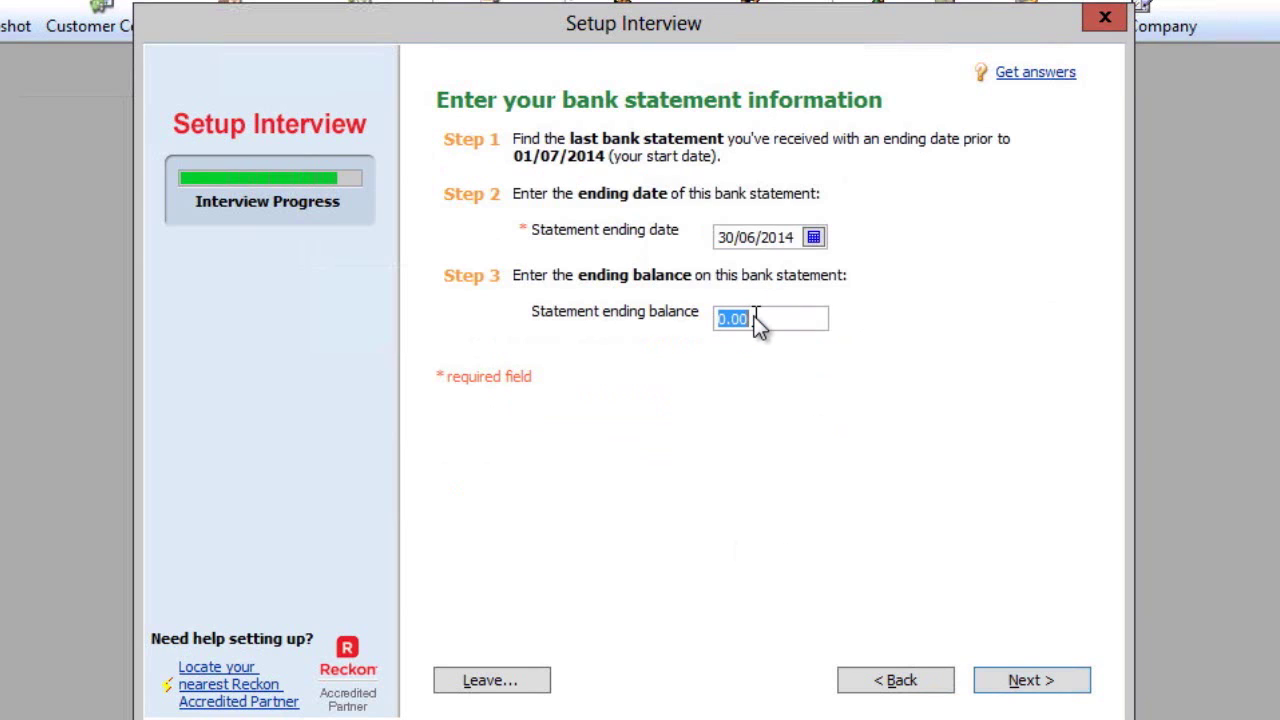
pyautogui.write('100000')
pyautogui.click(1058, 695)
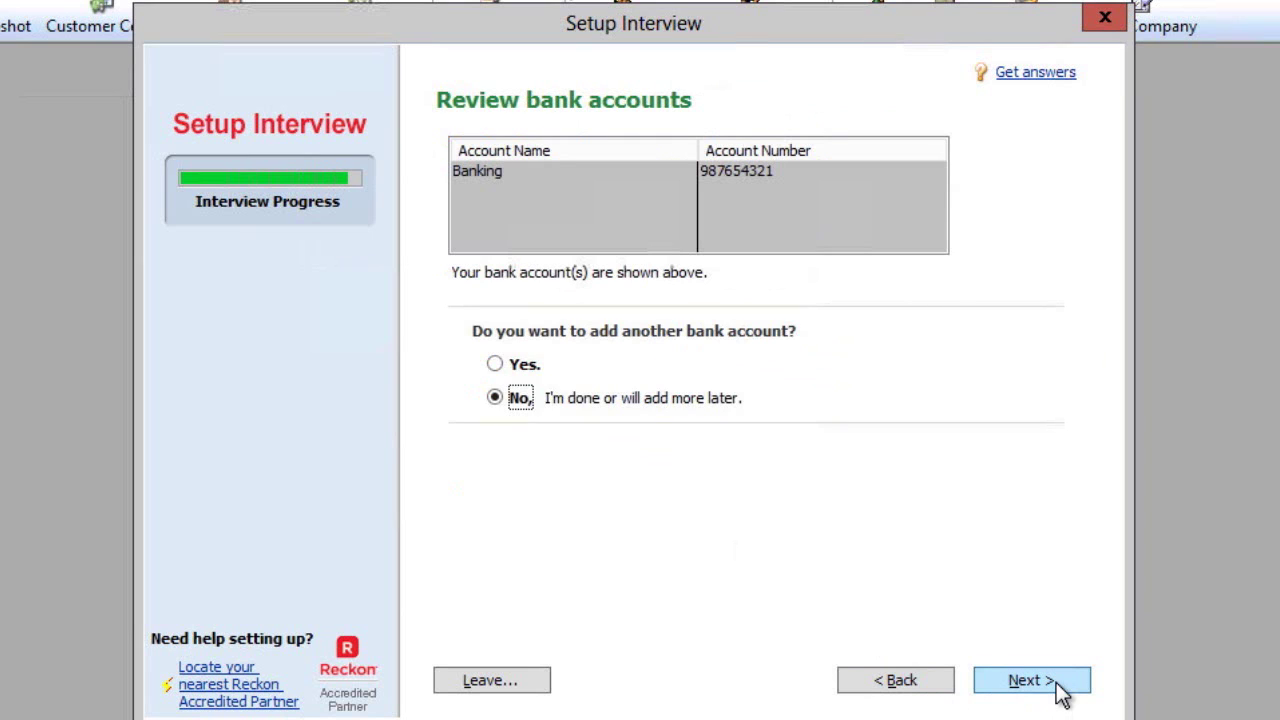
# Skip adding another bank account and scroll through the recommended income and expense accounts
pyautogui.click(1060, 695)
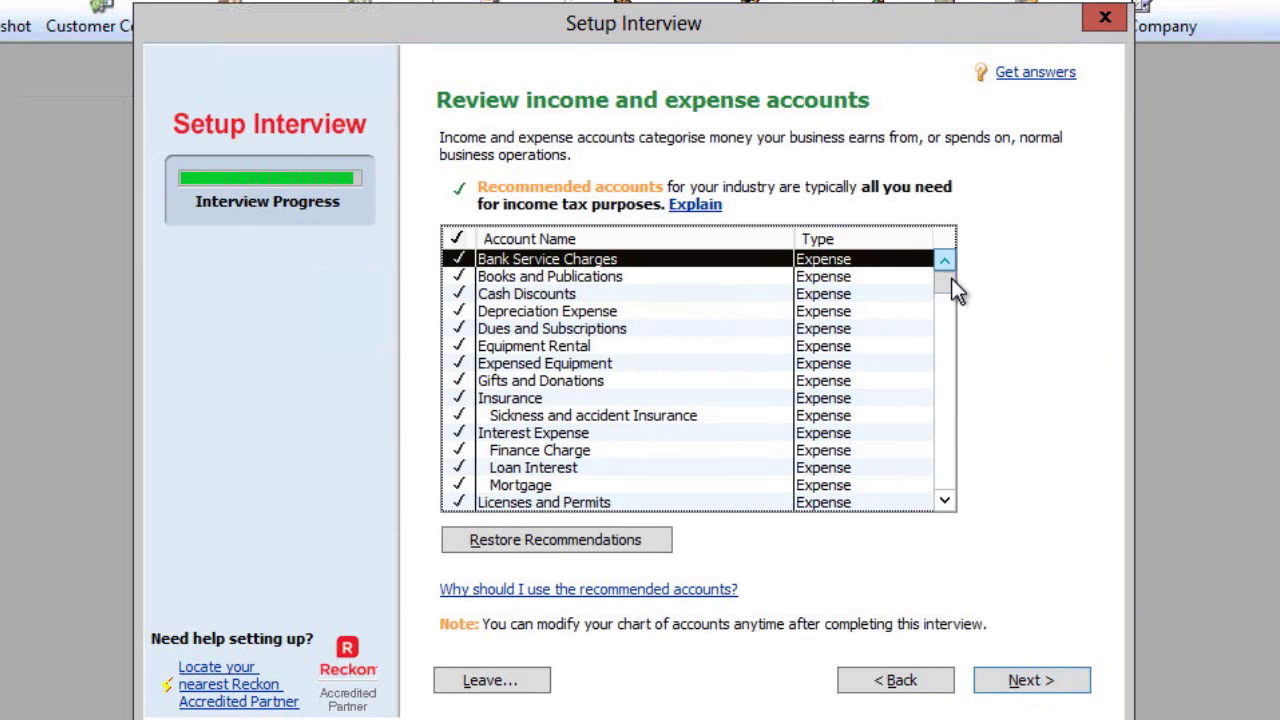
pyautogui.moveTo(951, 278); pyautogui.dragTo(949, 503)
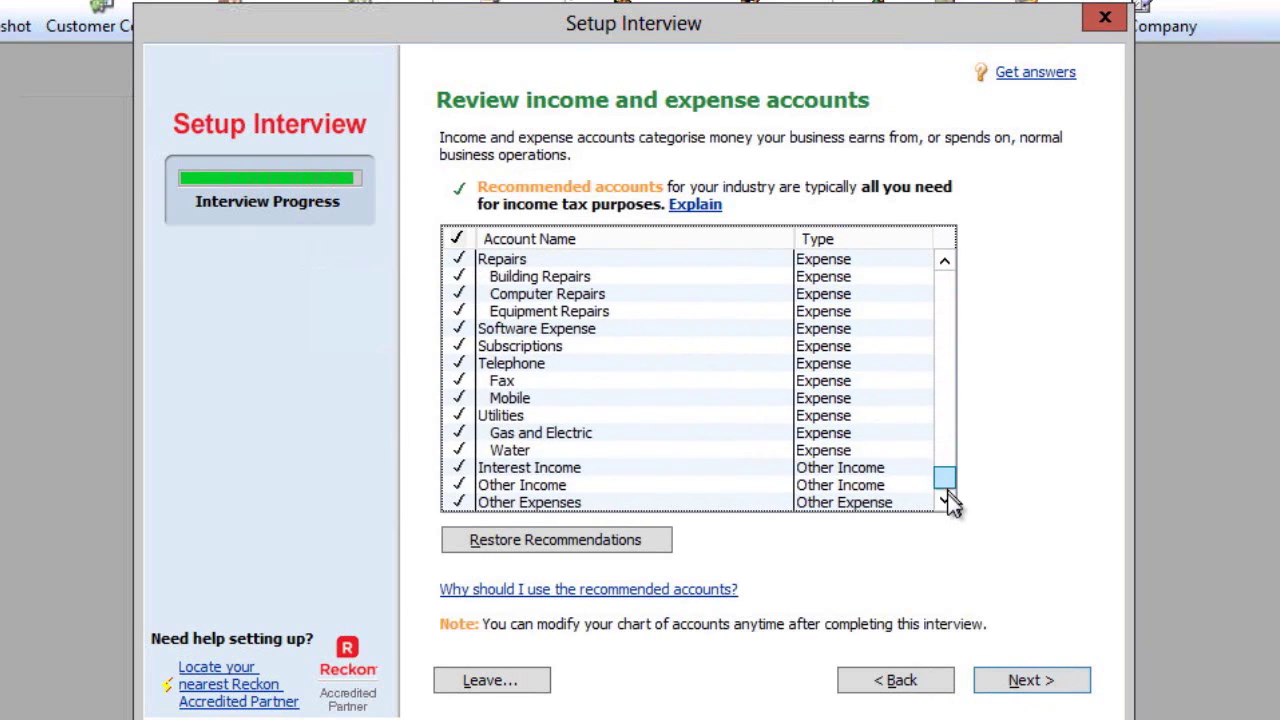
# Accept the recommended accounts and finish the interview to reach the Sams Sports Store Home page
pyautogui.click(1031, 684)
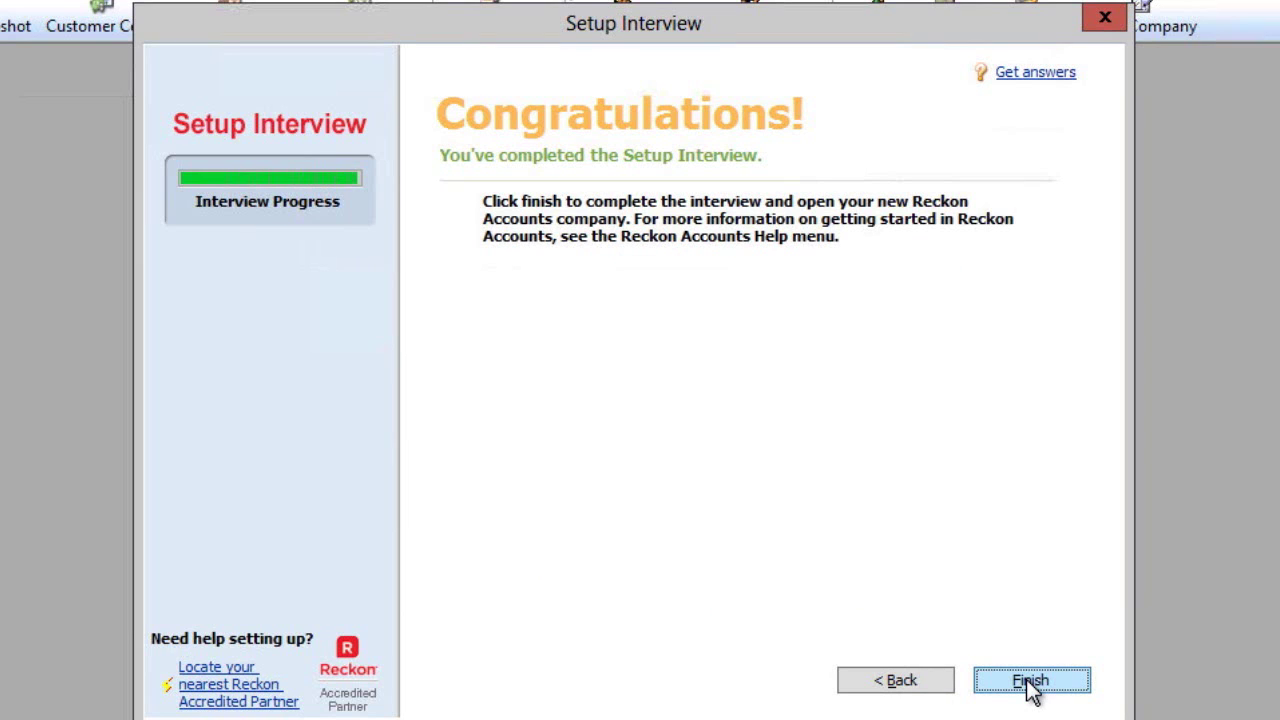
pyautogui.click(1031, 684)
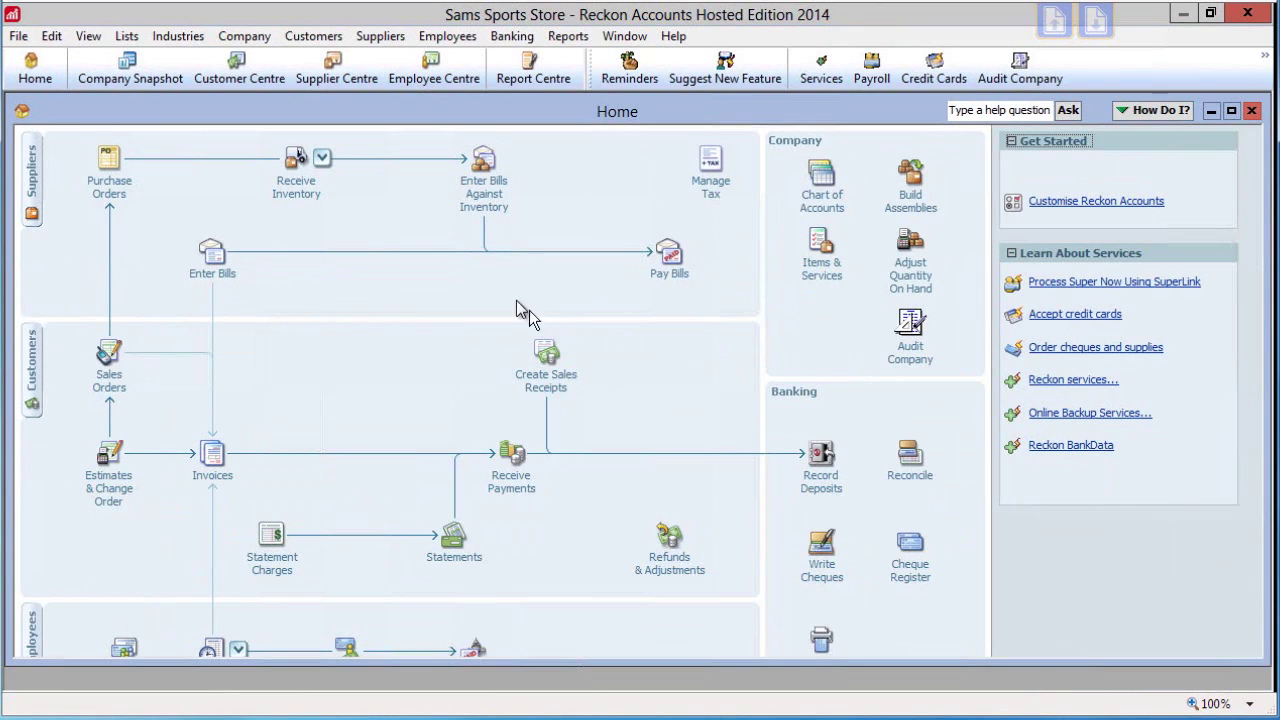
# Add Cash Sales as a new customer from the Customer Centre
pyautogui.click(241, 62)
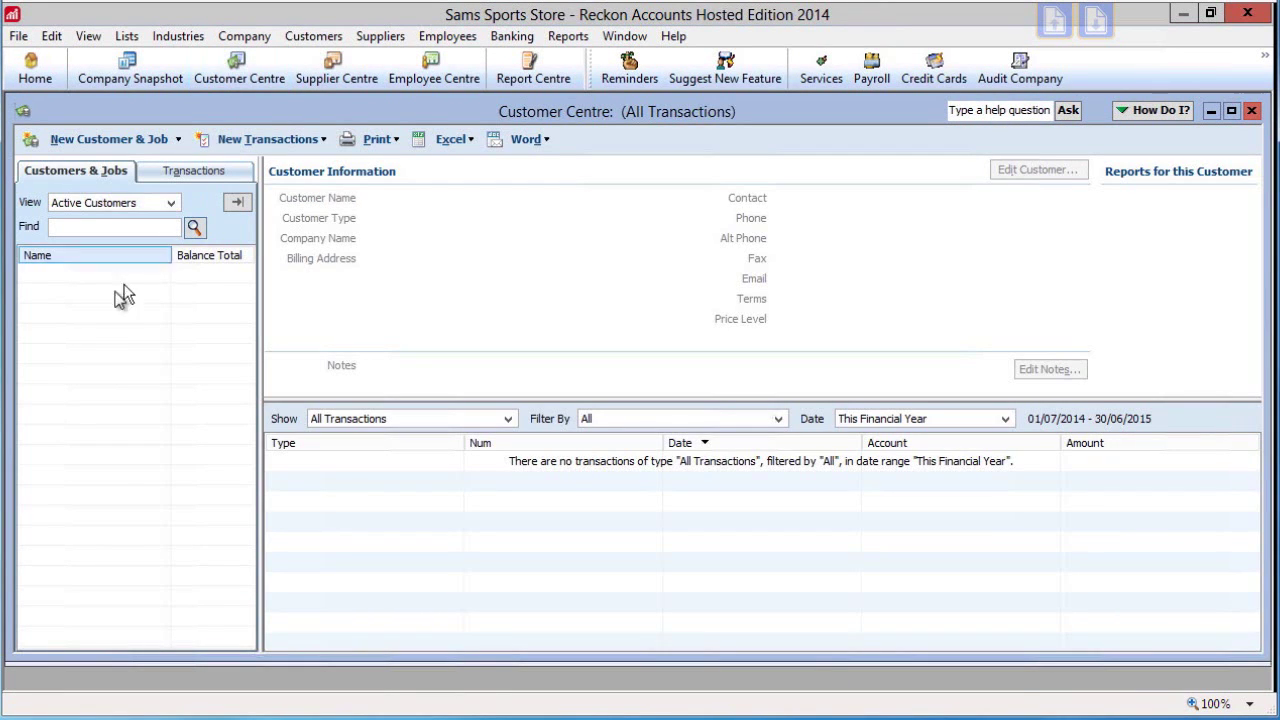
pyautogui.rightClick(88, 326)
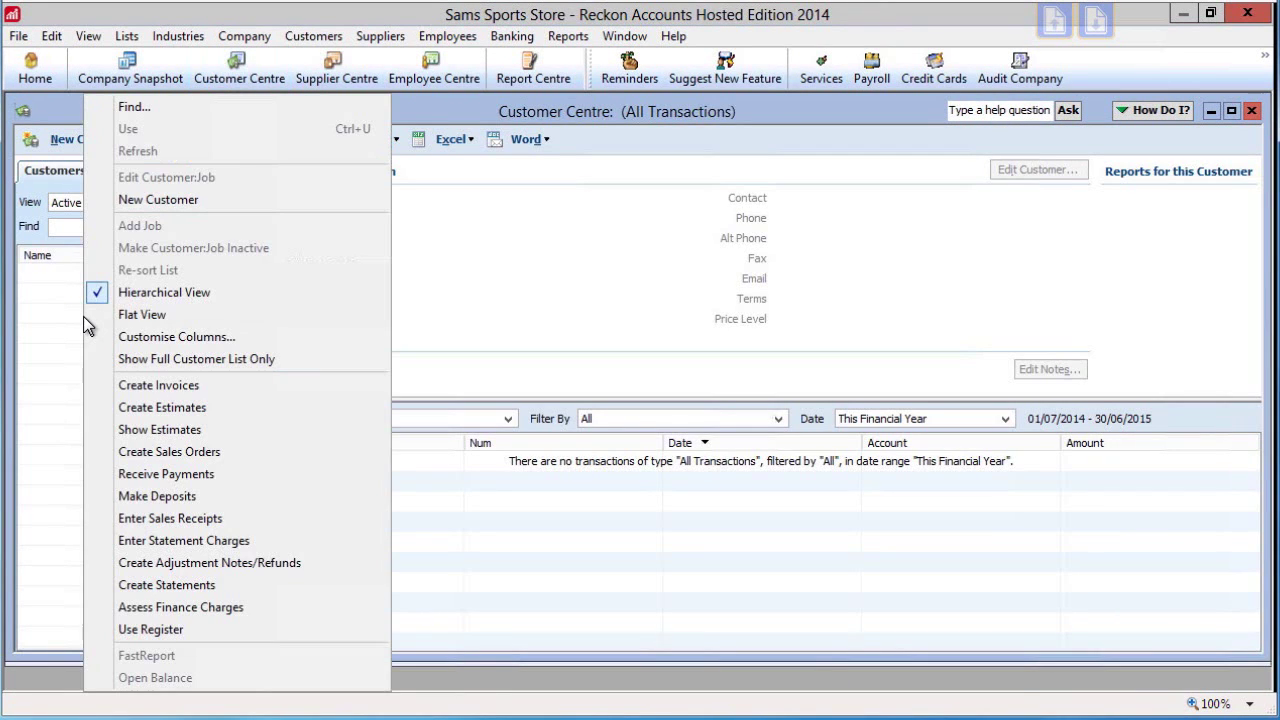
pyautogui.click(169, 199)
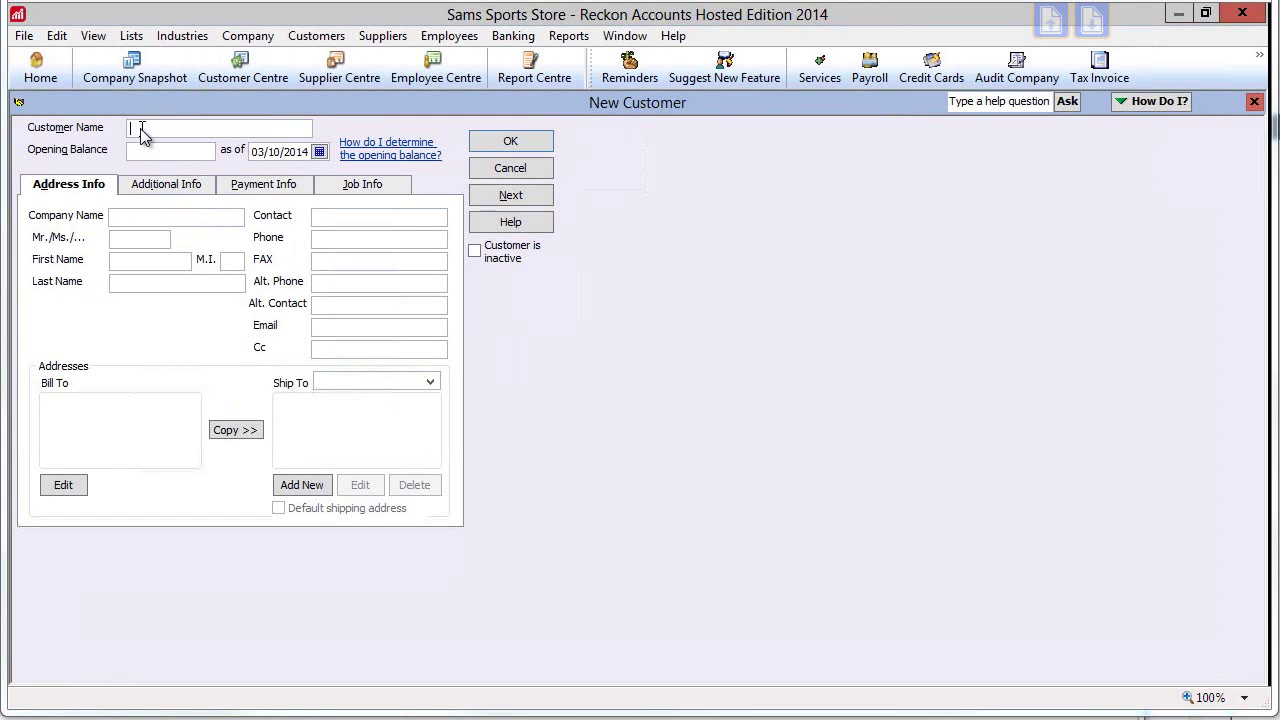
pyautogui.write('Ca')
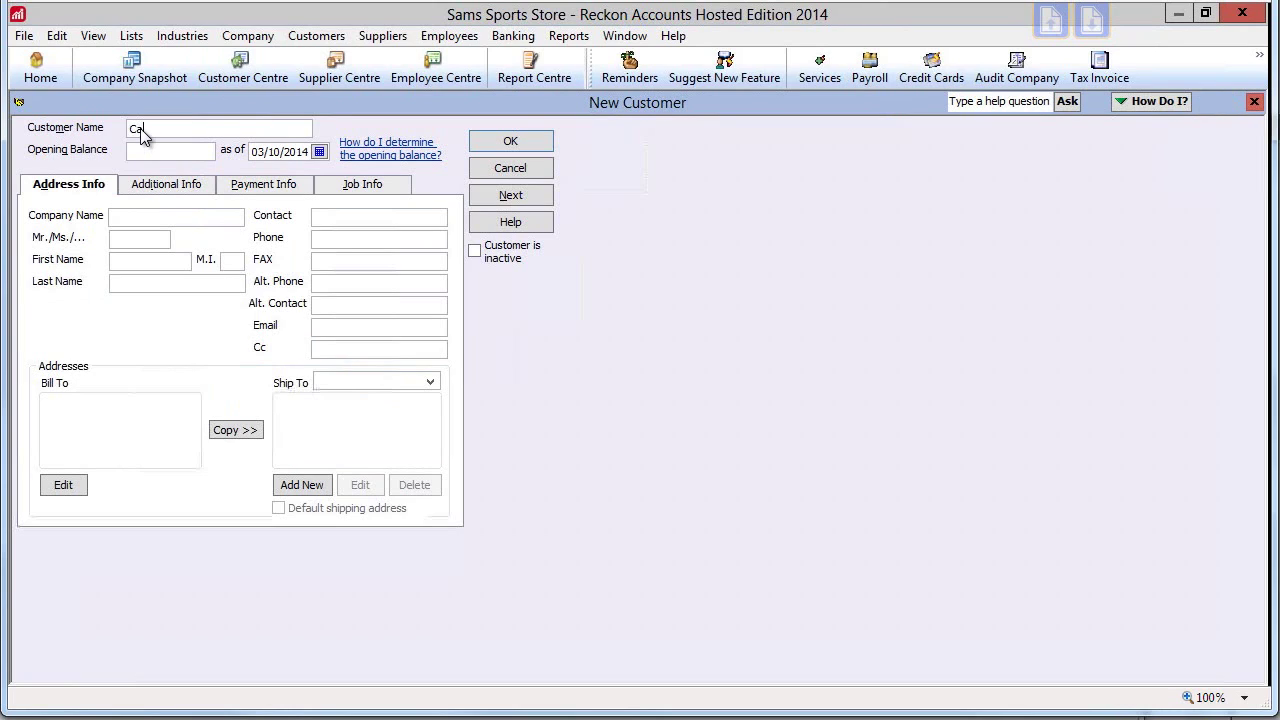
pyautogui.write('sh Sales')
pyautogui.click(509, 143)
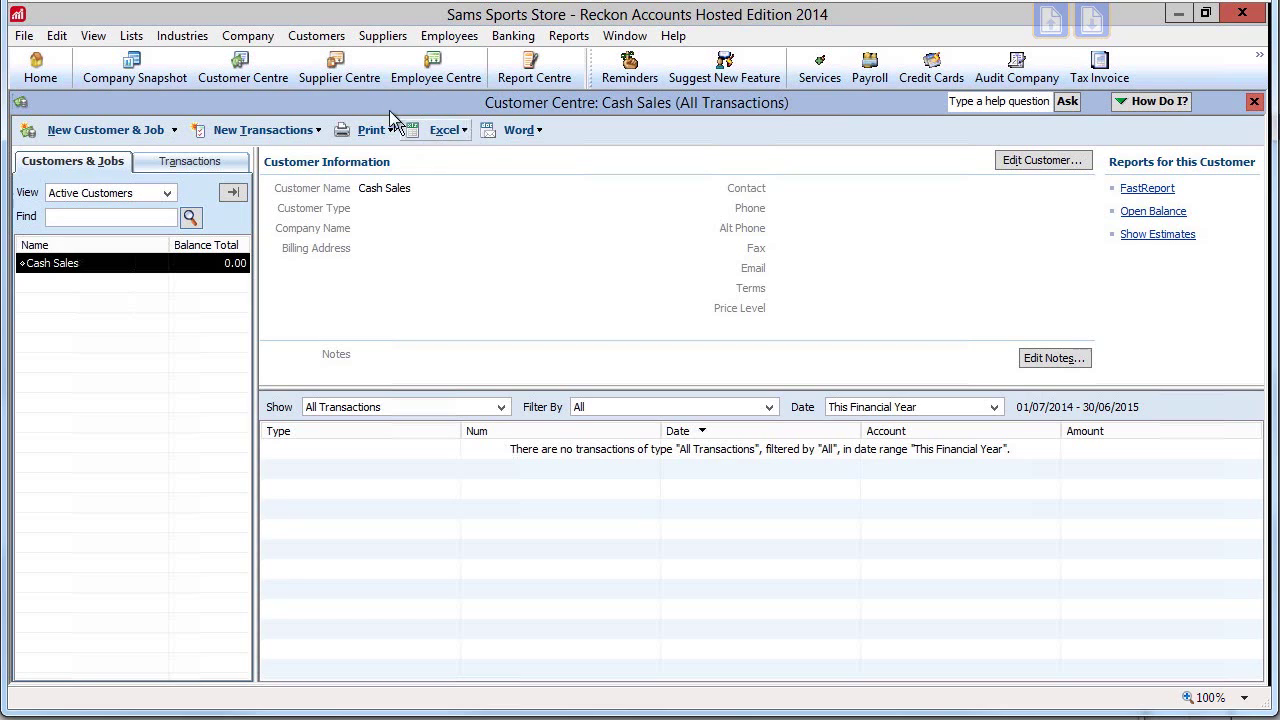
# Add a new supplier in the Supplier Centre, entering the supplier's name
pyautogui.click(336, 62)
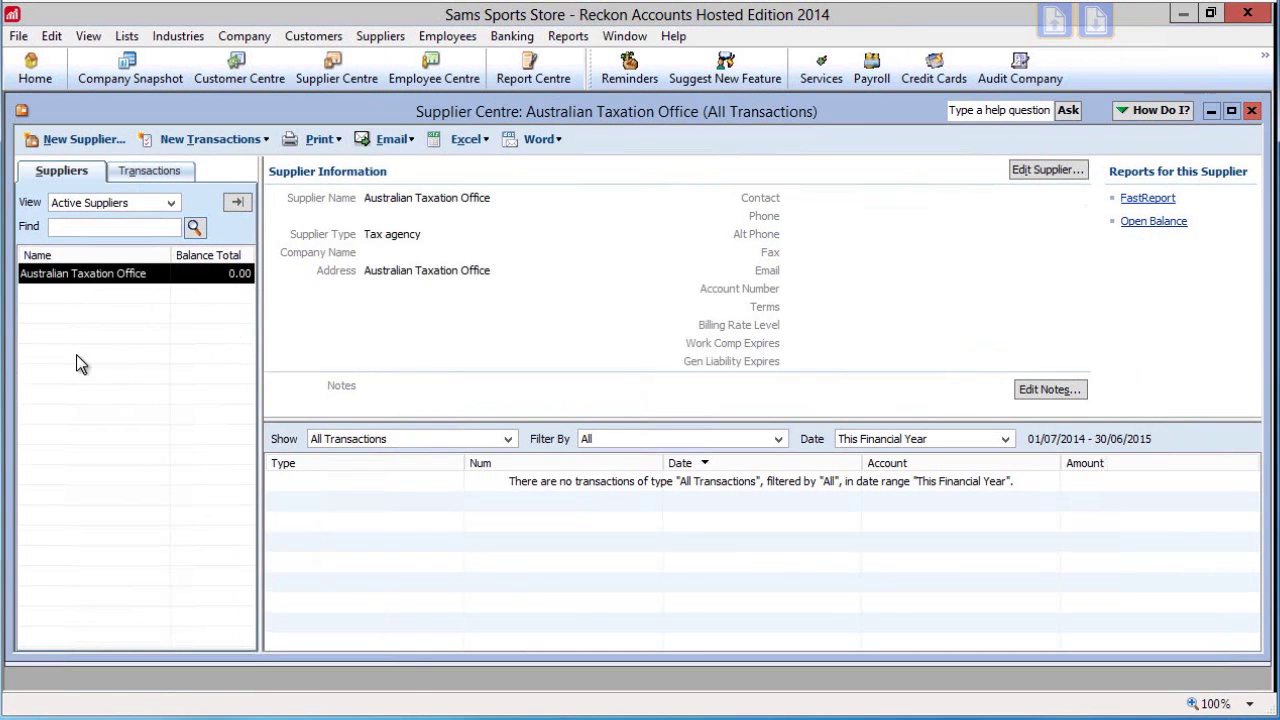
pyautogui.rightClick(76, 354)
pyautogui.click(155, 376)
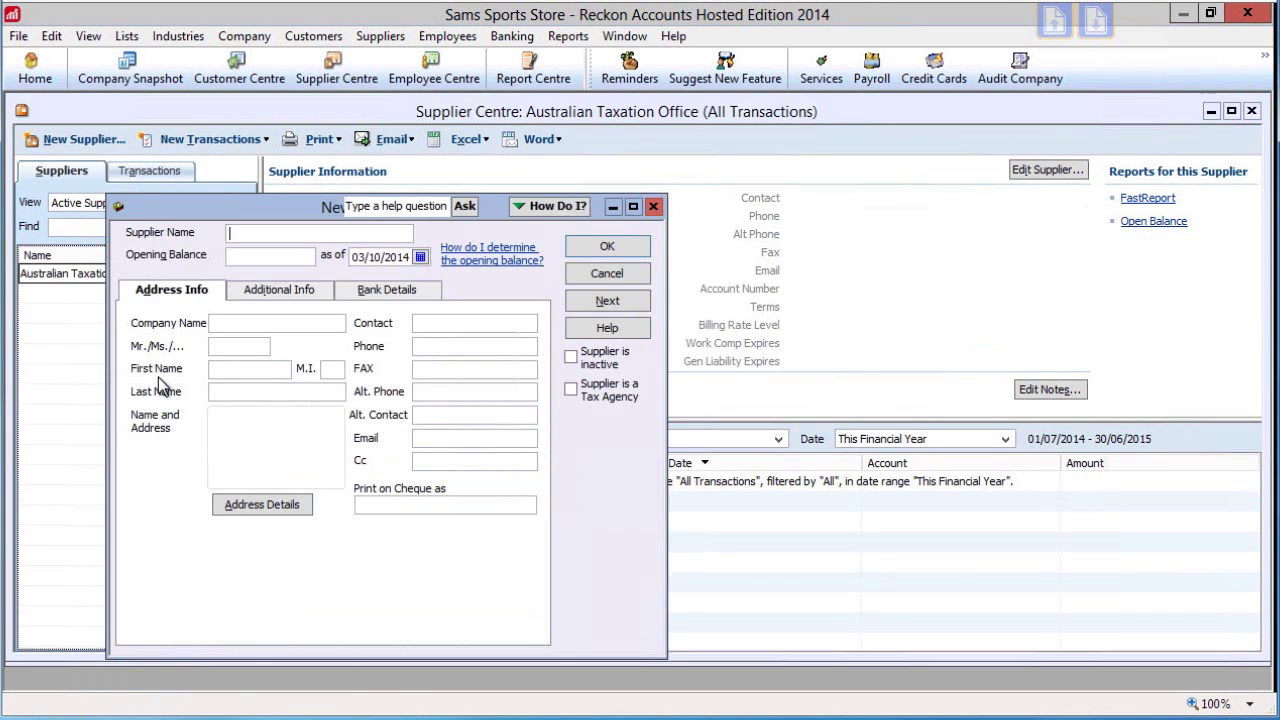
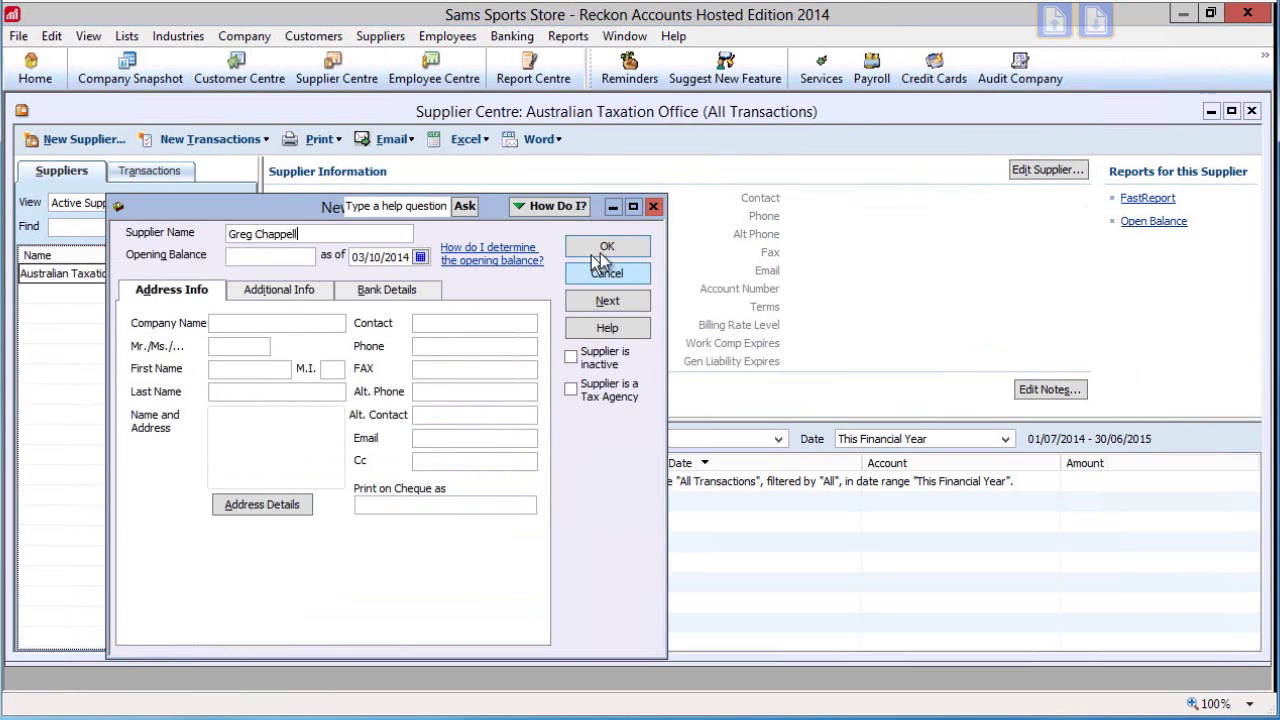
pyautogui.click(597, 250)
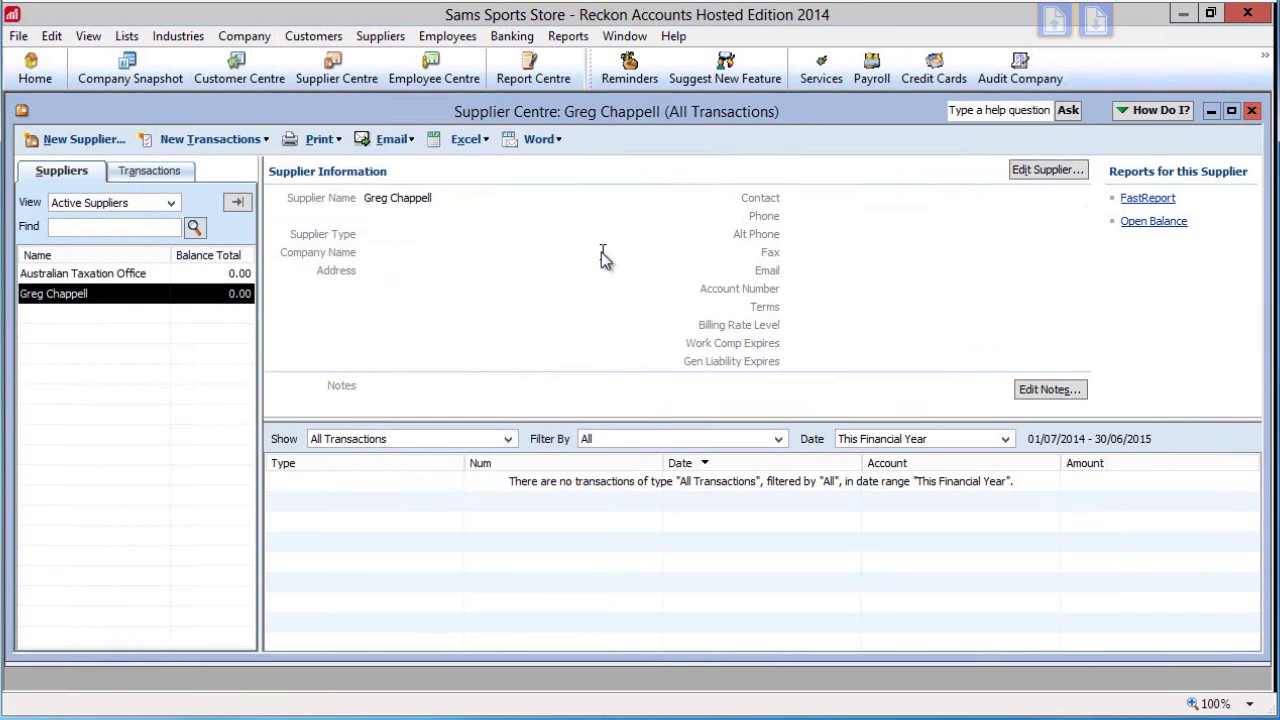
# Add a new employee, skipping the checklist and filling in personal and address details
pyautogui.click(419, 79)
pyautogui.rightClick(92, 312)
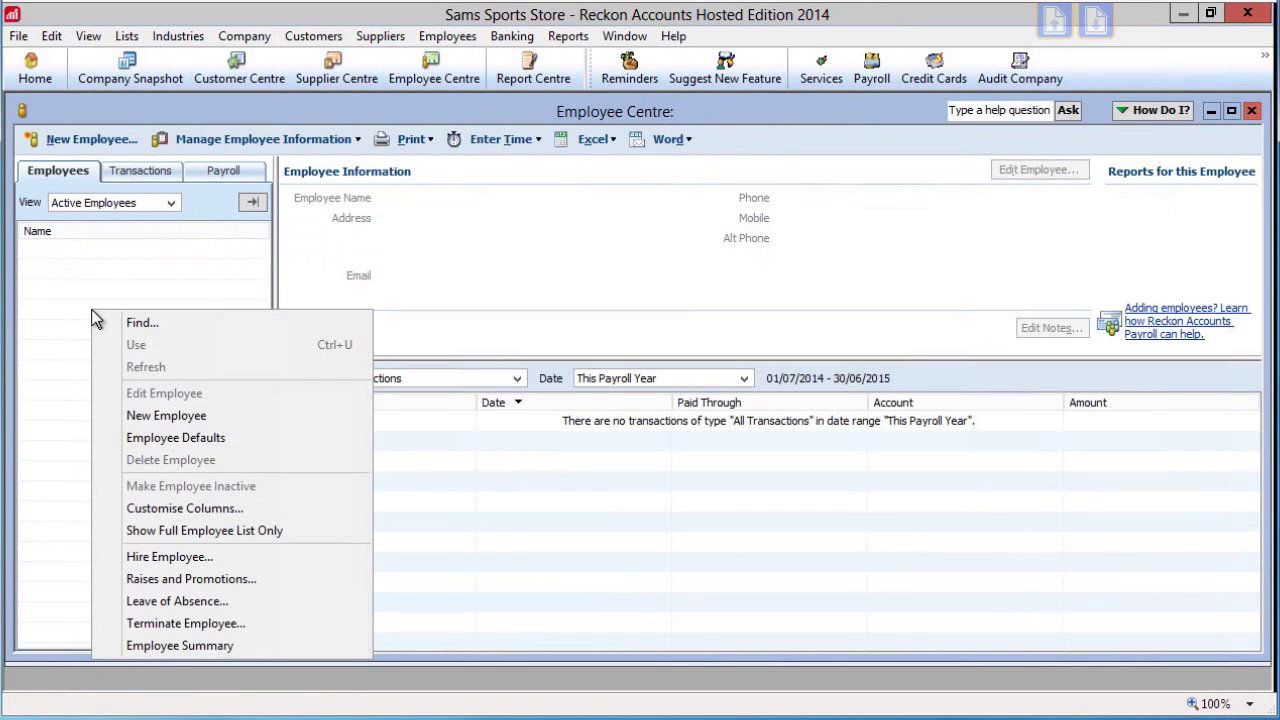
pyautogui.click(155, 420)
pyautogui.click(680, 335)
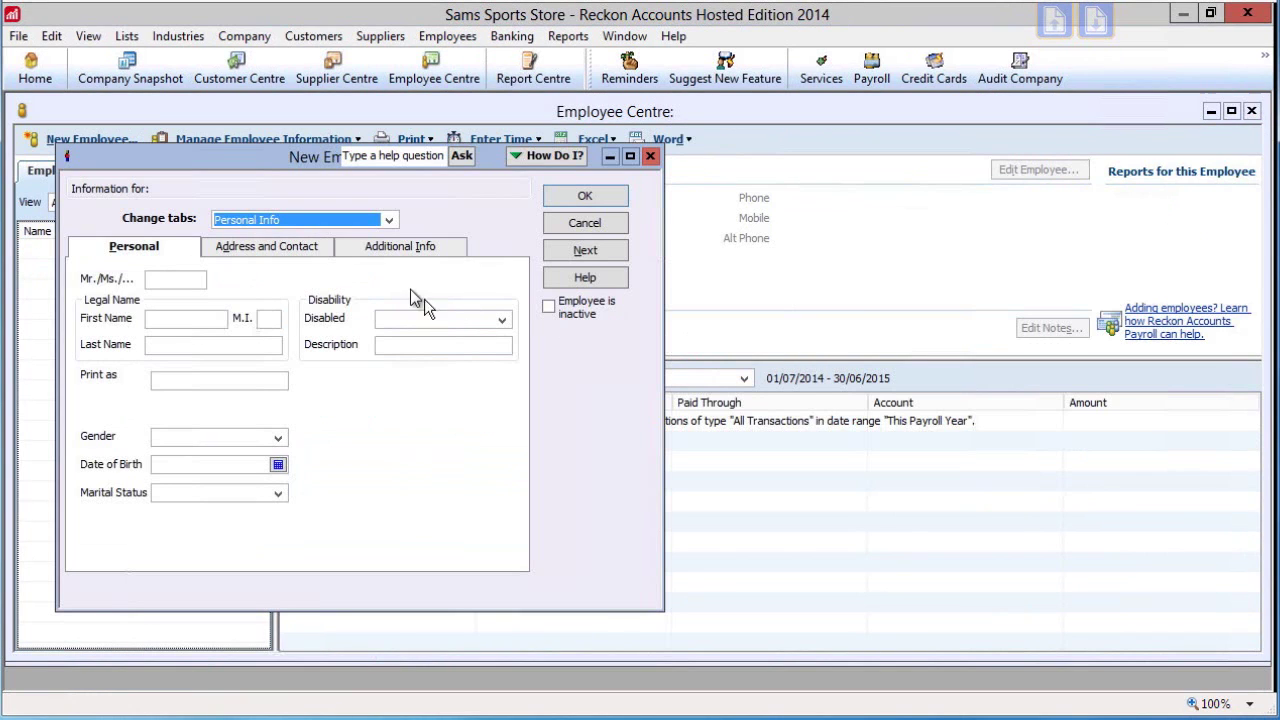
pyautogui.click(155, 281)
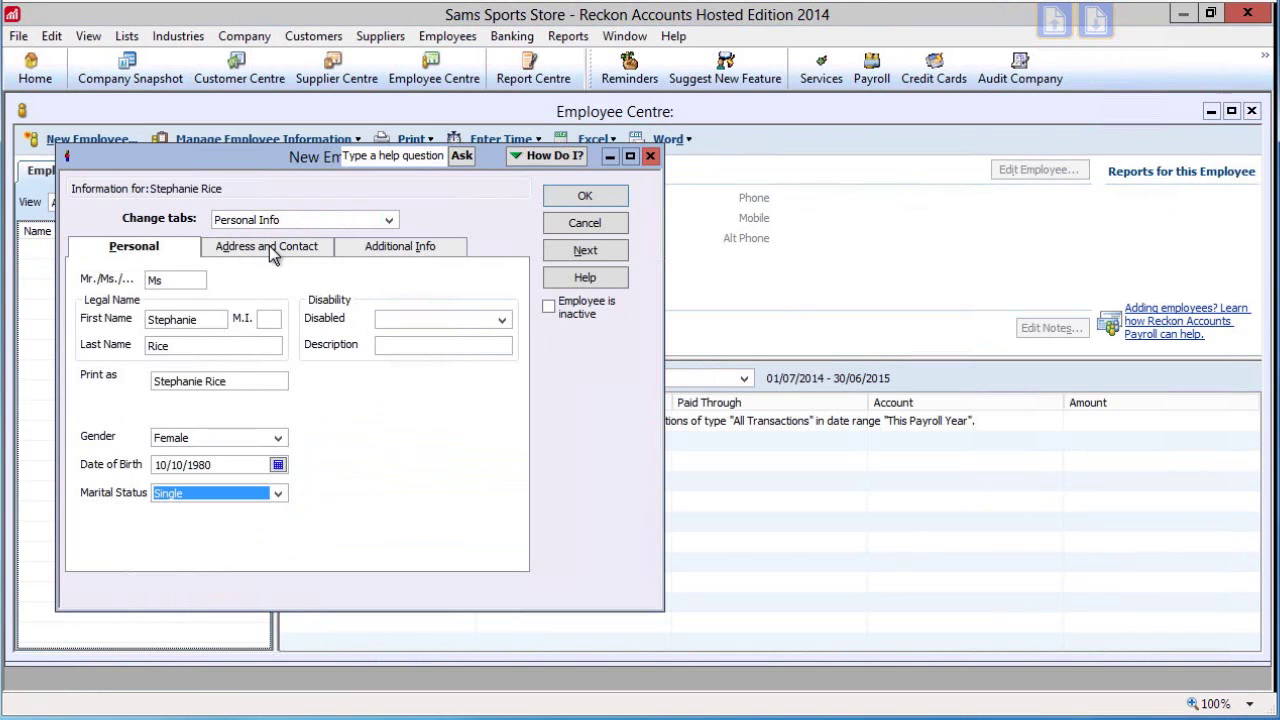
pyautogui.click(269, 245)
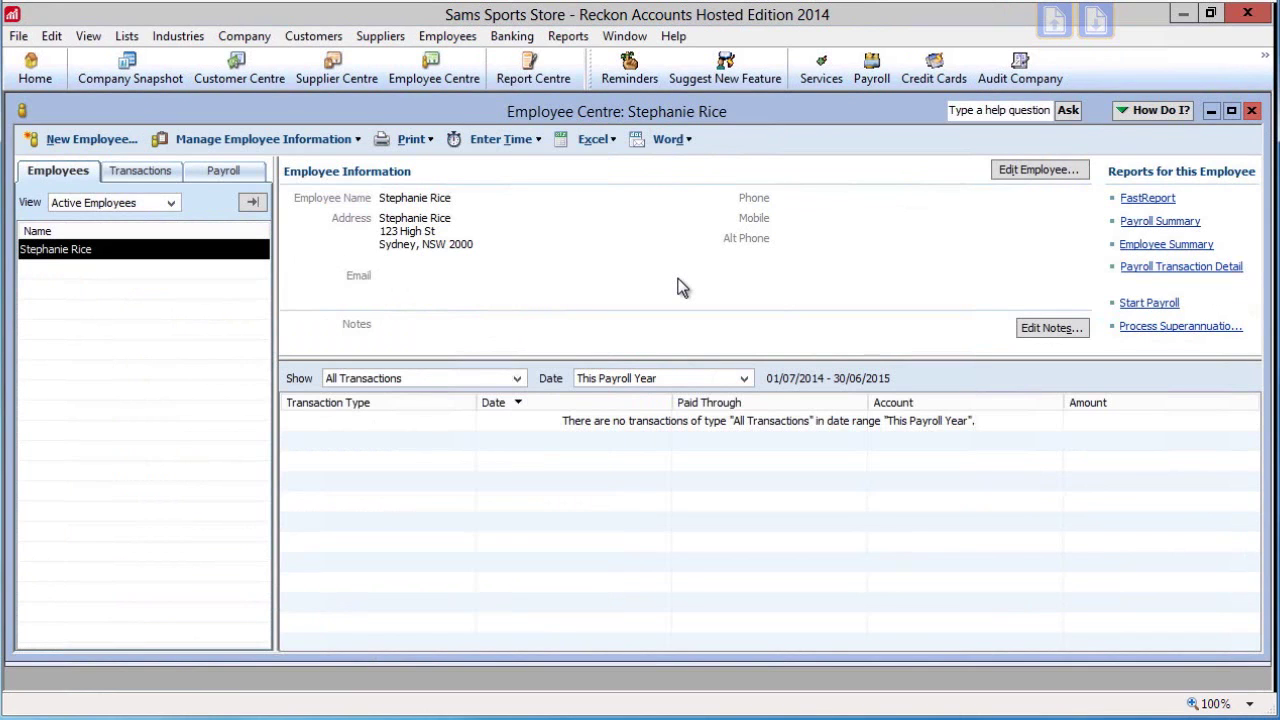
# Open the Item List, then set Desktop View preferences to One Window with 'Don't save the desktop'
pyautogui.click(128, 37)
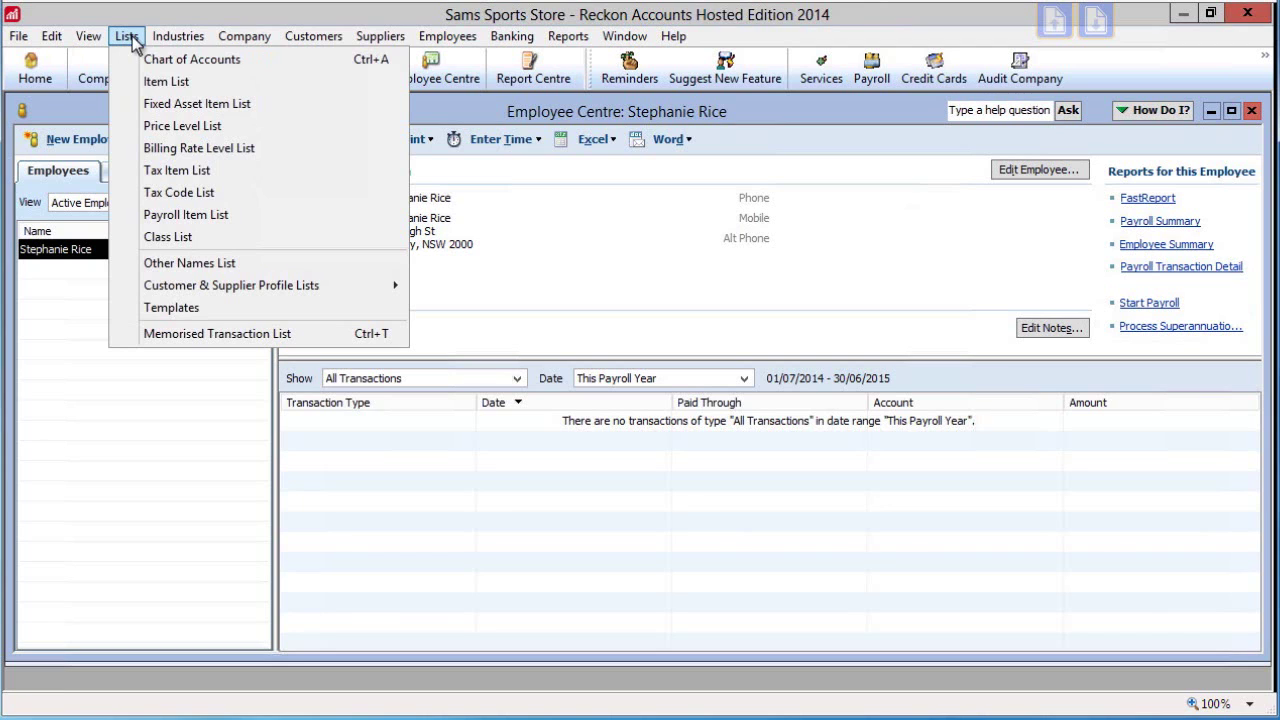
pyautogui.click(157, 88)
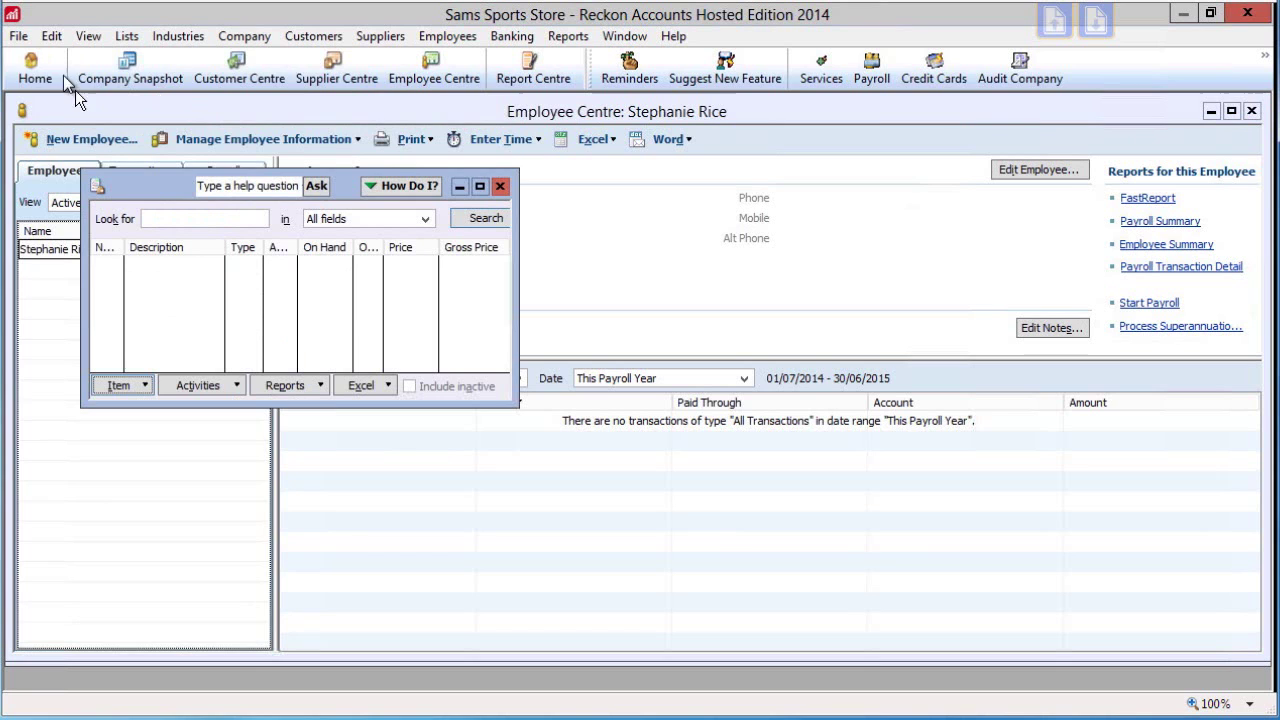
pyautogui.click(52, 37)
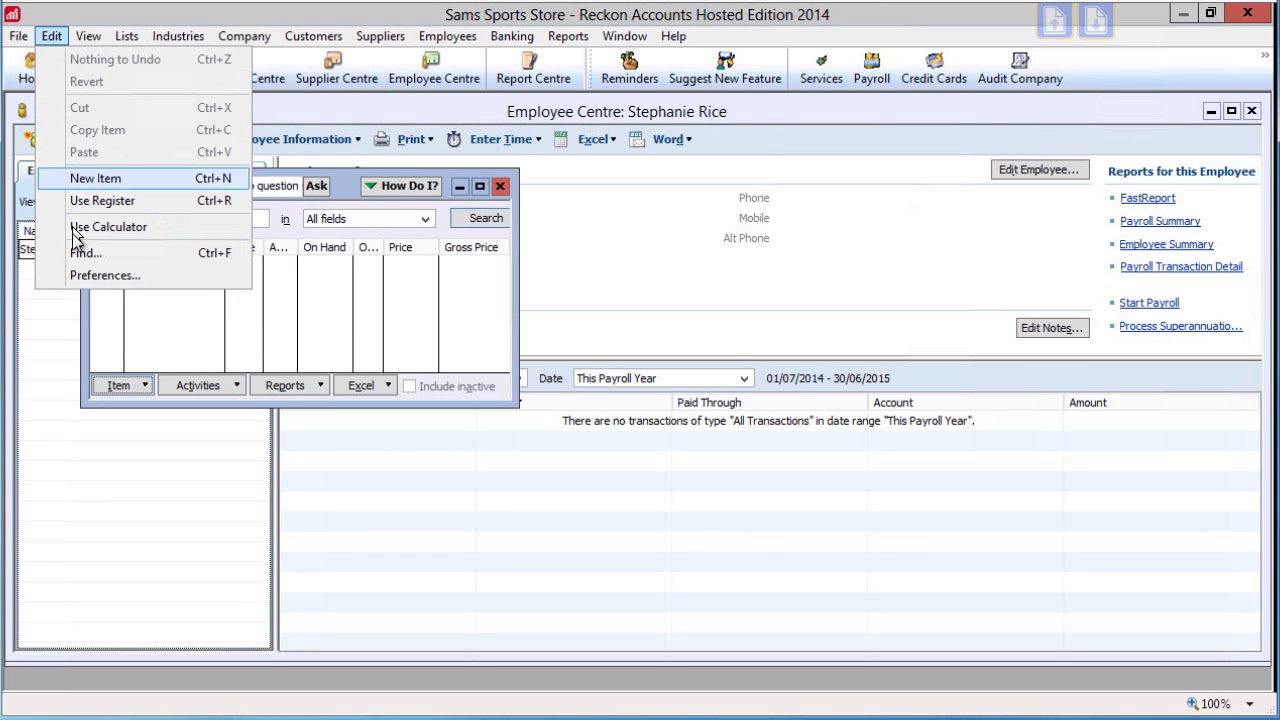
pyautogui.click(82, 278)
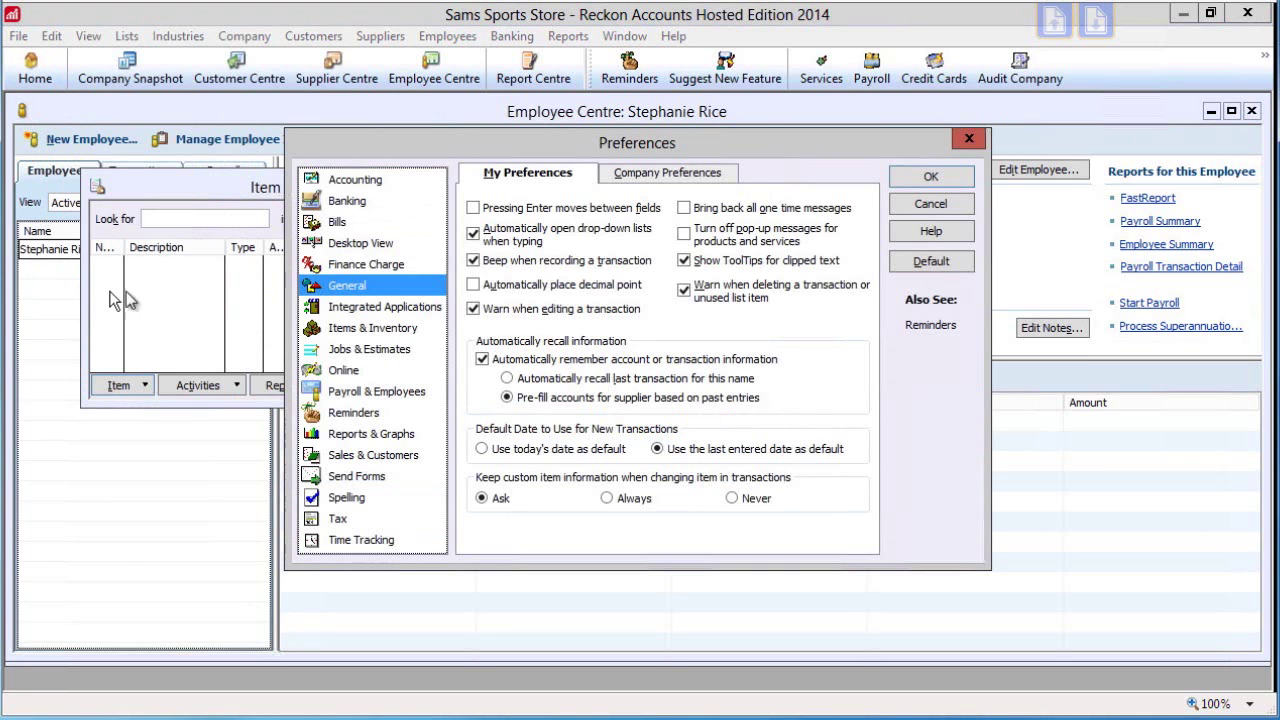
pyautogui.click(371, 238)
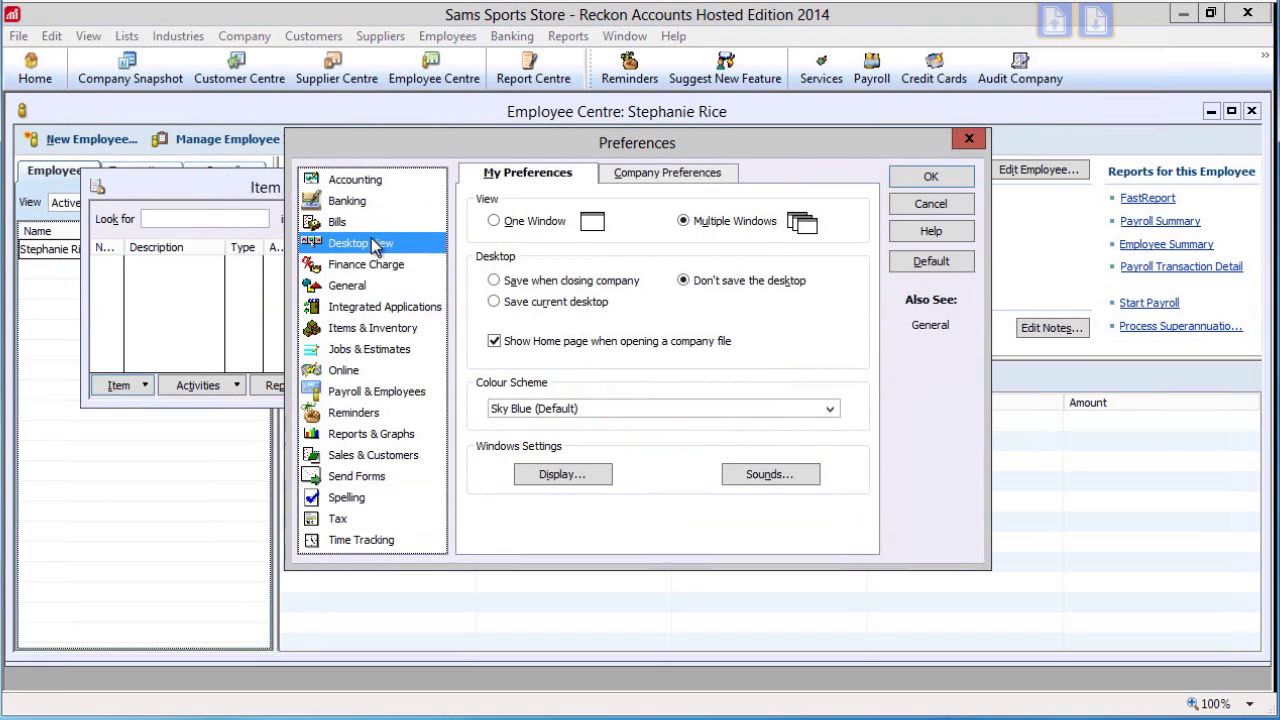
pyautogui.click(538, 224)
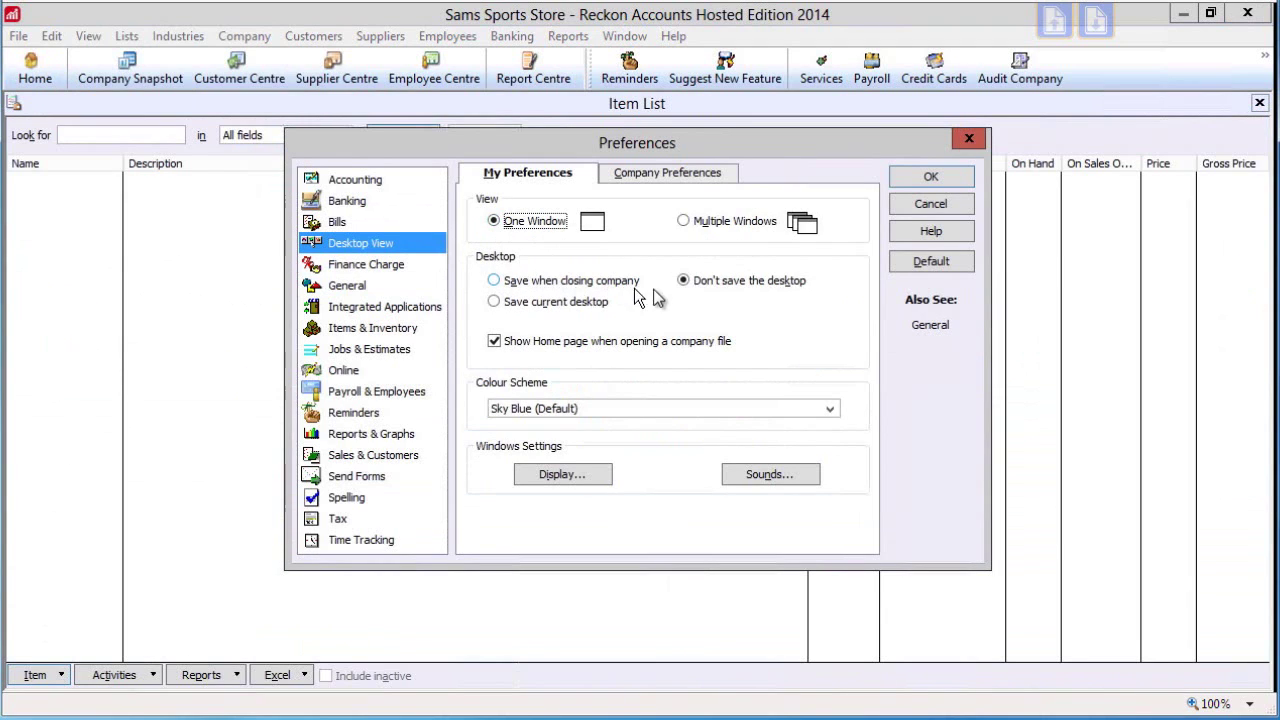
pyautogui.click(495, 304)
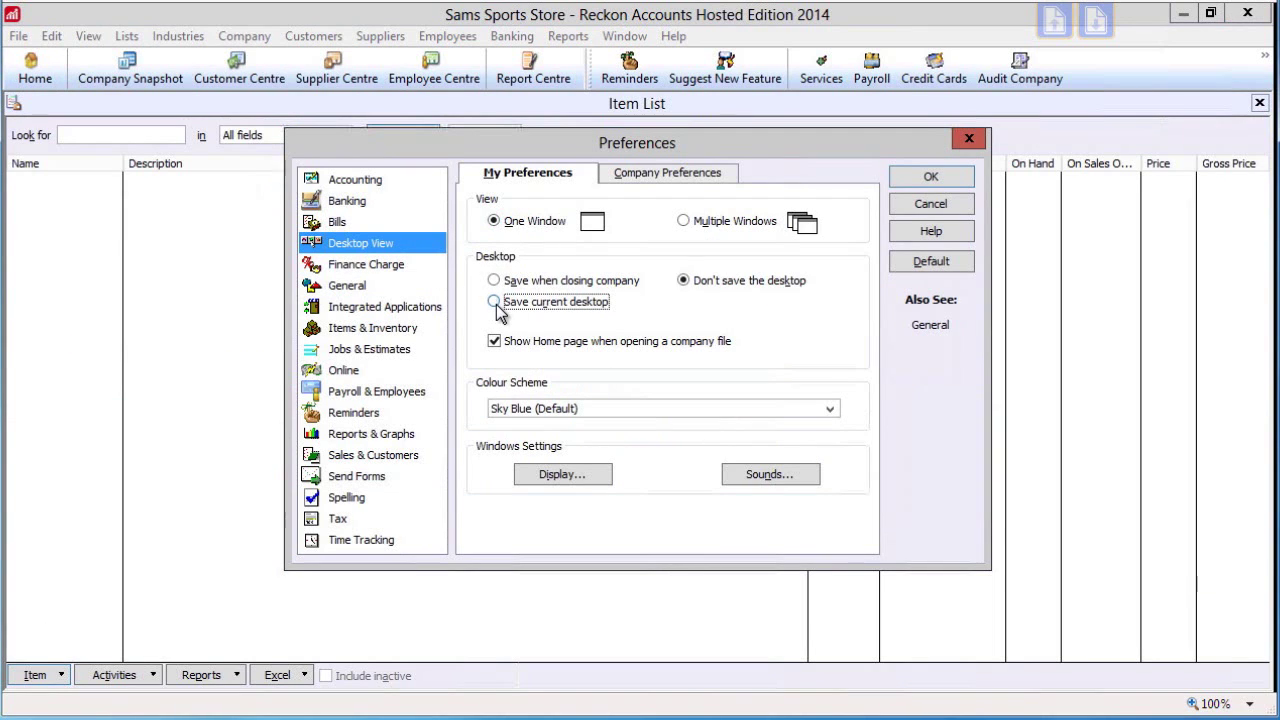
pyautogui.click(685, 282)
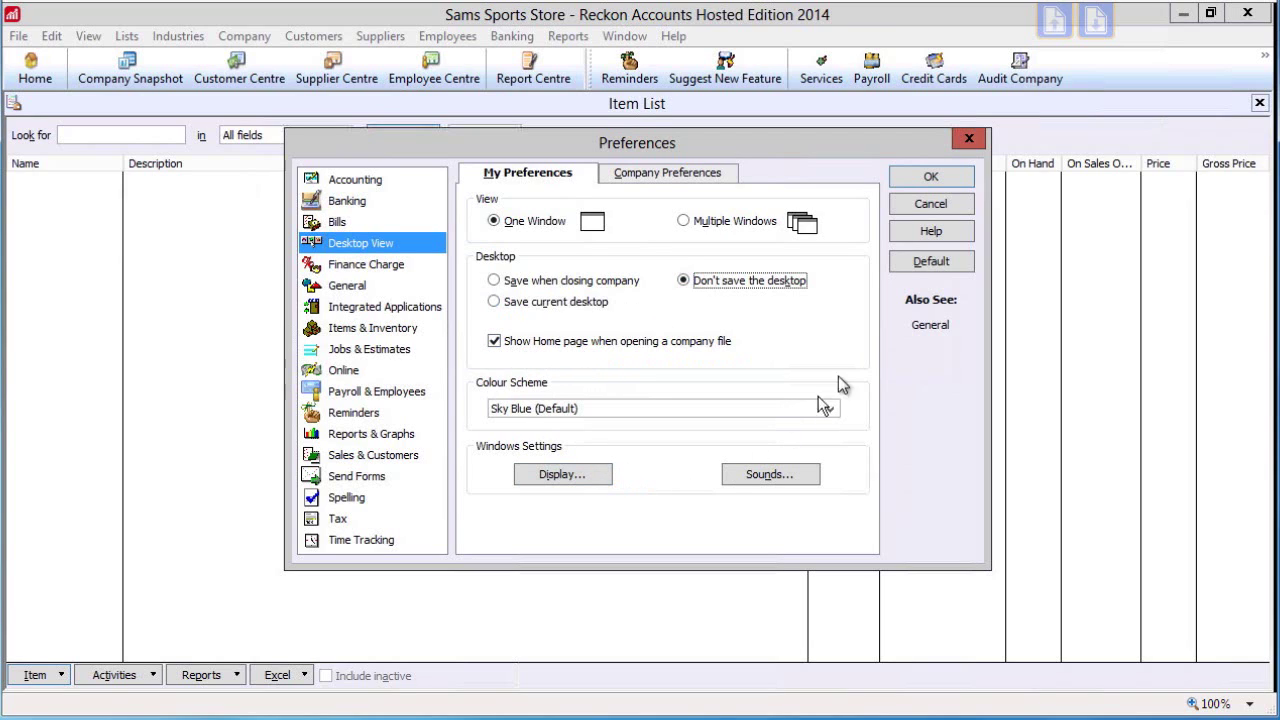
# Apply the desktop preferences and start a new Inventory Part item named Soccer Ball
pyautogui.click(930, 178)
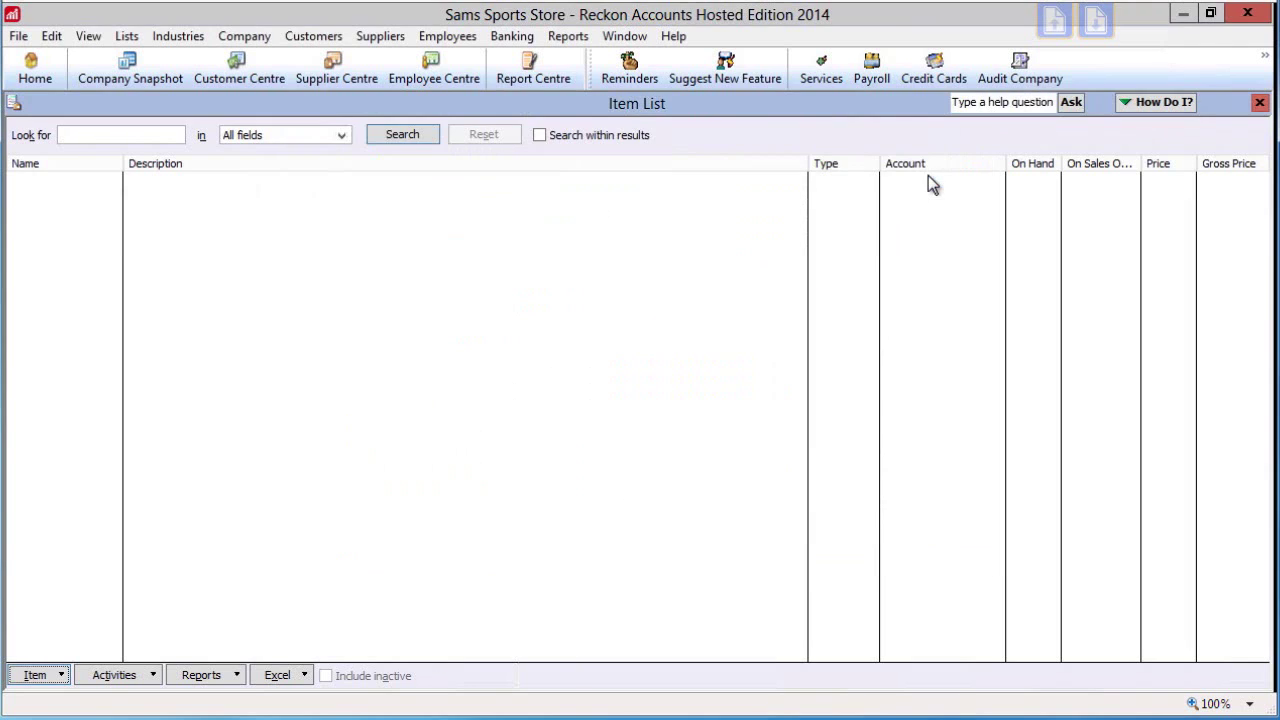
pyautogui.rightClick(62, 245)
pyautogui.click(108, 307)
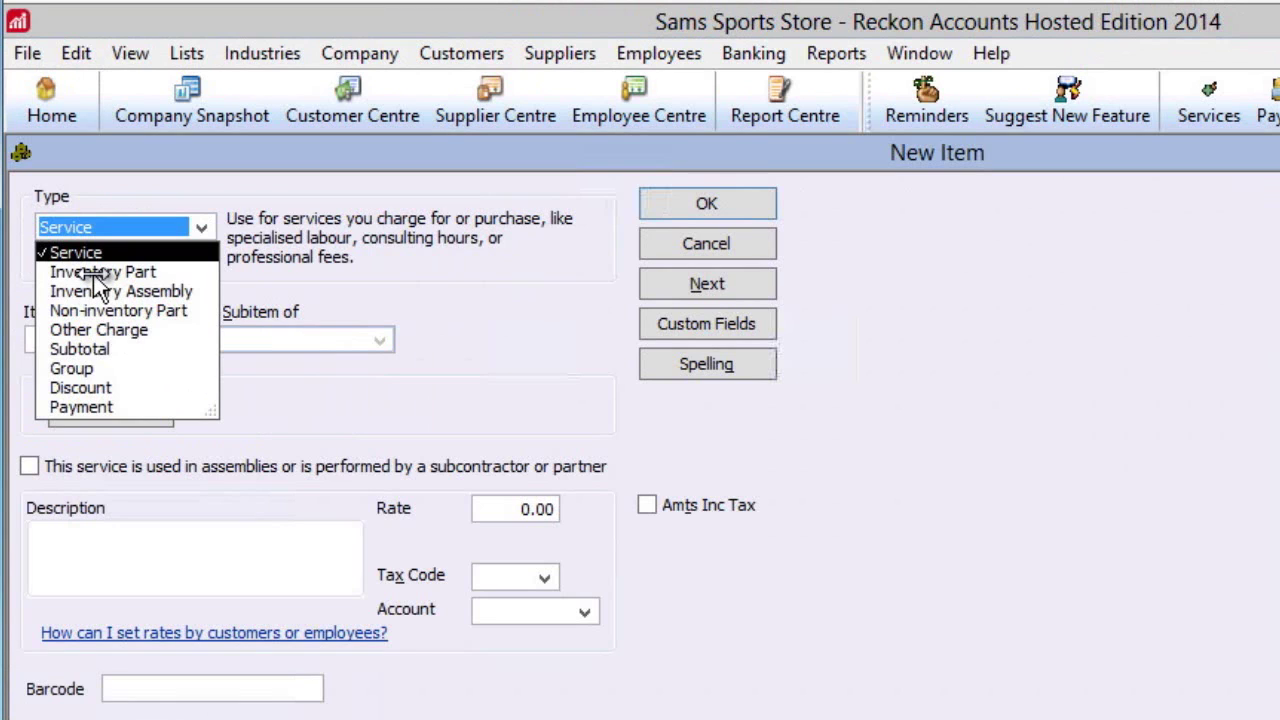
pyautogui.click(96, 272)
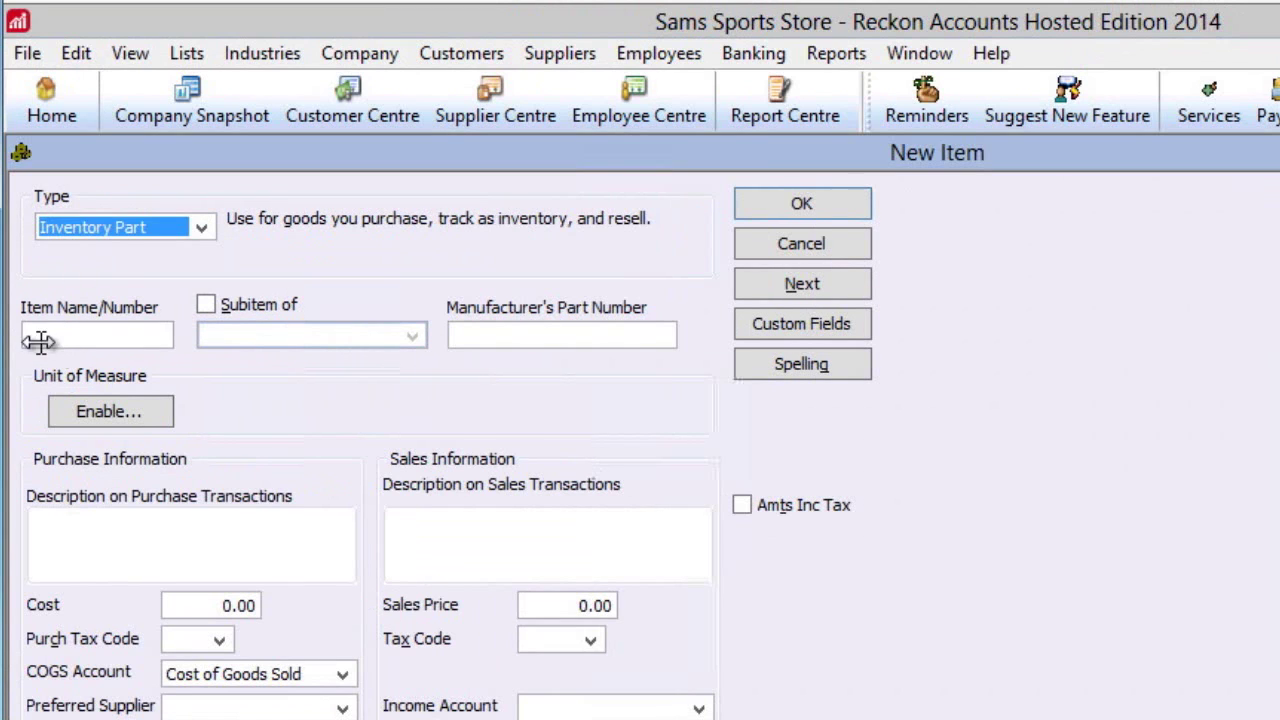
pyautogui.click(42, 337)
pyautogui.write('Soccer Ball')
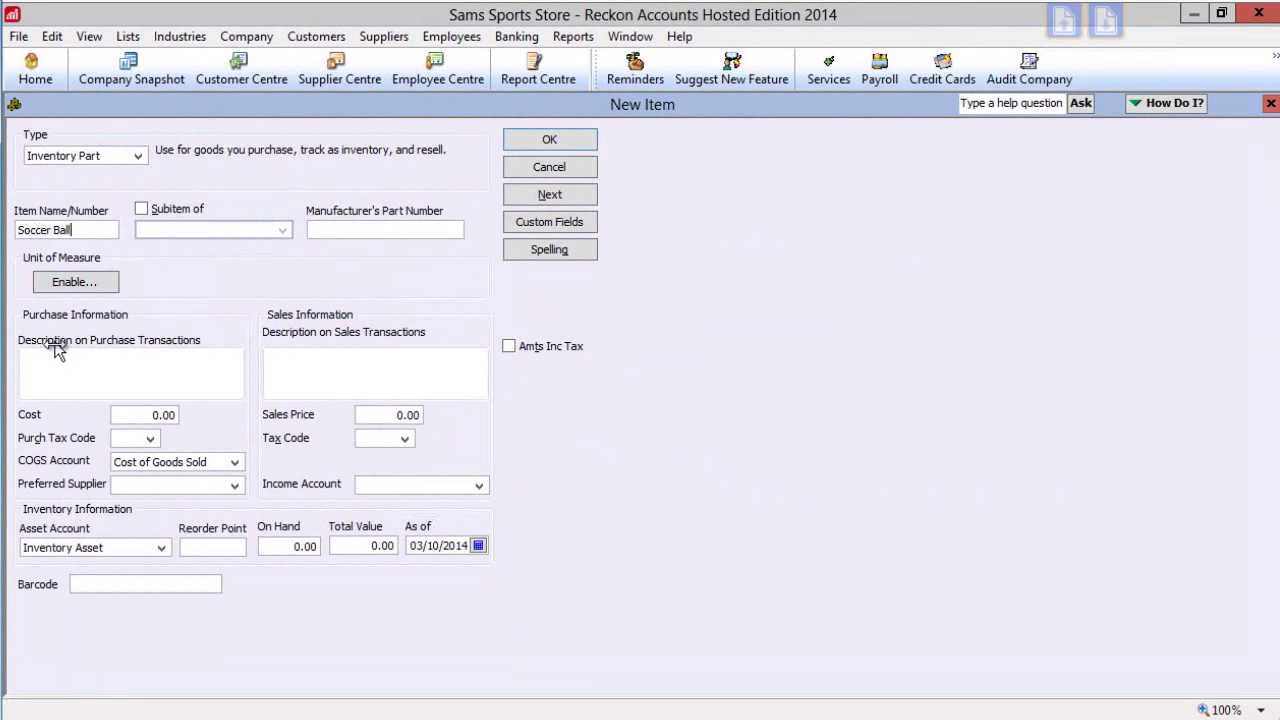
# Give Soccer Ball purchase tax code NCG and a sales price of 30 with GST
pyautogui.click(66, 469)
pyautogui.click(145, 415)
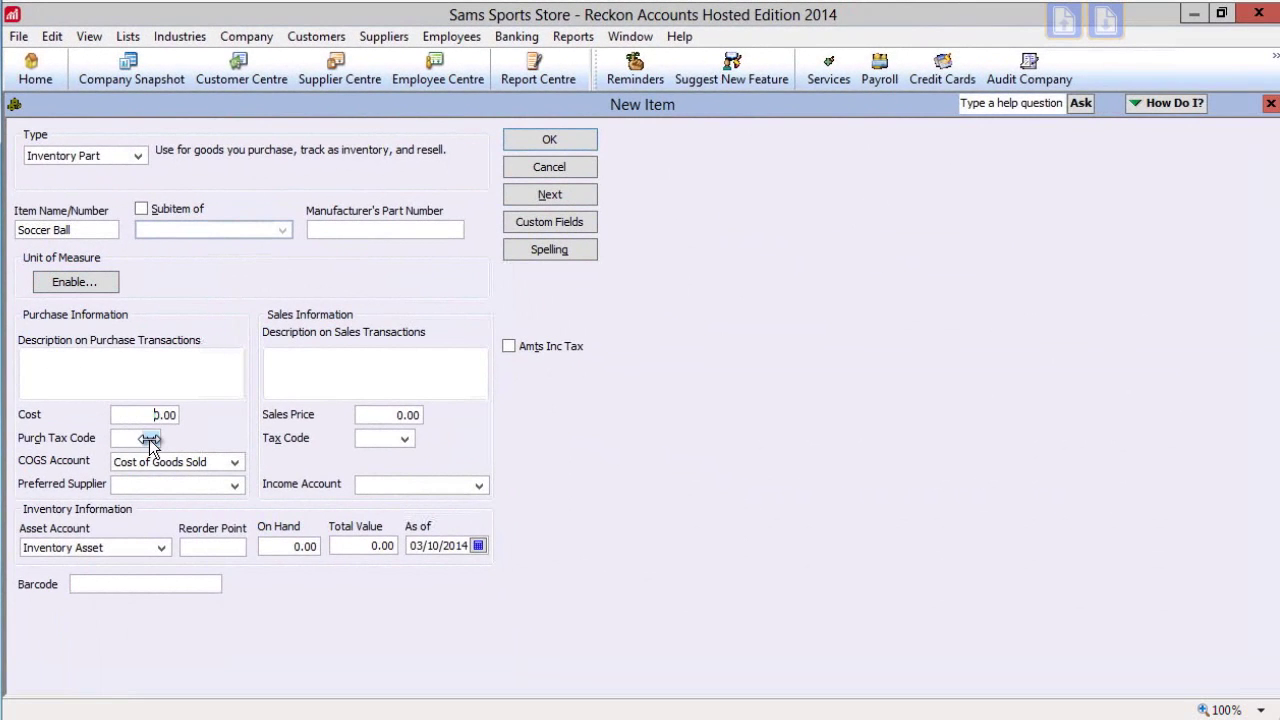
pyautogui.click(149, 438)
pyautogui.click(138, 549)
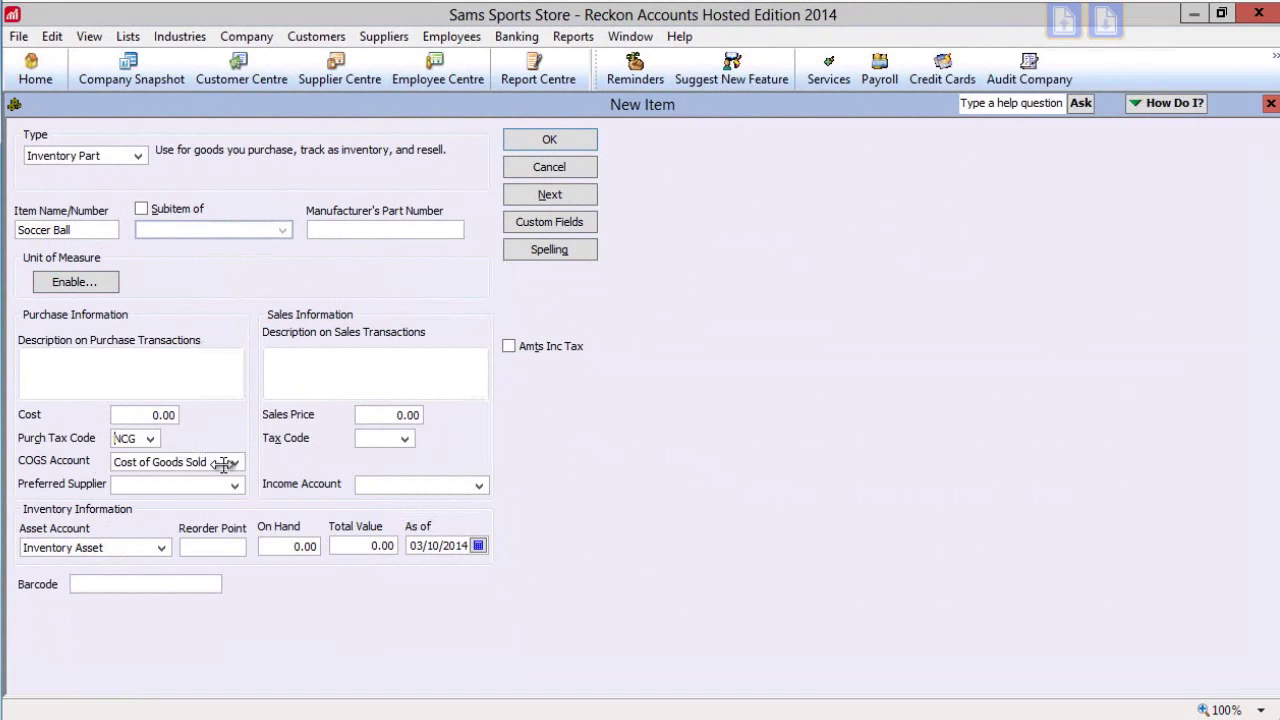
pyautogui.click(396, 414)
pyautogui.write('30')
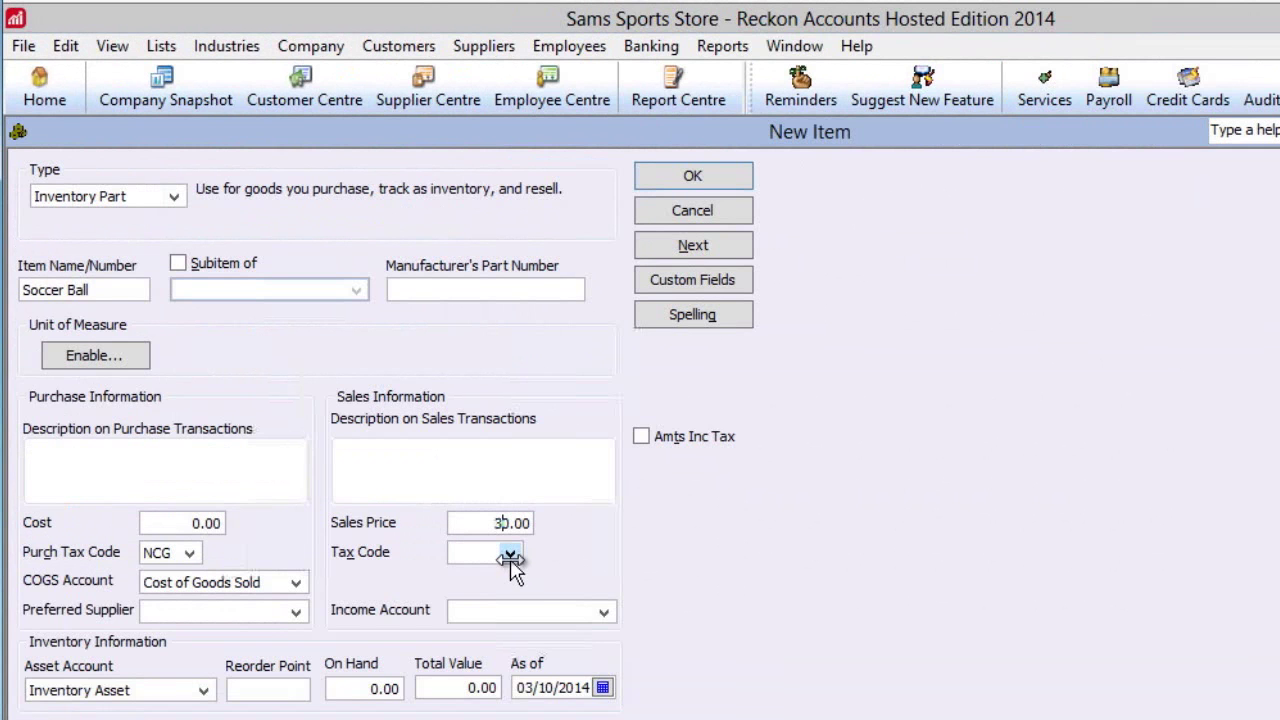
pyautogui.click(405, 438)
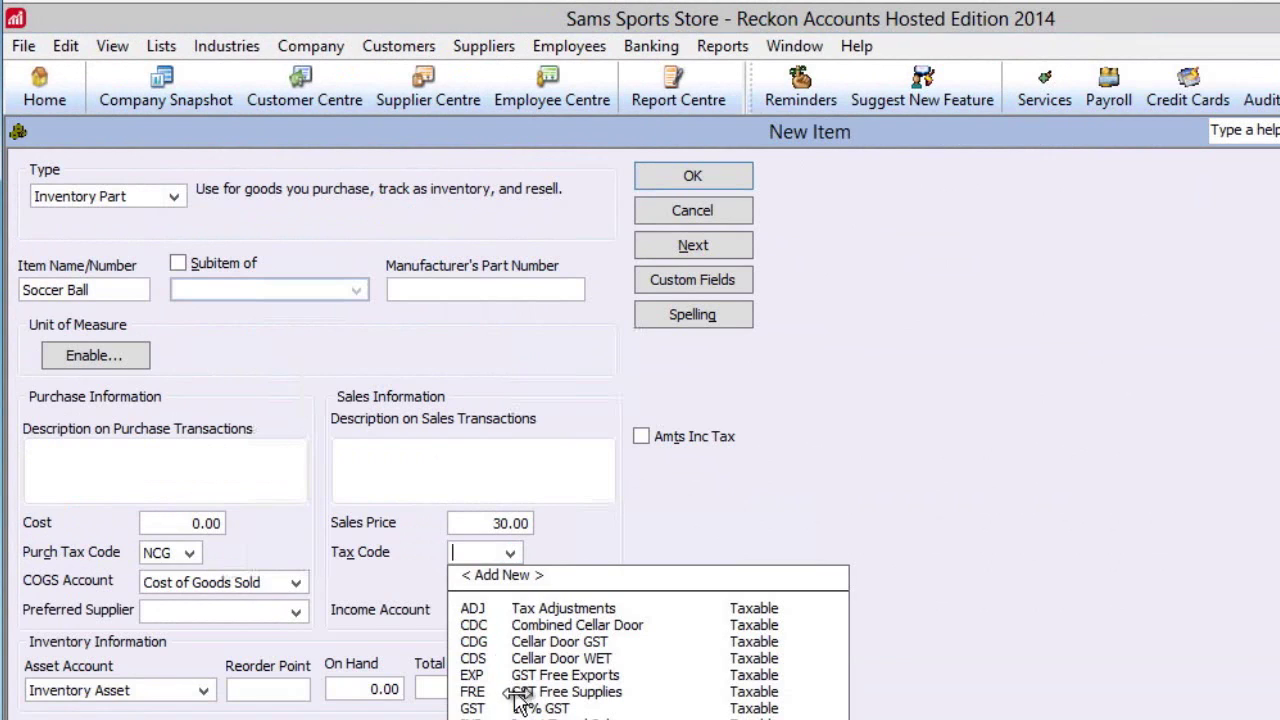
pyautogui.click(525, 708)
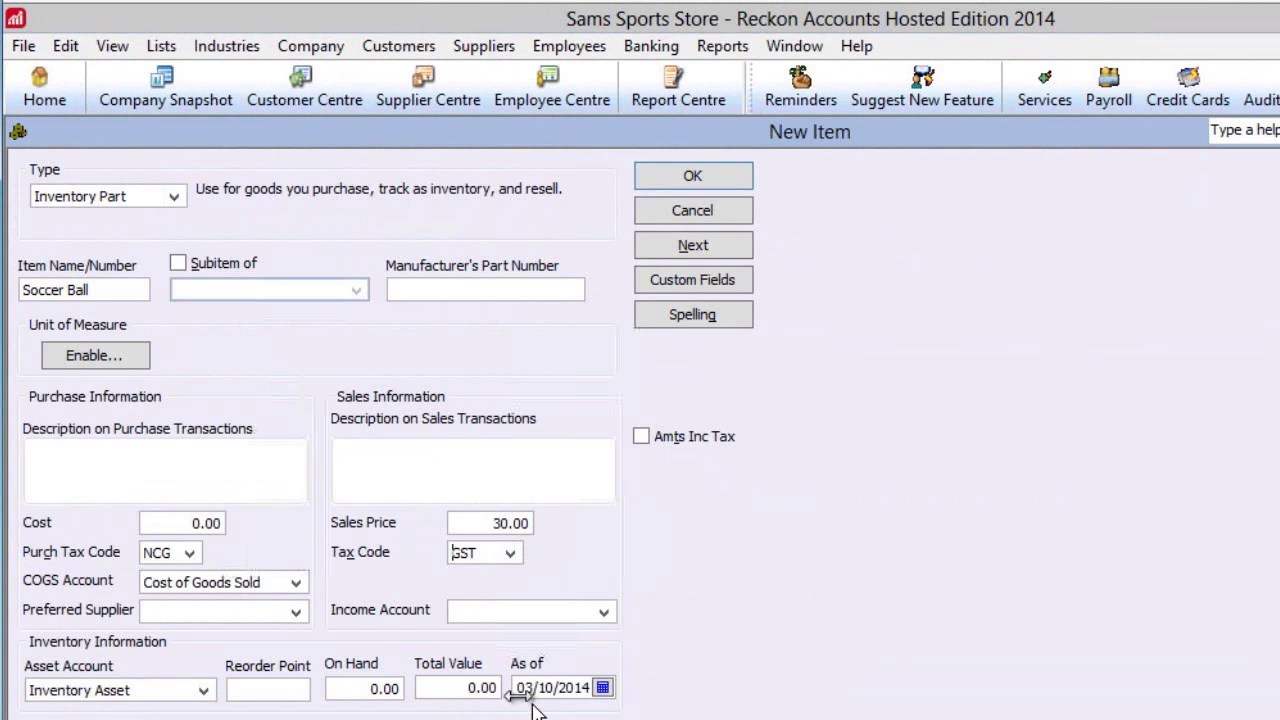
# Create a new 'Sales' income account with GST as the item's income account and save both
pyautogui.click(605, 614)
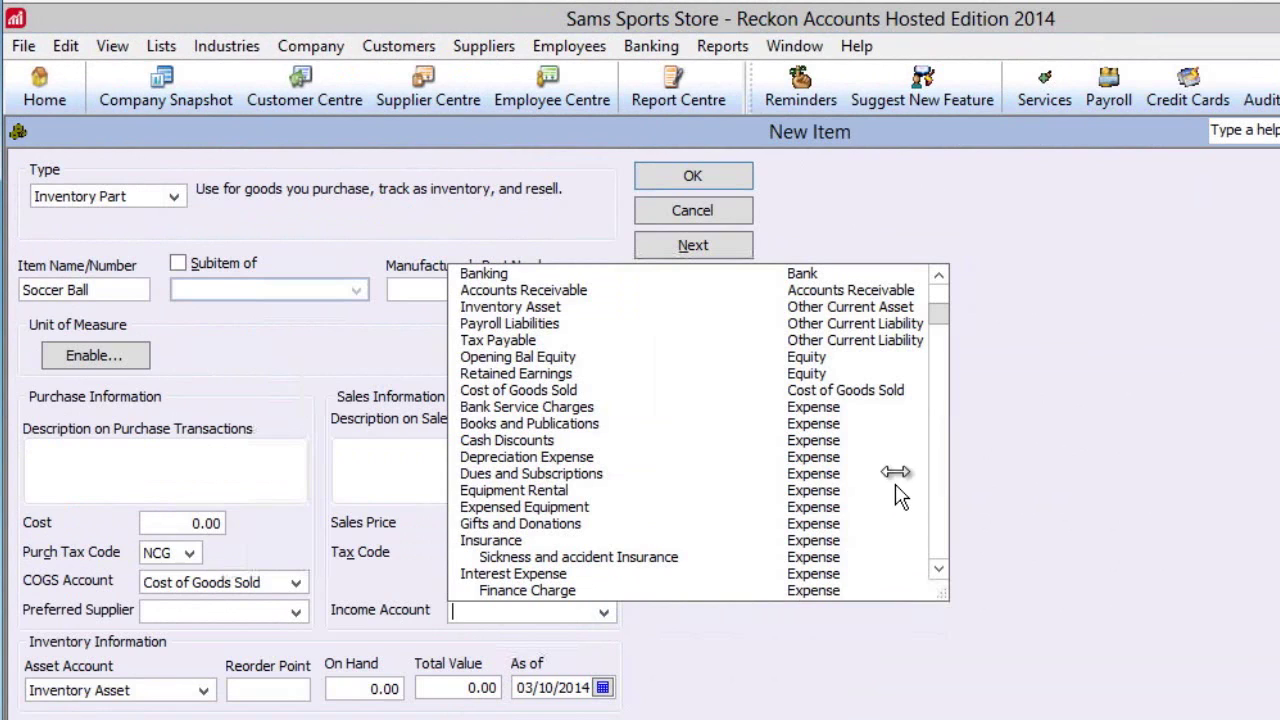
pyautogui.scroll(1, 920, 285)
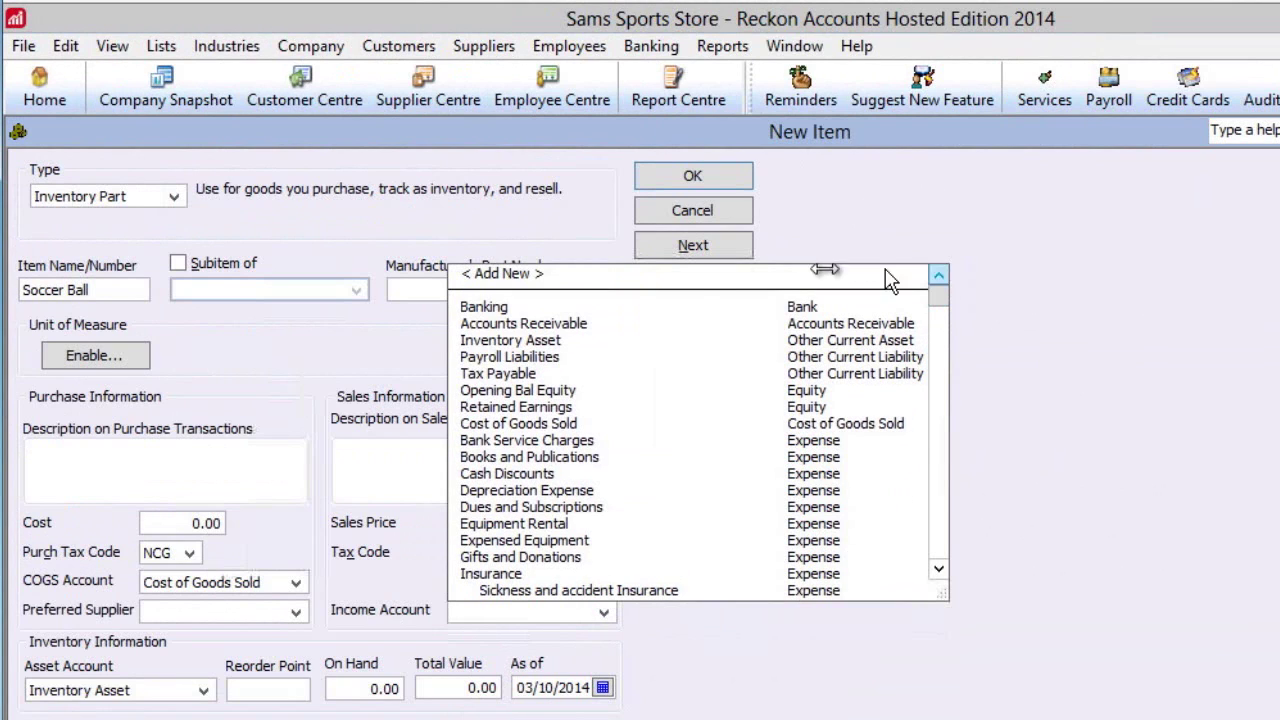
pyautogui.click(500, 274)
pyautogui.write('Sales')
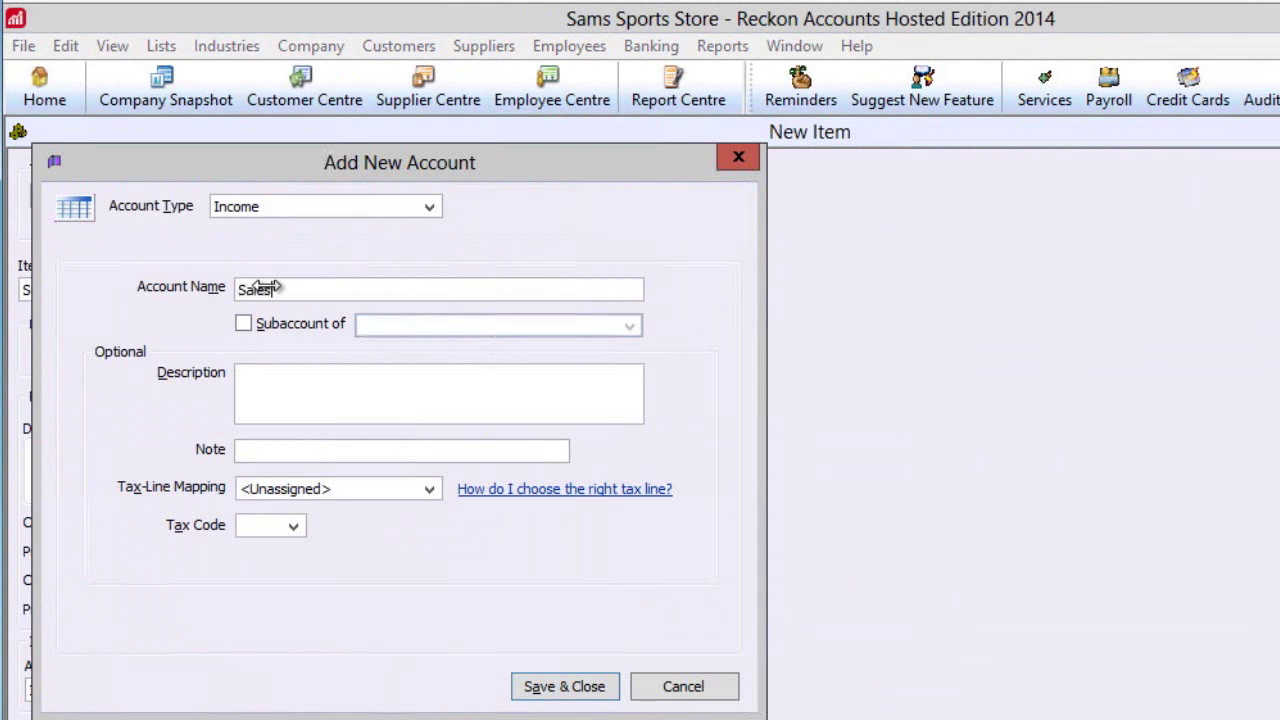
pyautogui.click(293, 526)
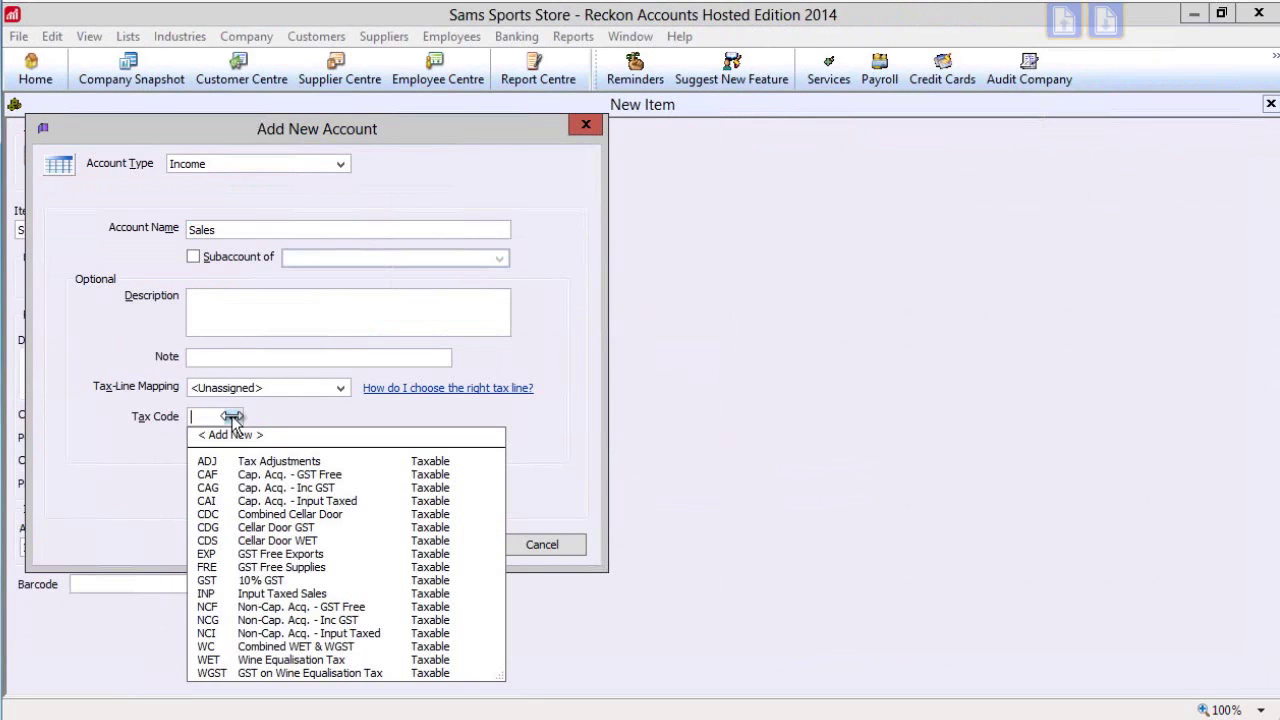
pyautogui.click(221, 580)
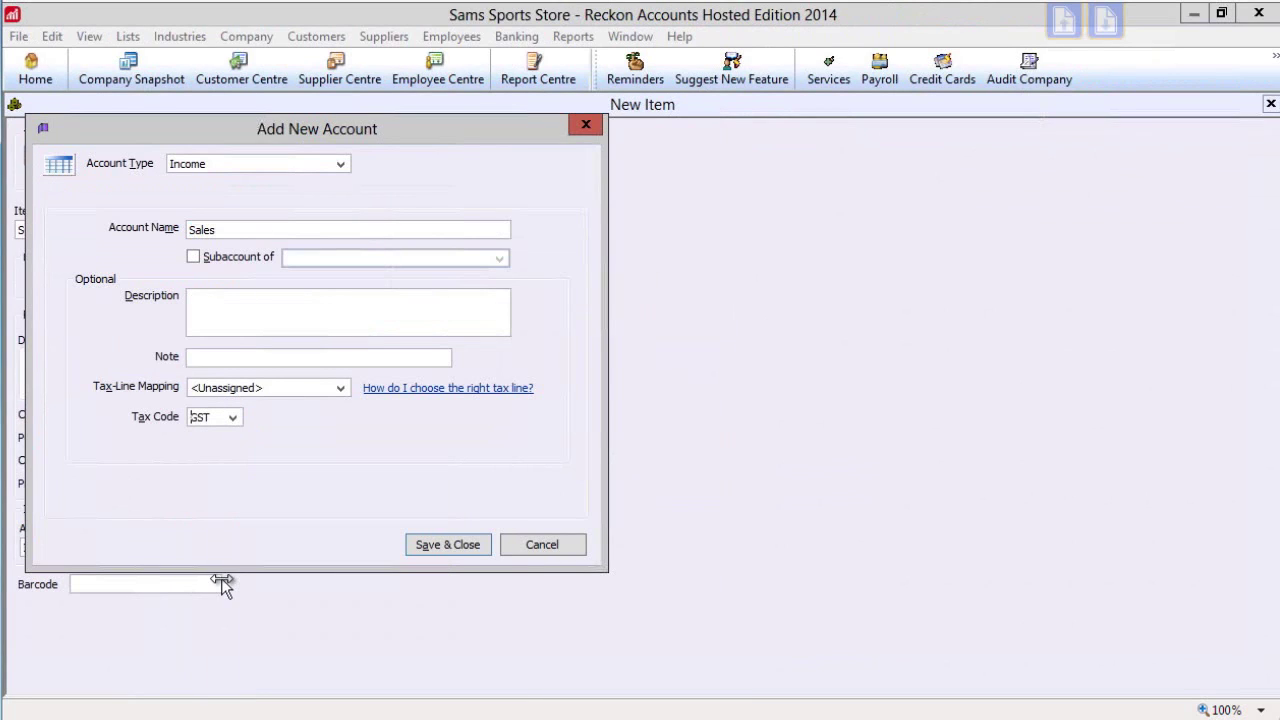
pyautogui.click(445, 543)
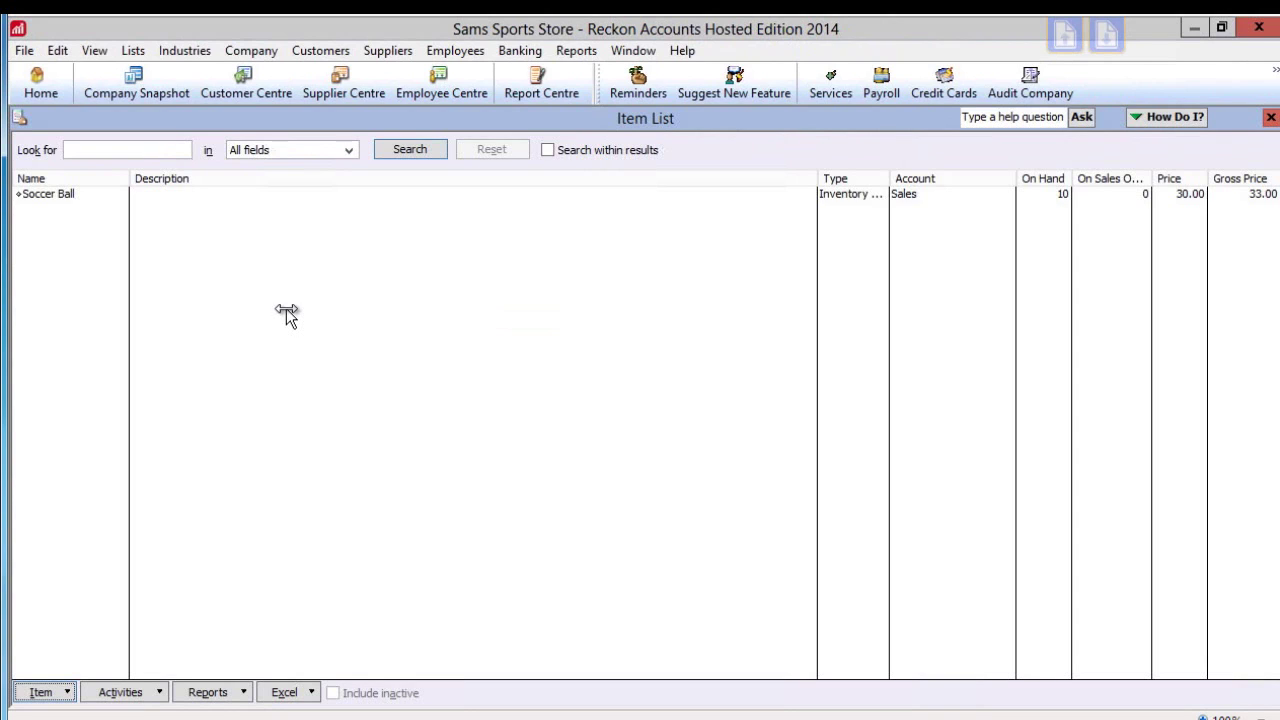
# Open the Chart of Accounts and review Inventory Asset, Payroll Liabilities, Sales and Payroll Expenses
pyautogui.click(133, 50)
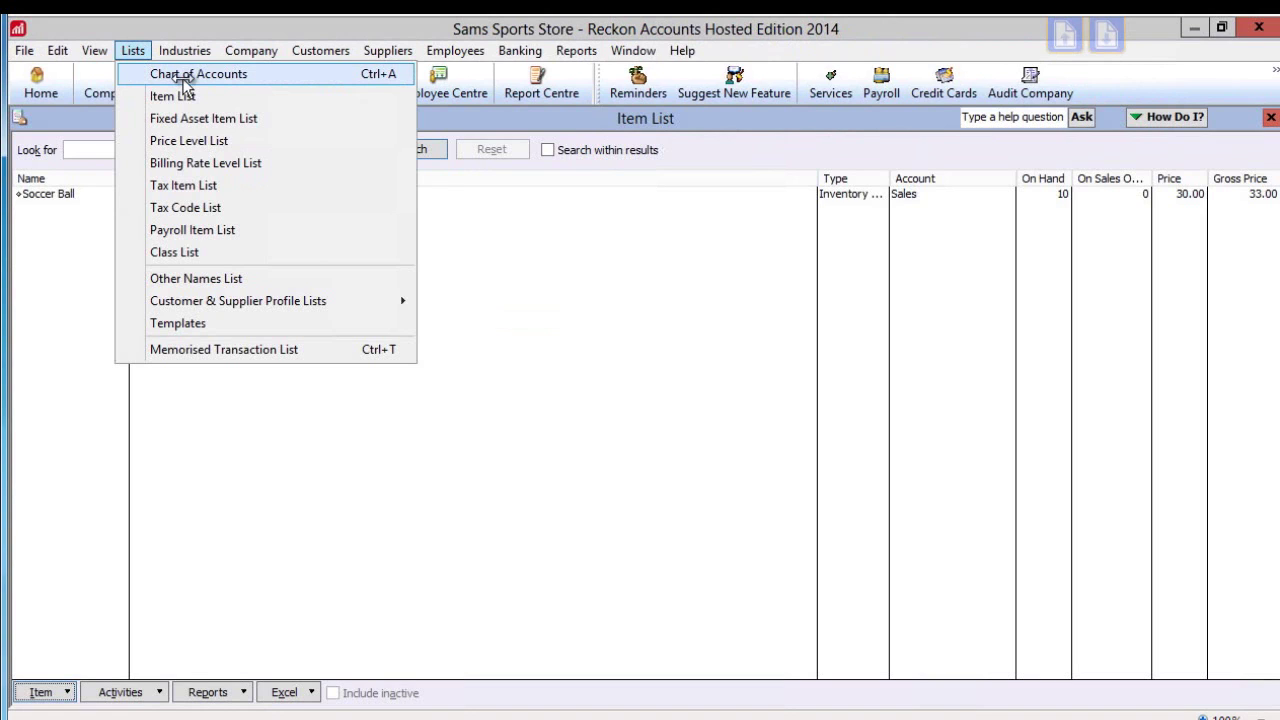
pyautogui.click(186, 75)
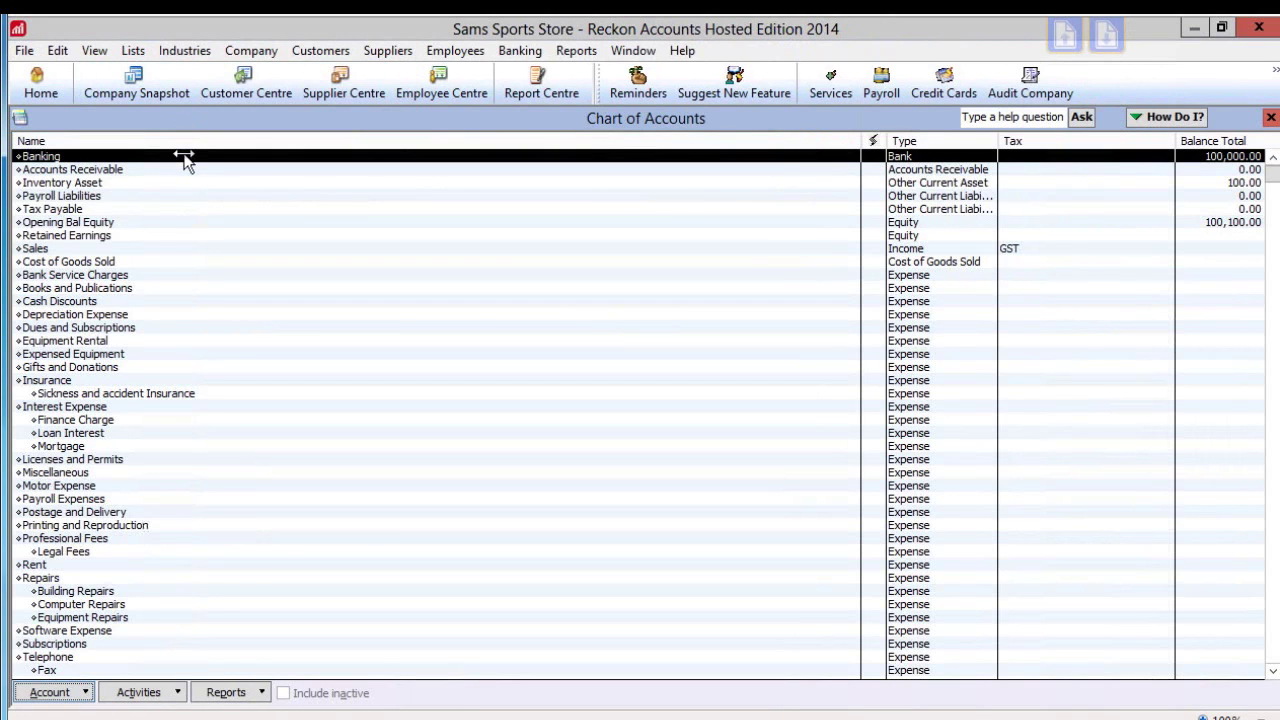
pyautogui.click(143, 186)
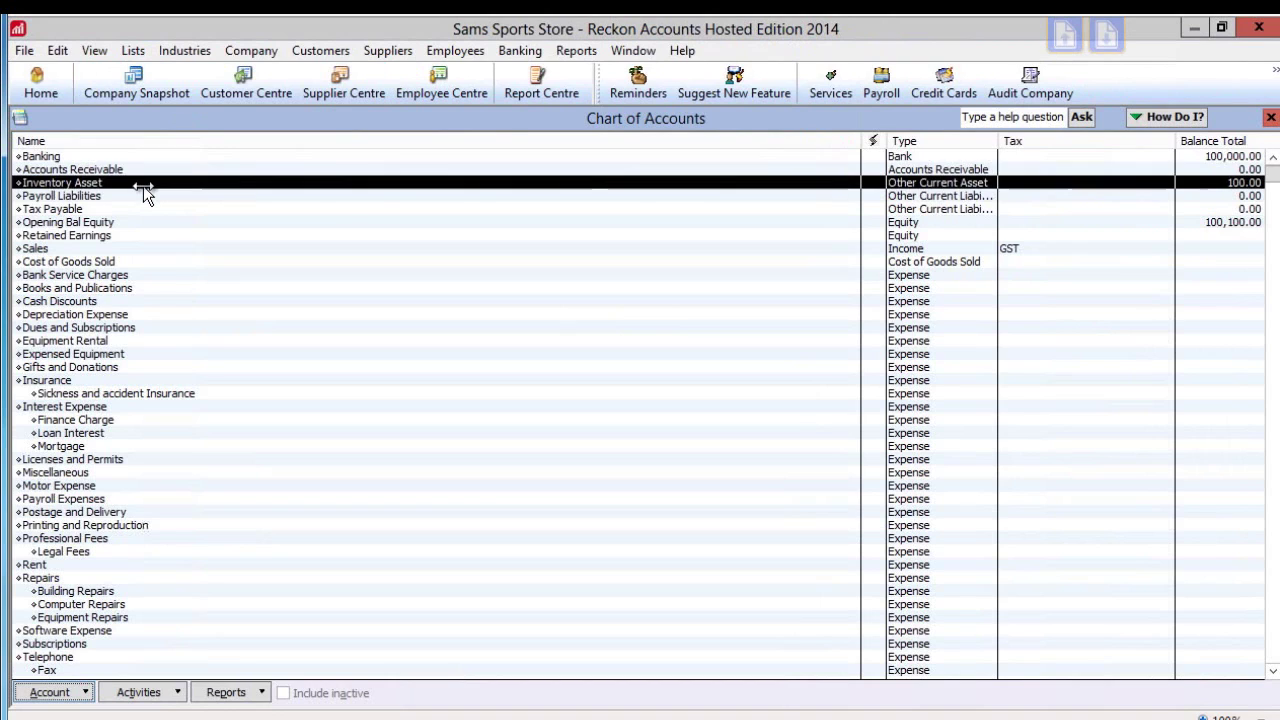
pyautogui.click(137, 199)
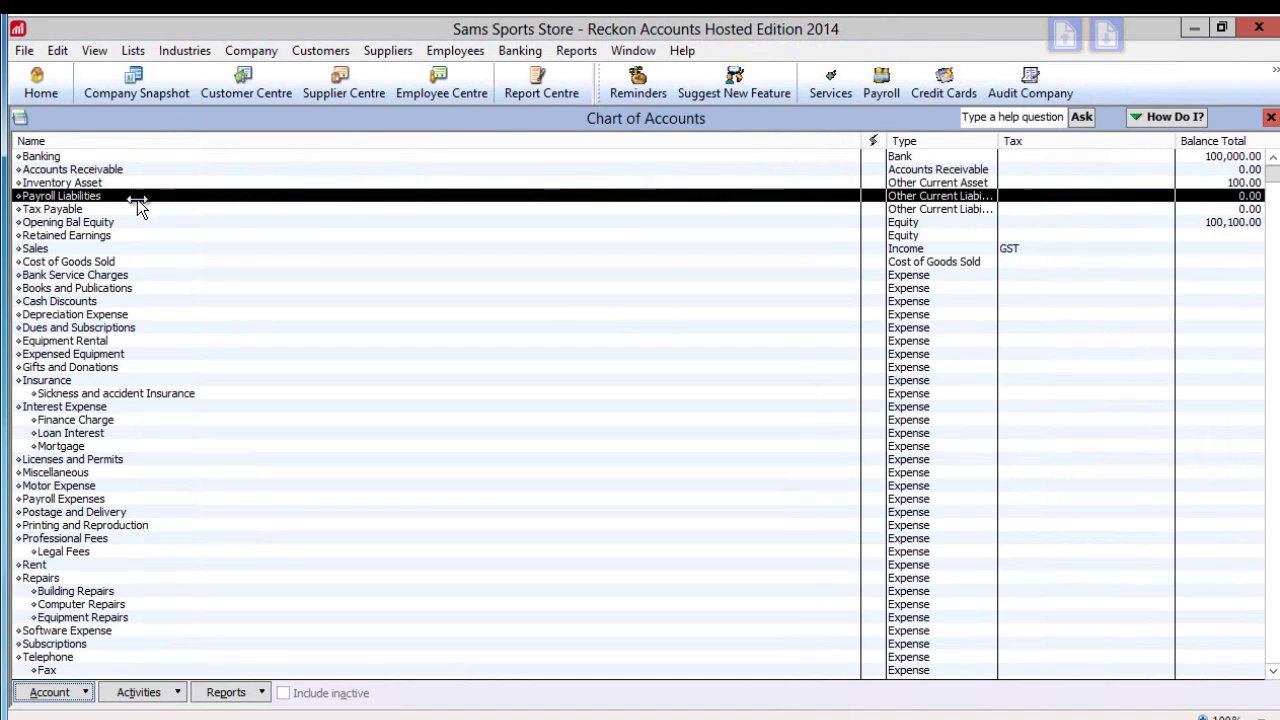
pyautogui.click(133, 251)
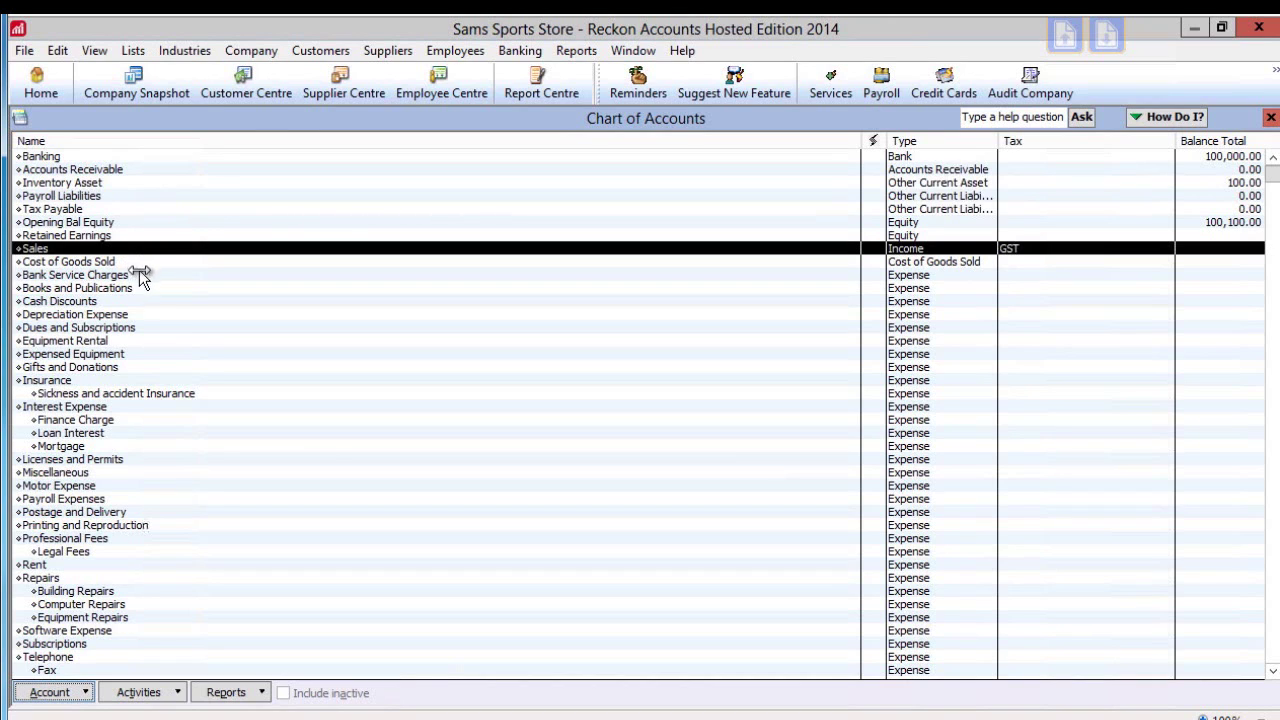
pyautogui.click(133, 499)
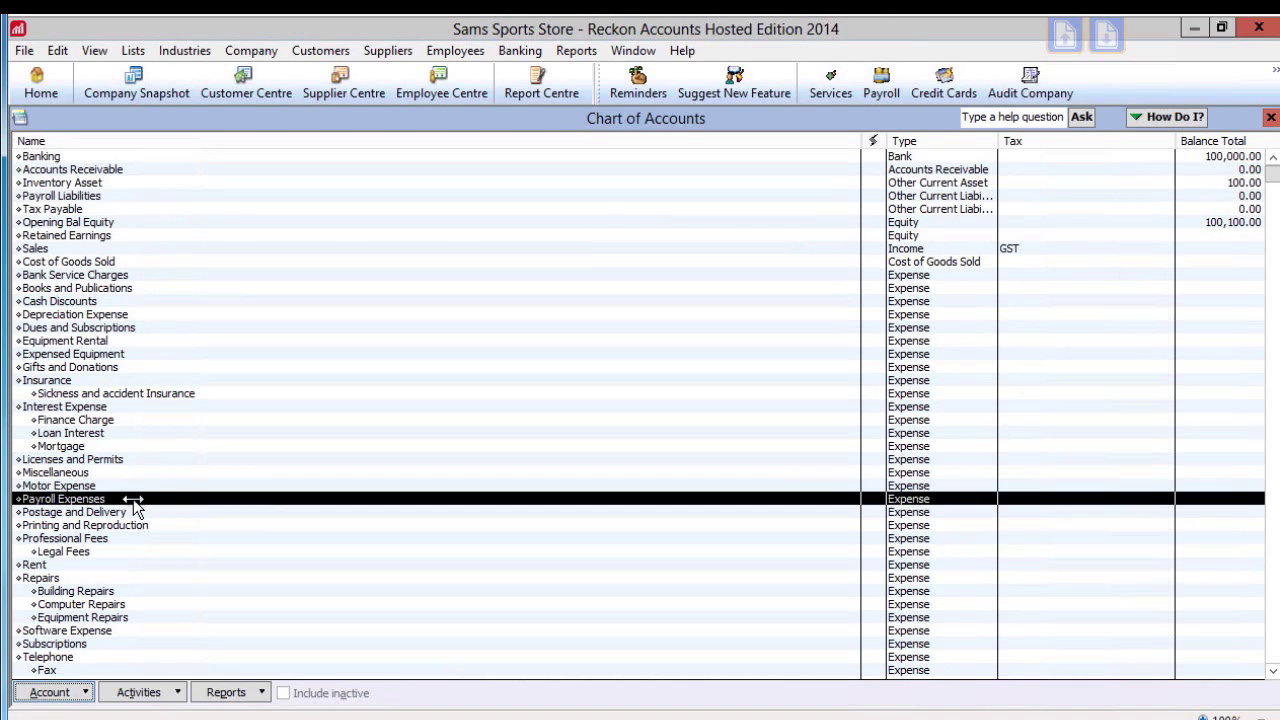
# Create and save a new Equity account named 'Owner Drawings' from the Chart of Accounts
pyautogui.rightClick(301, 524)
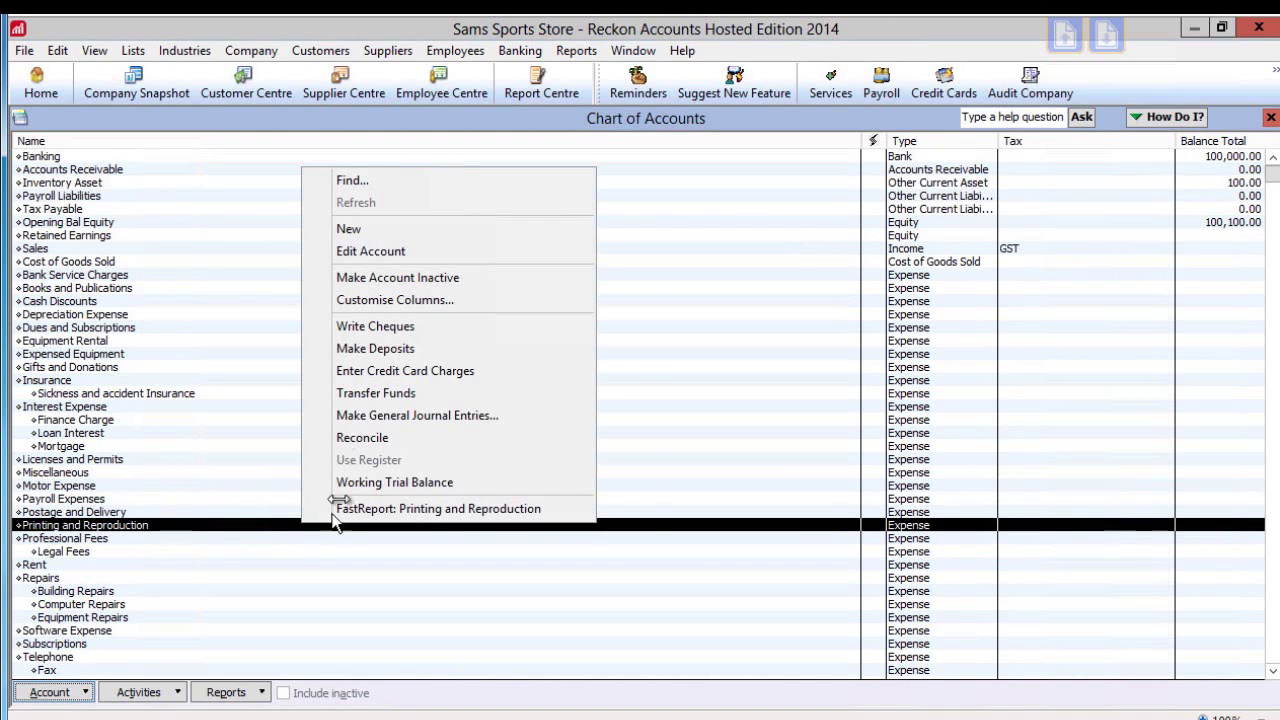
pyautogui.click(348, 228)
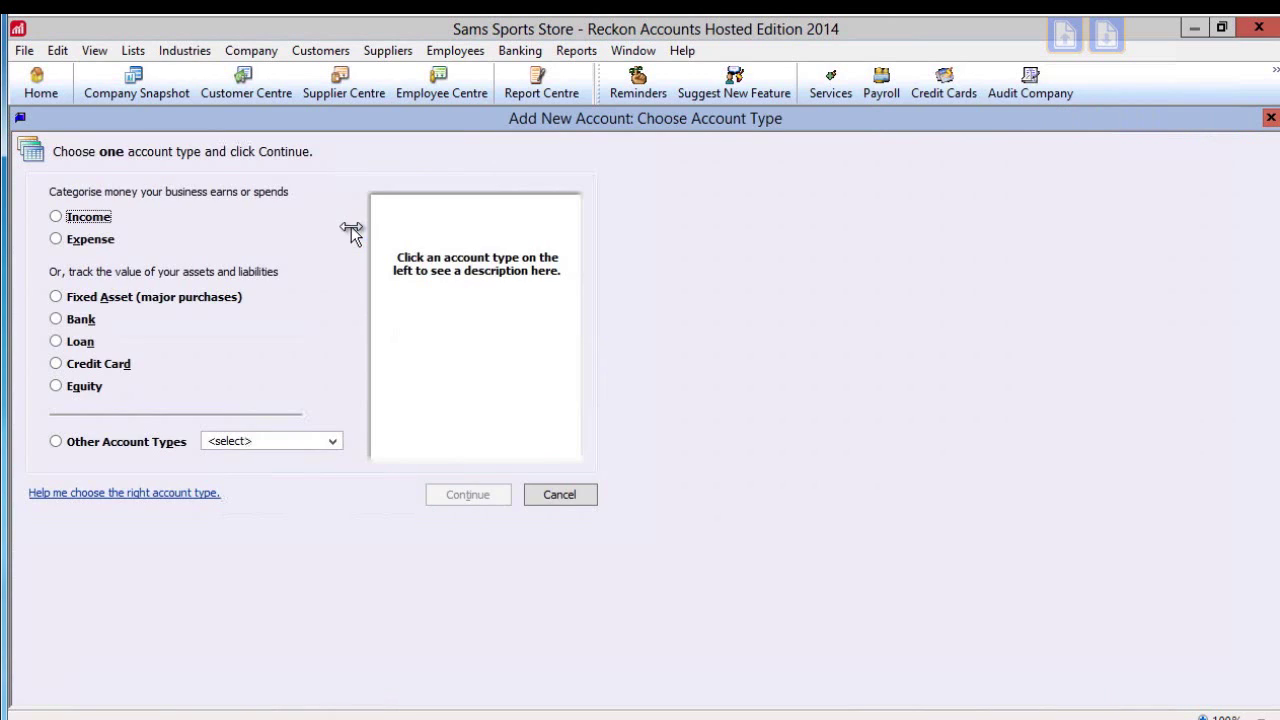
pyautogui.click(56, 387)
pyautogui.click(467, 494)
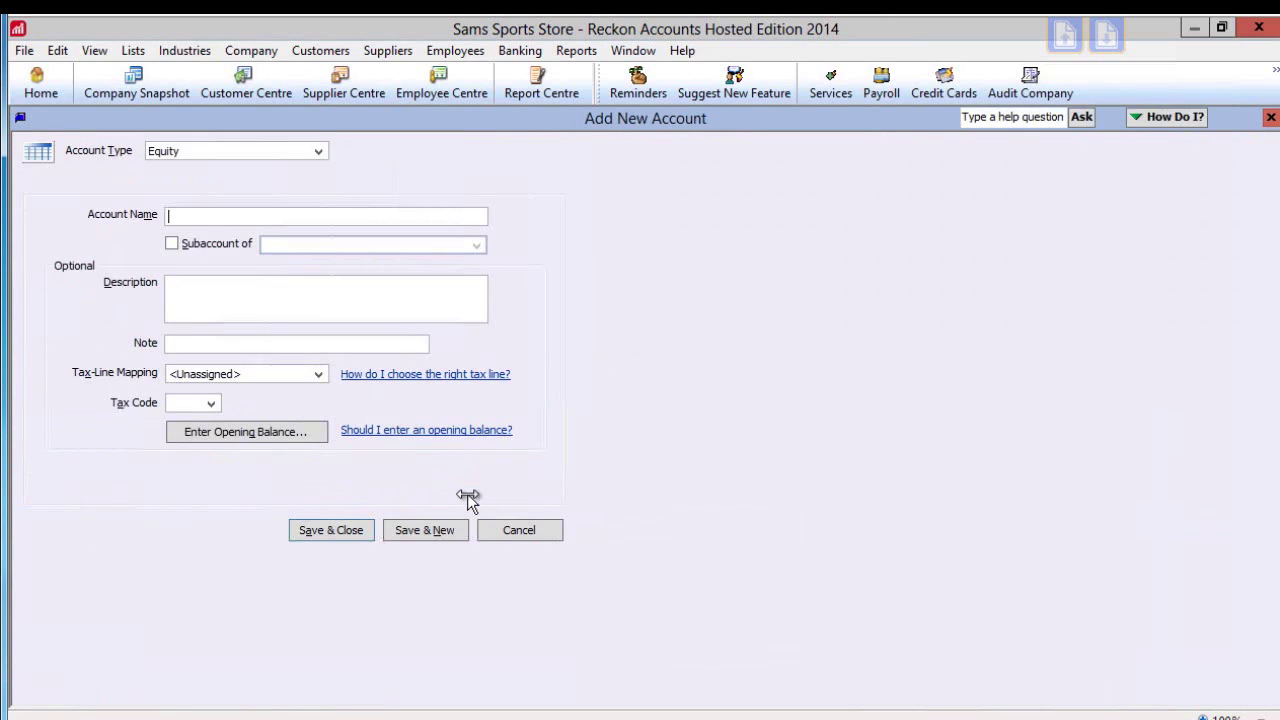
pyautogui.write('Owner Drawings')
pyautogui.click(322, 528)
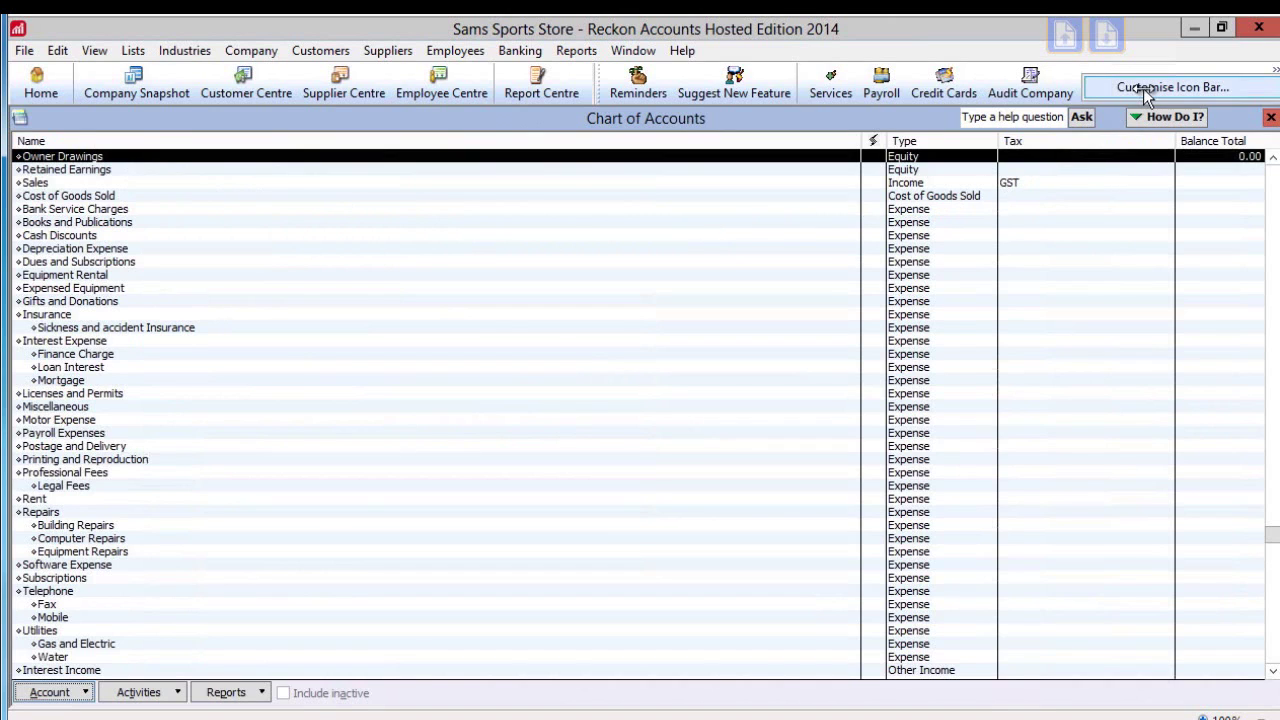
# Add a 'Tax Invoice' icon-bar shortcut for Create Invoices, test it, and close the invoice window
pyautogui.click(1143, 88)
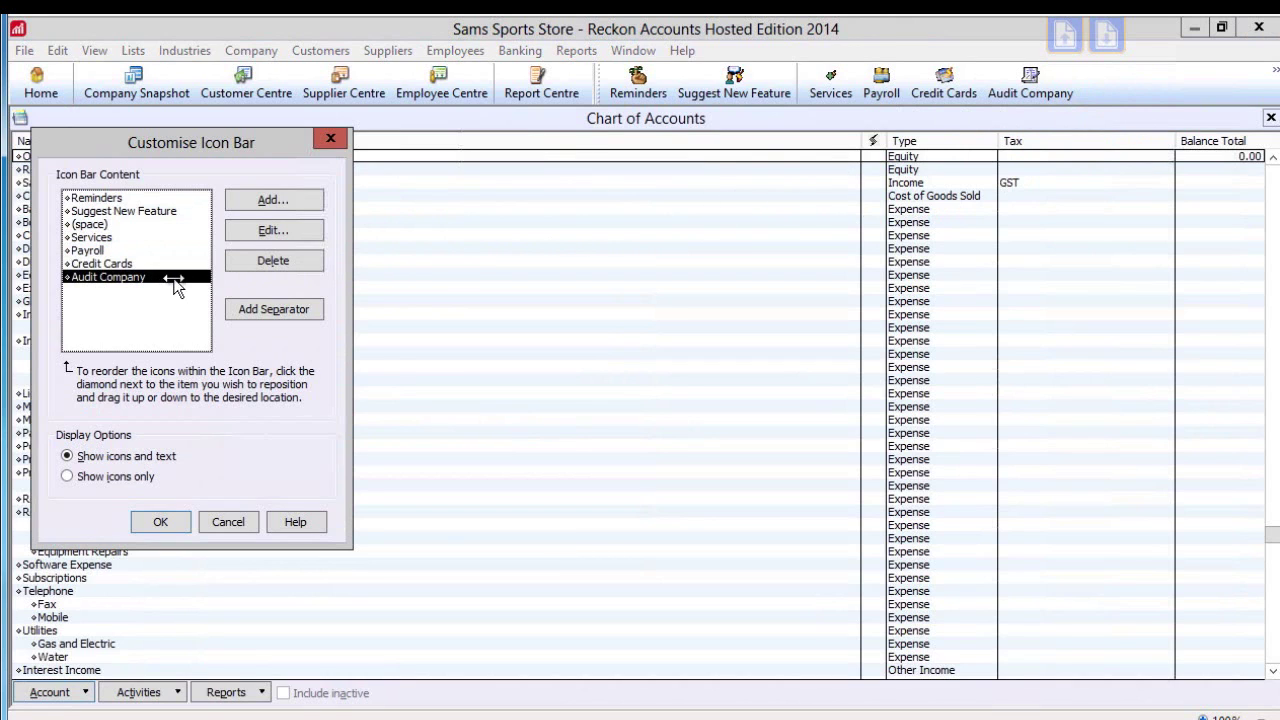
pyautogui.click(278, 202)
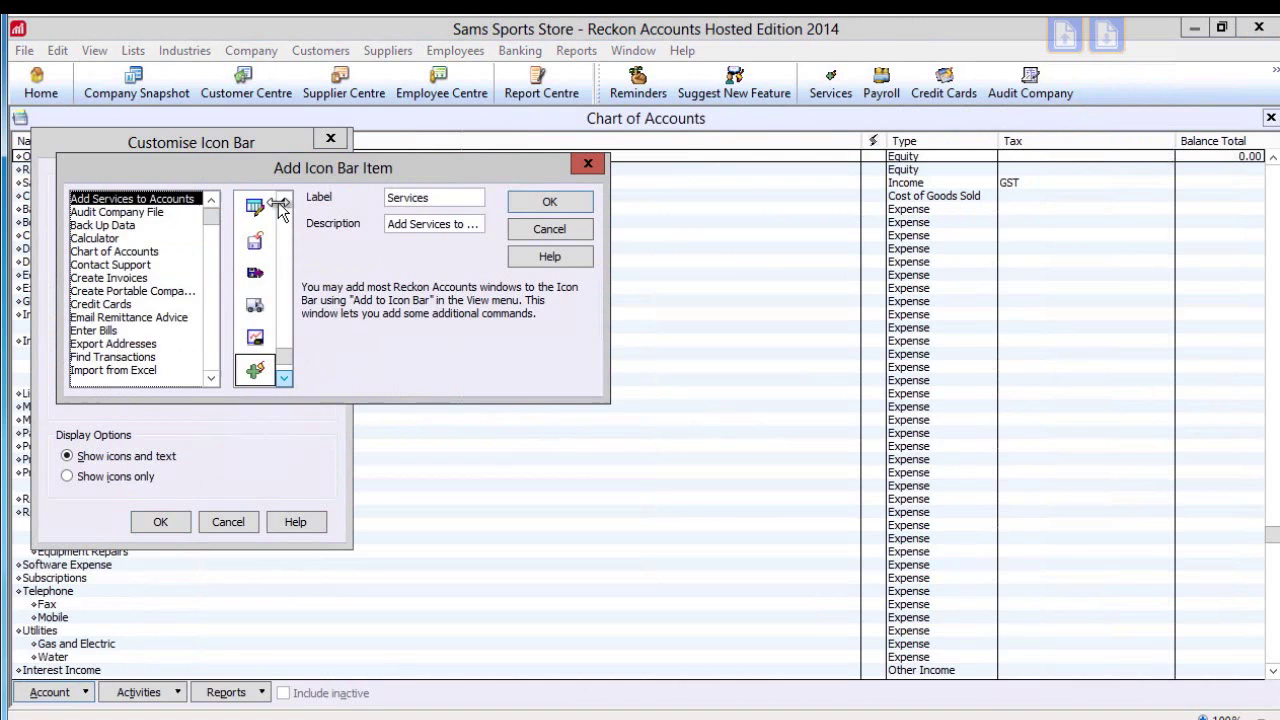
pyautogui.doubleClick(130, 278)
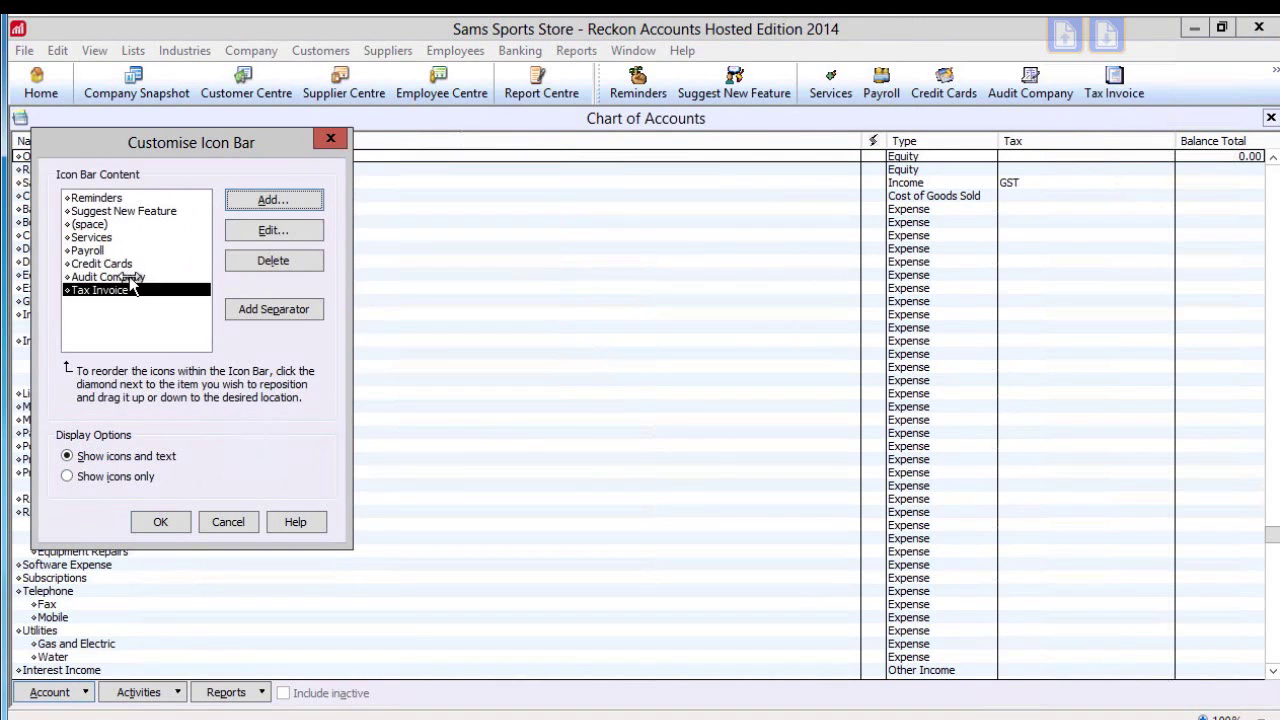
pyautogui.click(161, 522)
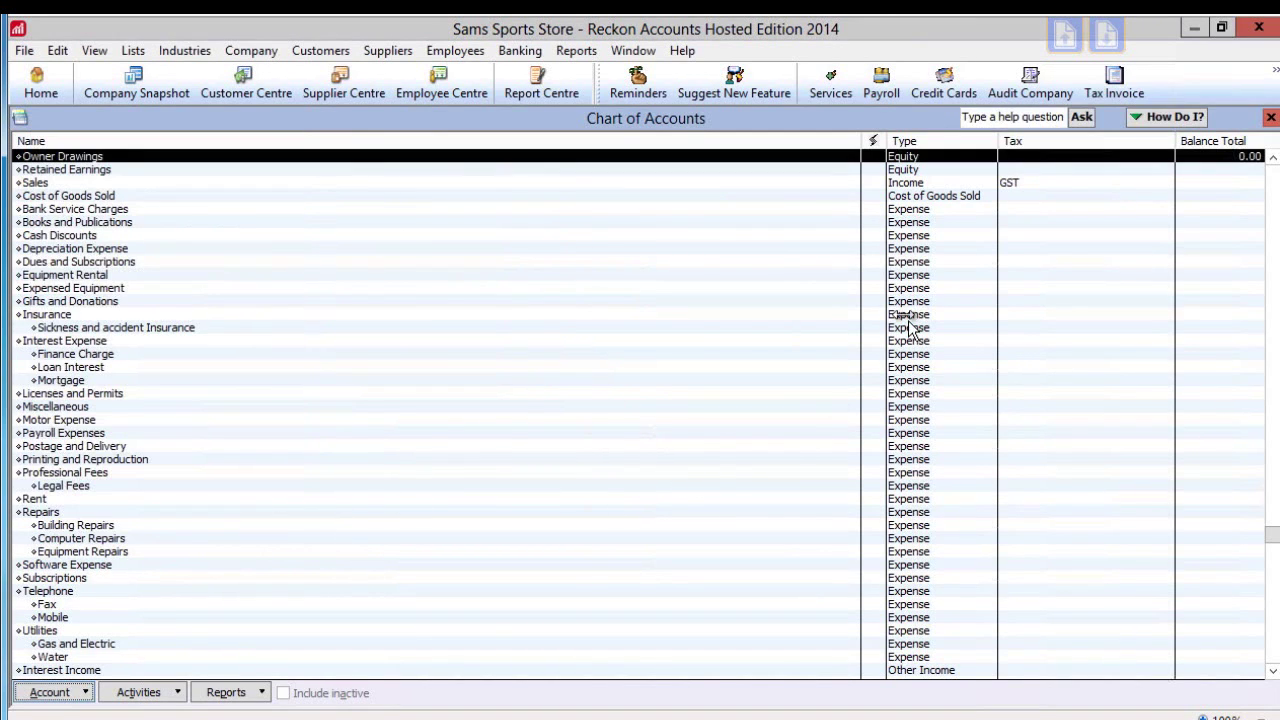
pyautogui.click(1115, 82)
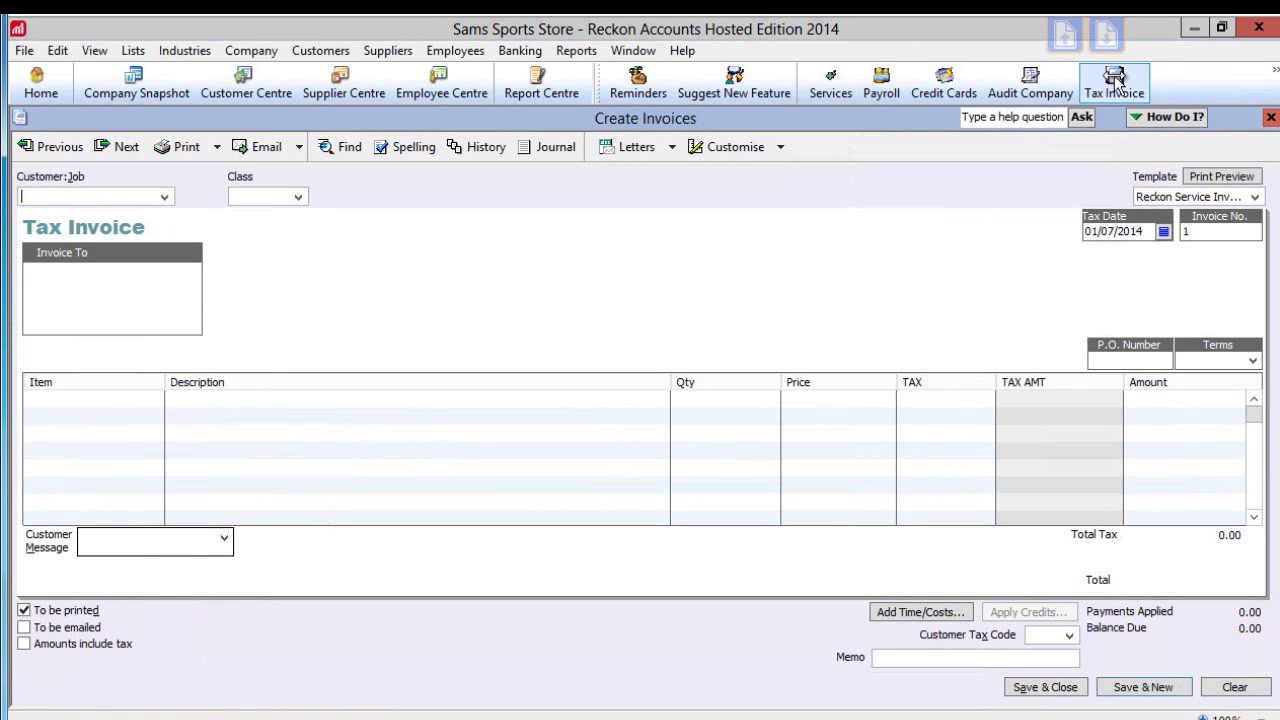
pyautogui.click(1270, 118)
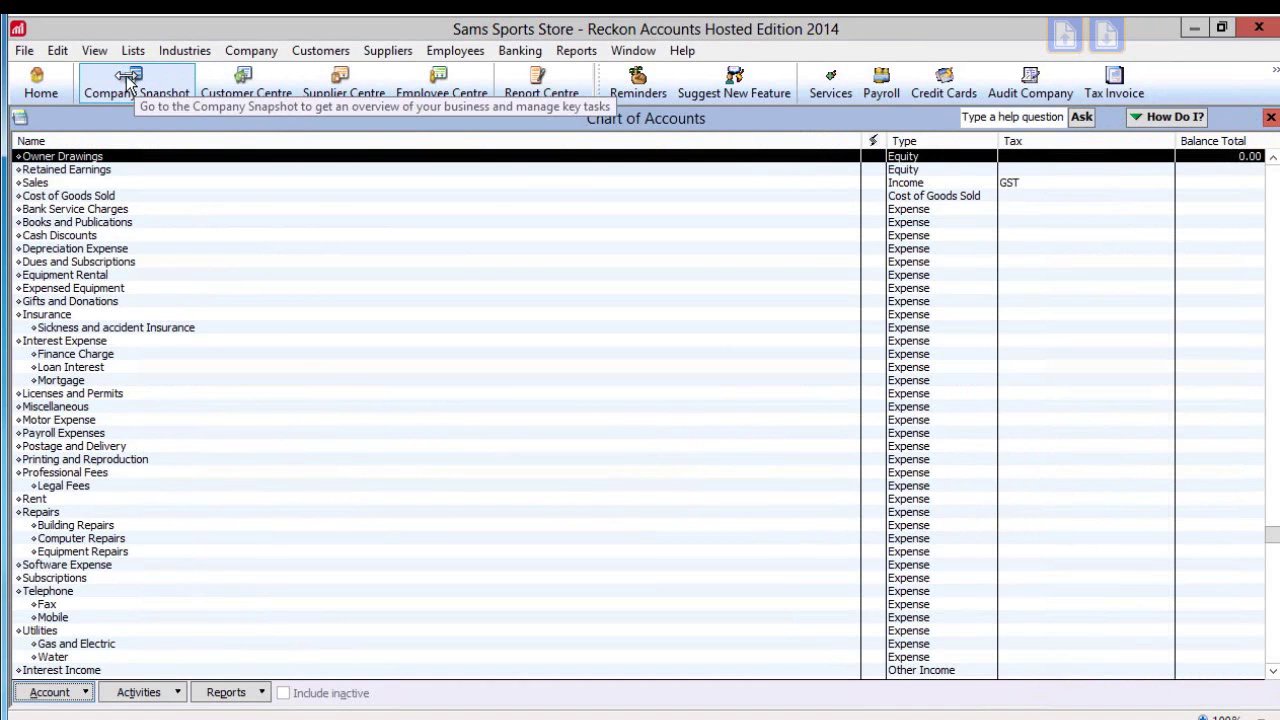
# Browse Company Snapshot Payments and Customer tabs, drill into 2021 sales, then move Sales History right
pyautogui.click(130, 78)
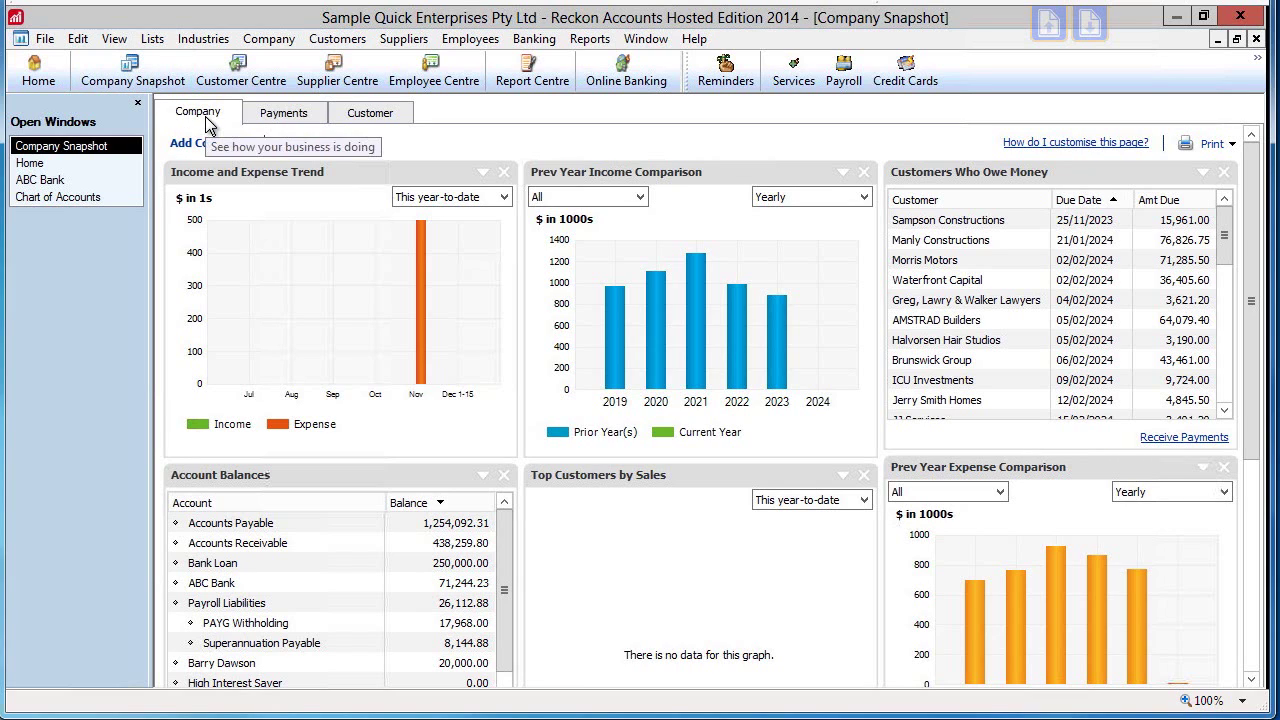
pyautogui.click(290, 114)
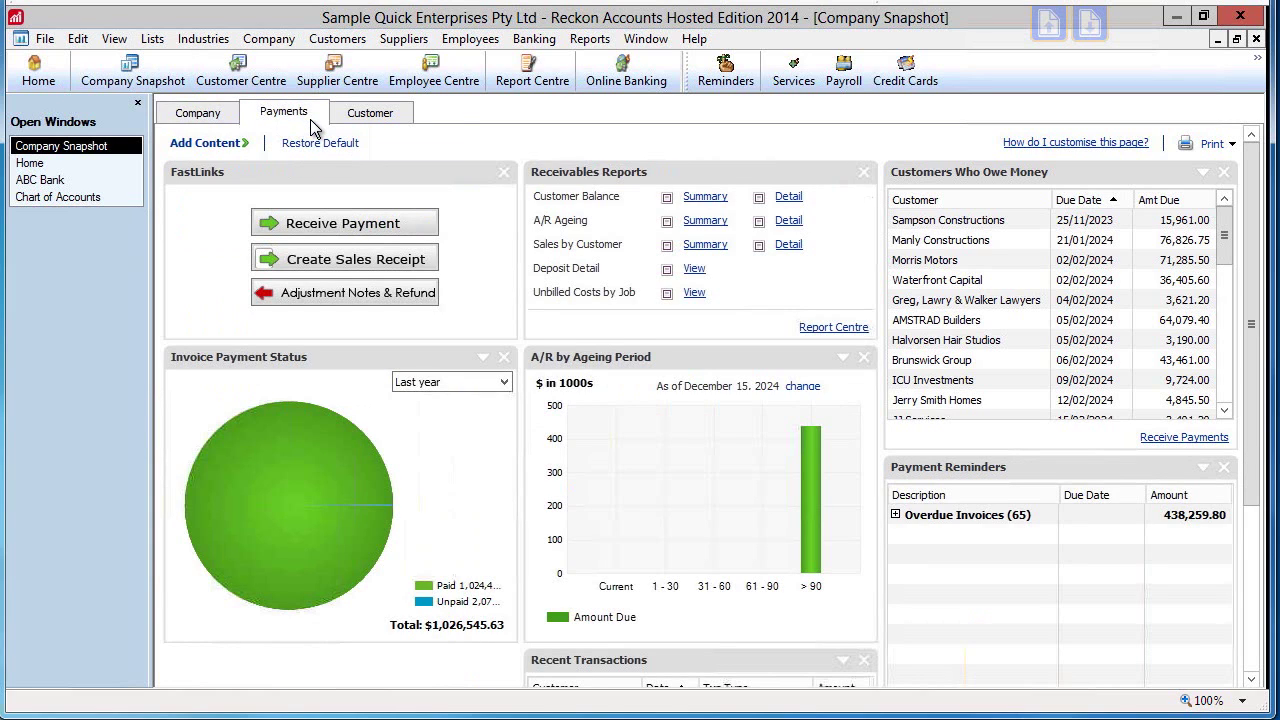
pyautogui.click(406, 118)
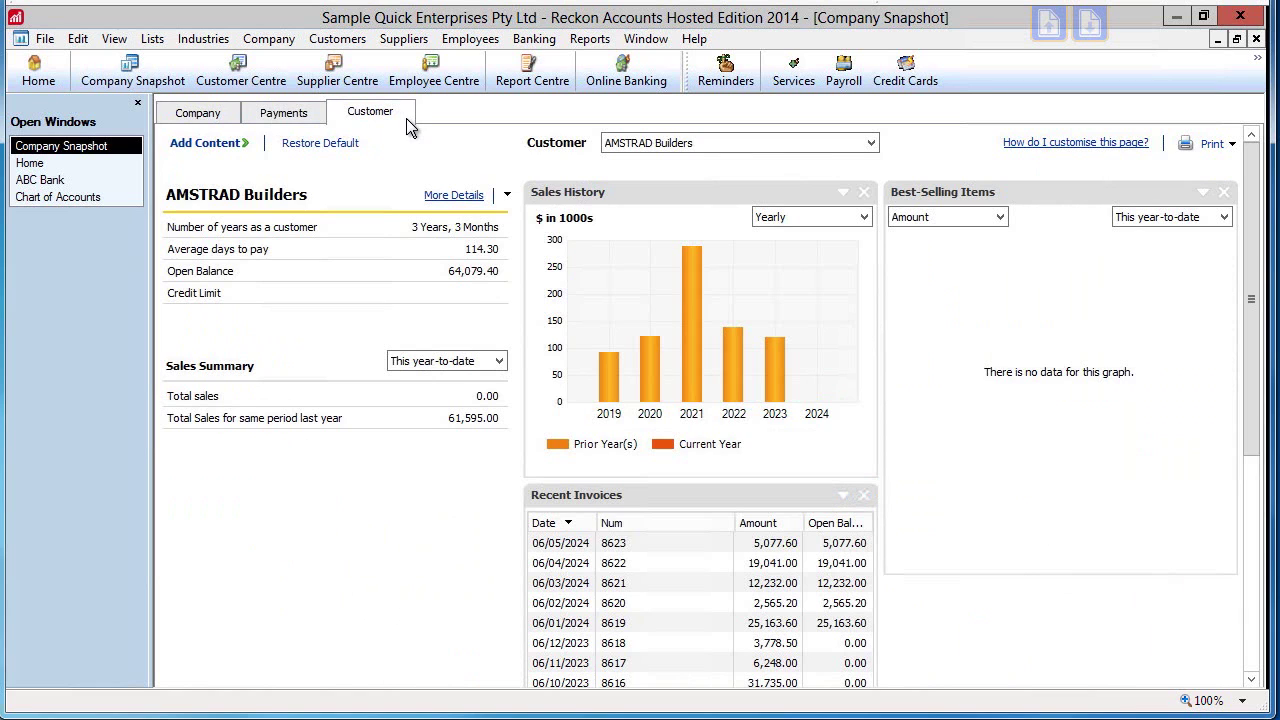
pyautogui.click(696, 336)
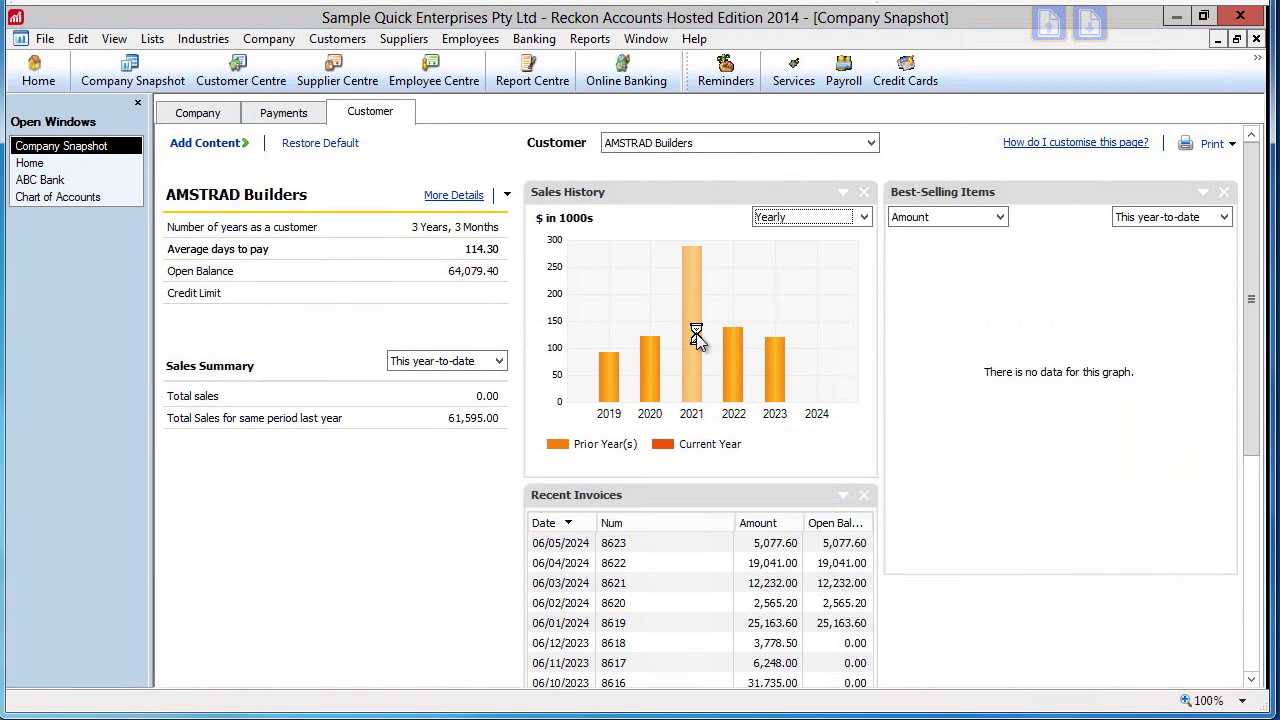
pyautogui.click(1256, 39)
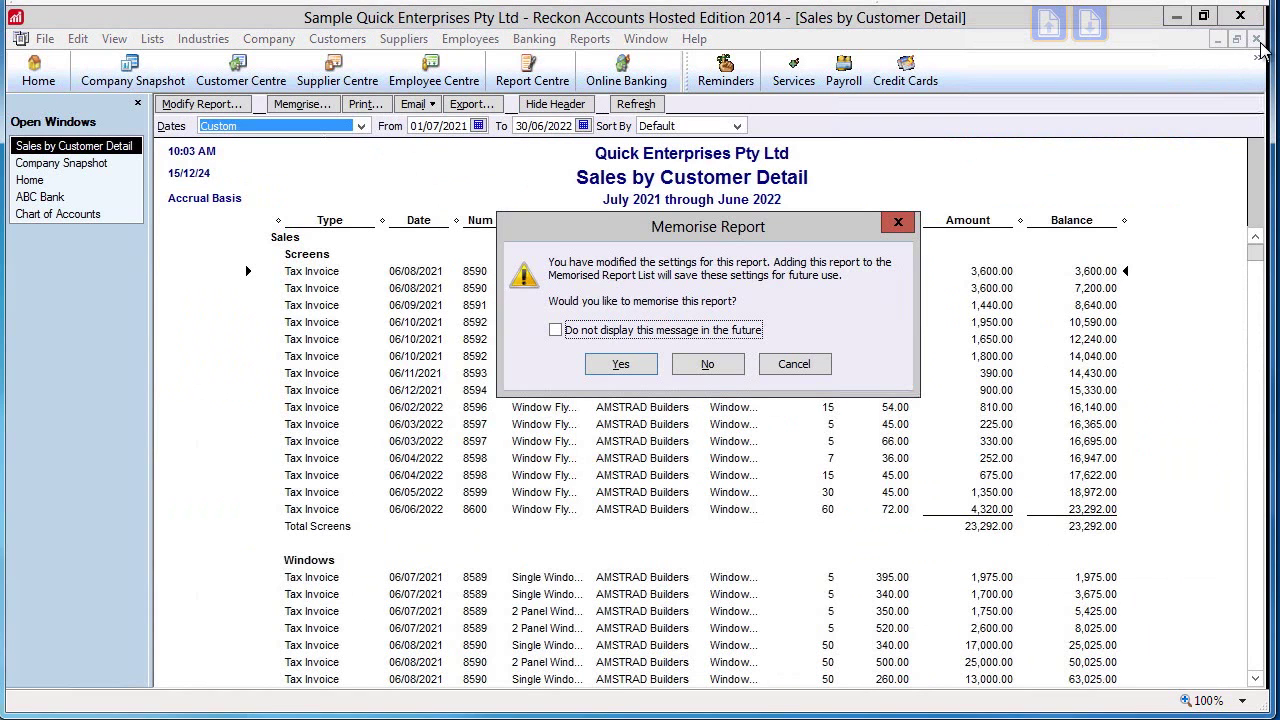
pyautogui.click(712, 367)
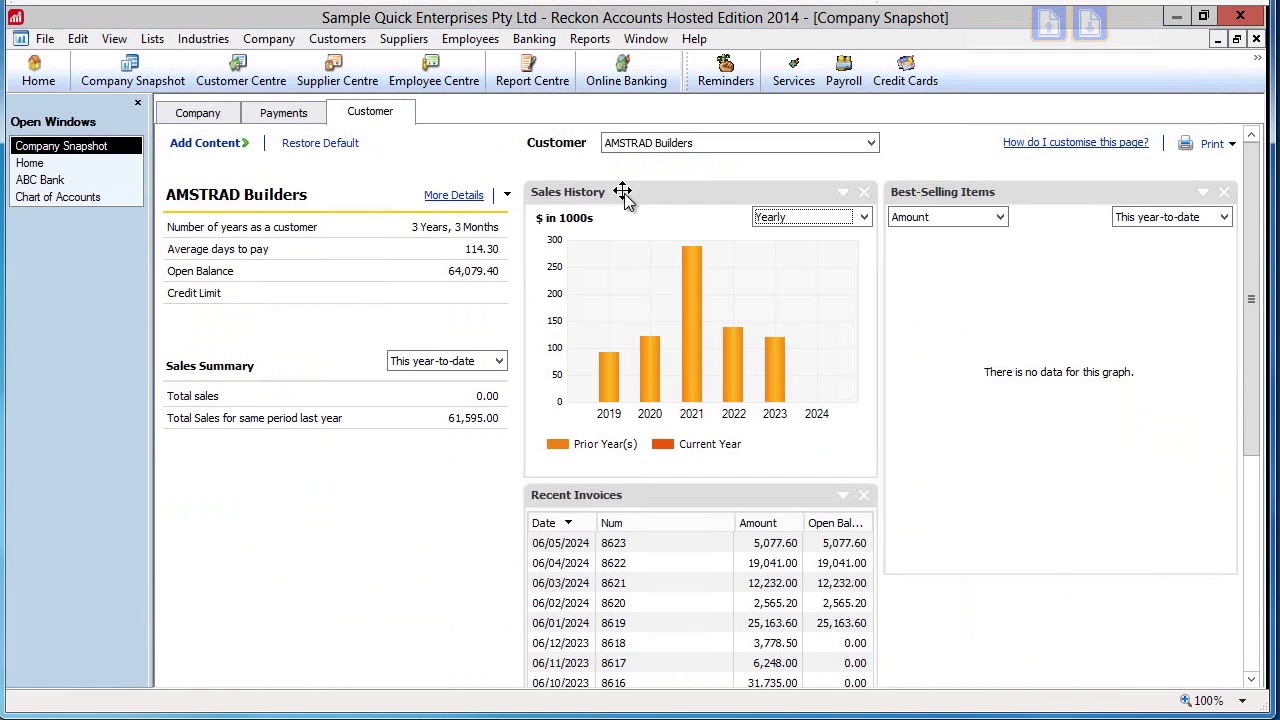
pyautogui.moveTo(622, 191); pyautogui.dragTo(986, 221)
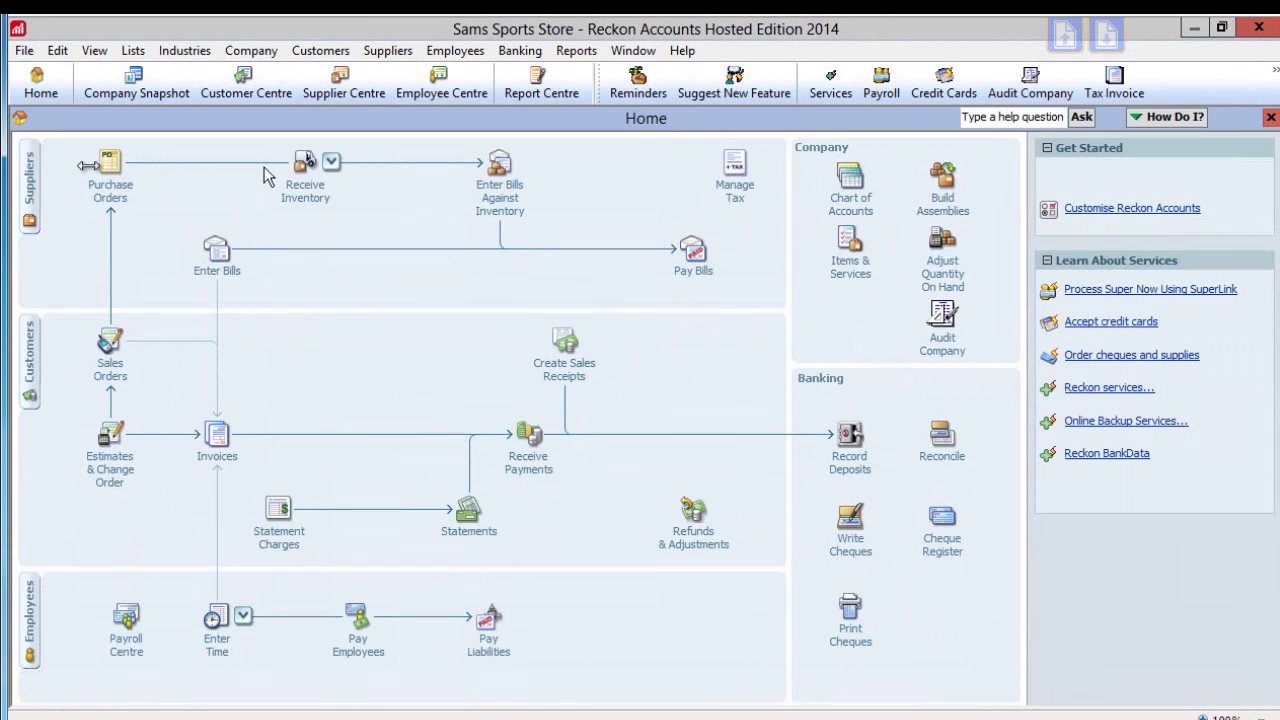
# Save a local backup copy to B:\Sams Sports Store, creating the folder when prompted
pyautogui.click(23, 50)
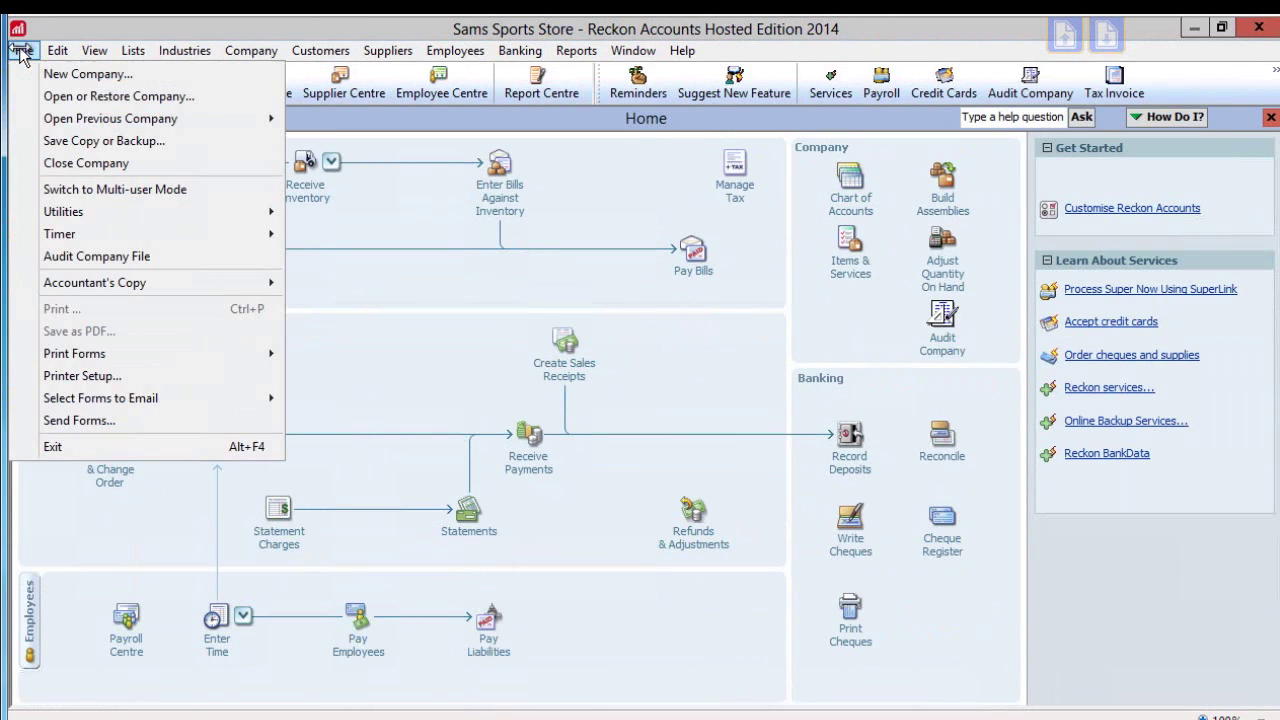
pyautogui.click(62, 140)
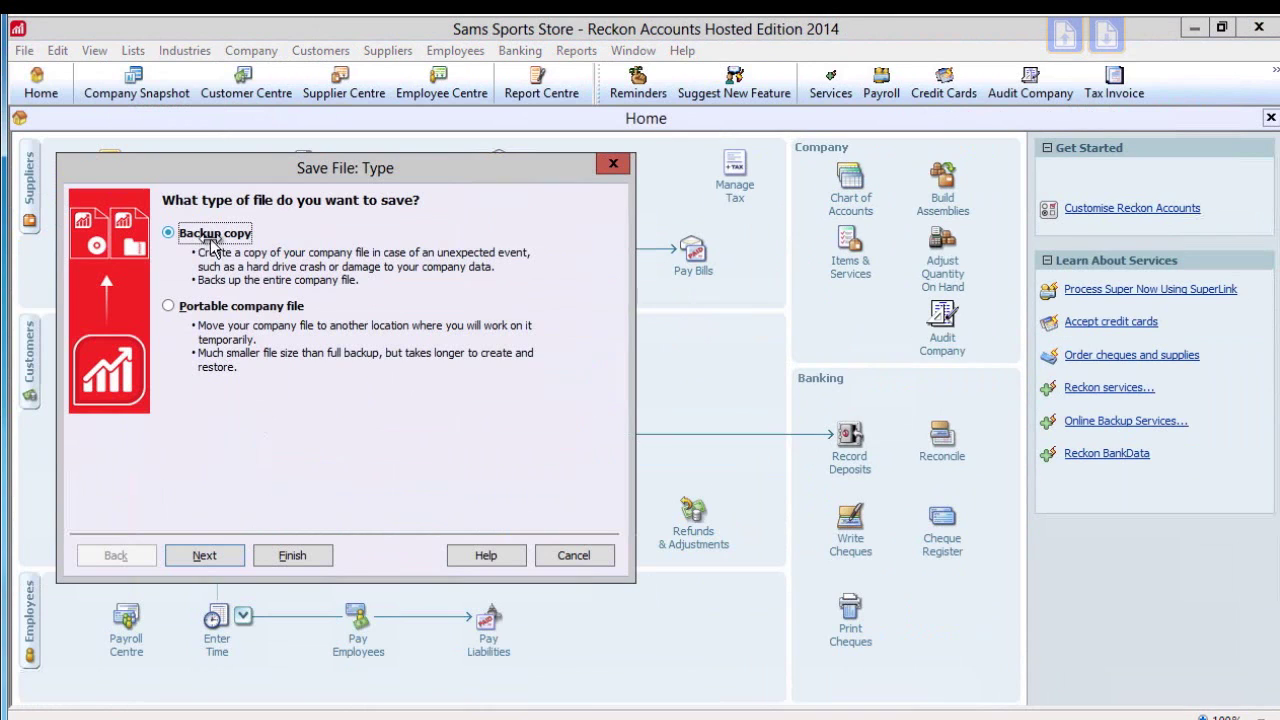
pyautogui.click(205, 556)
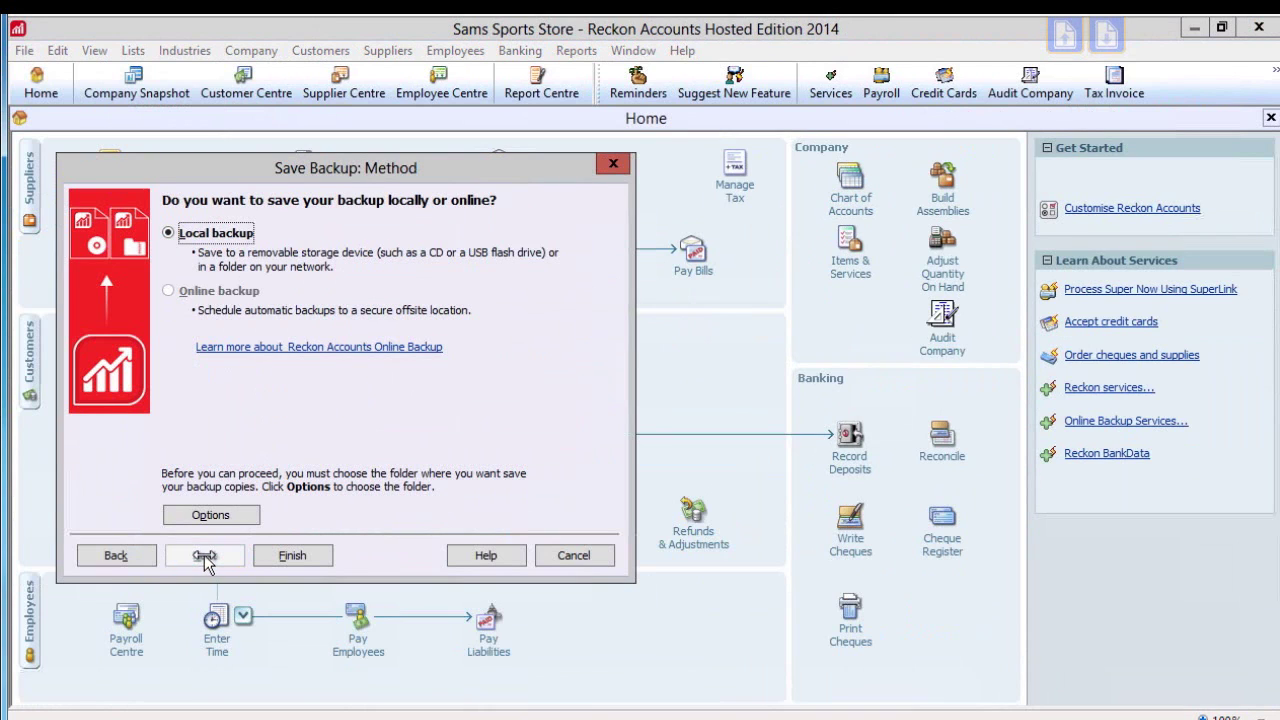
pyautogui.click(293, 556)
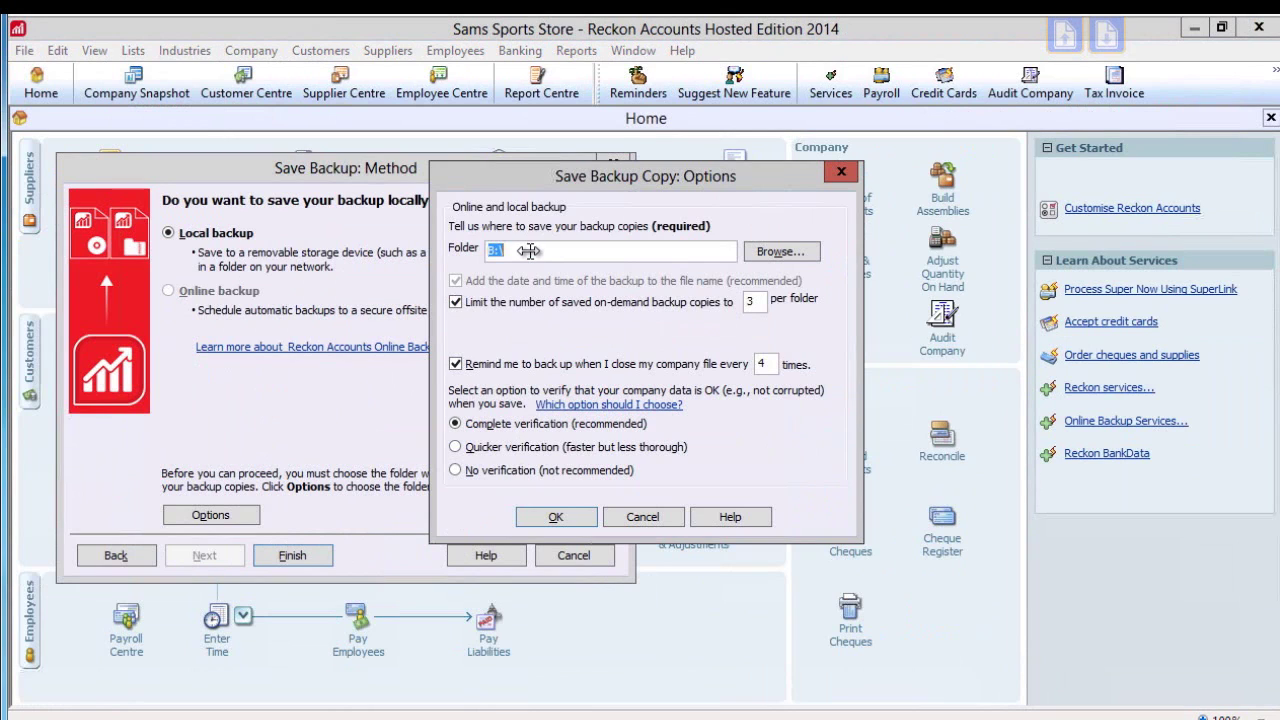
pyautogui.write('B:\\Sams Sports Store')
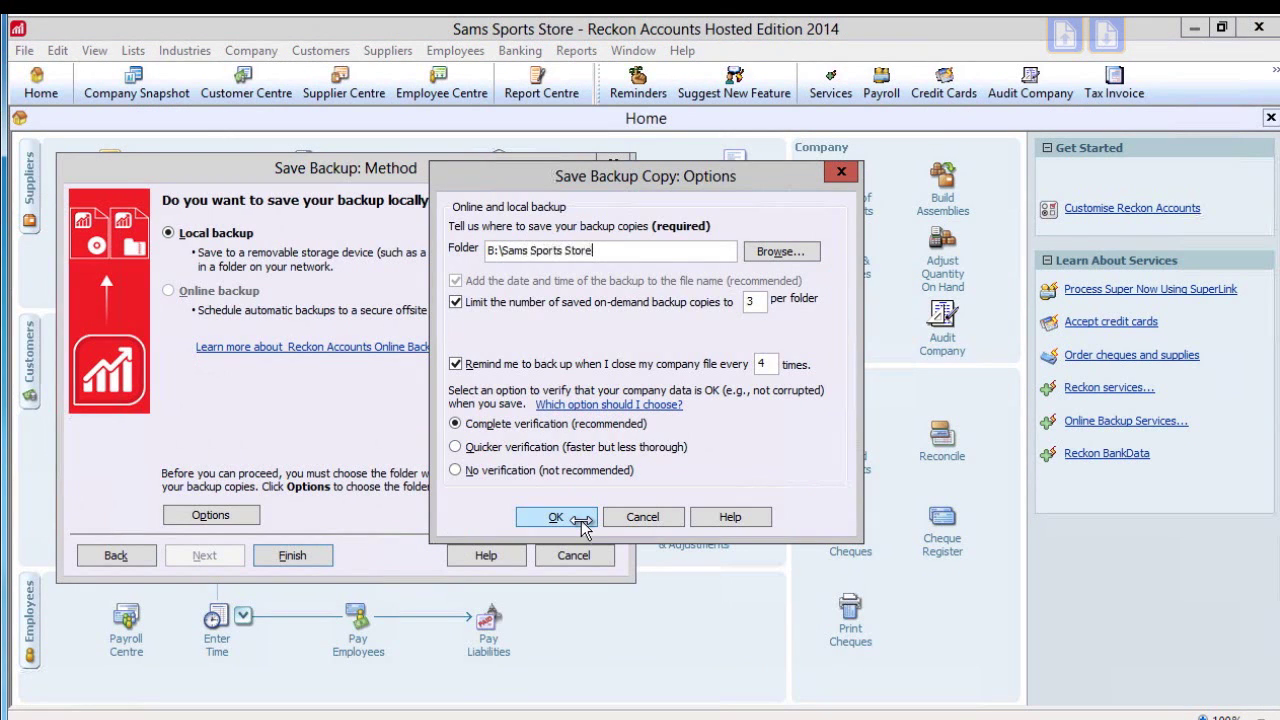
pyautogui.click(556, 517)
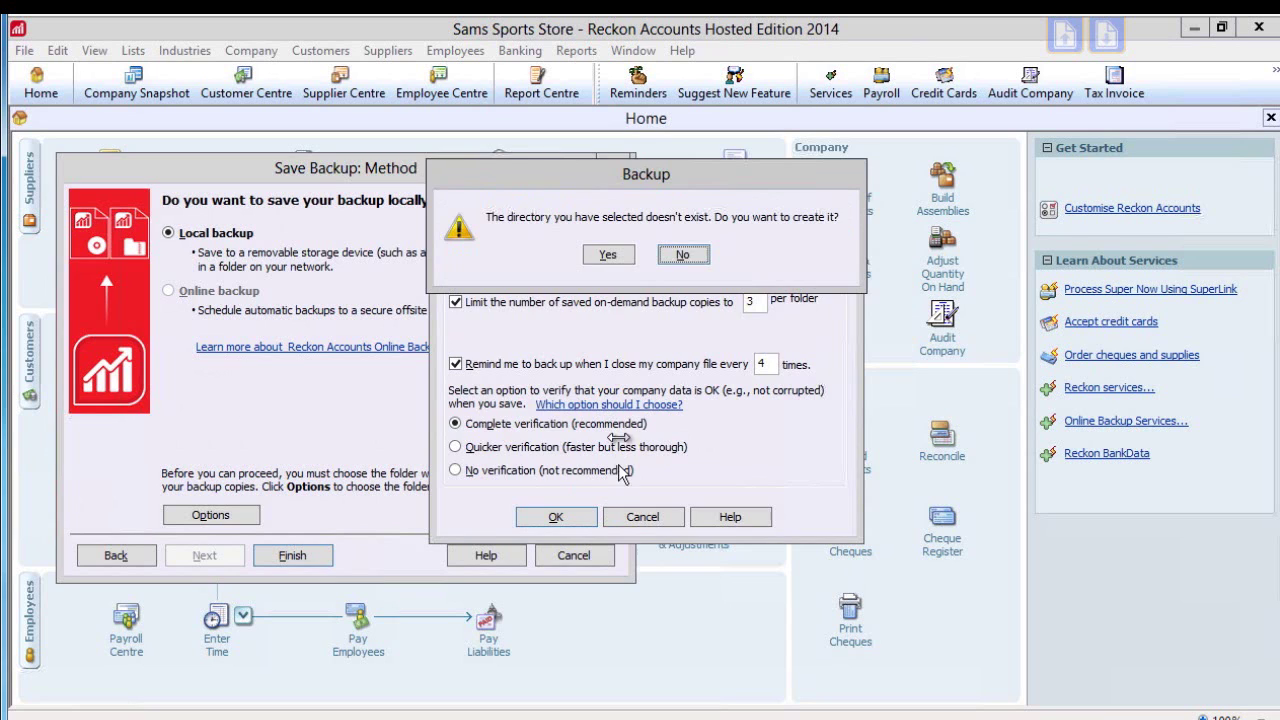
pyautogui.click(683, 255)
pyautogui.click(293, 556)
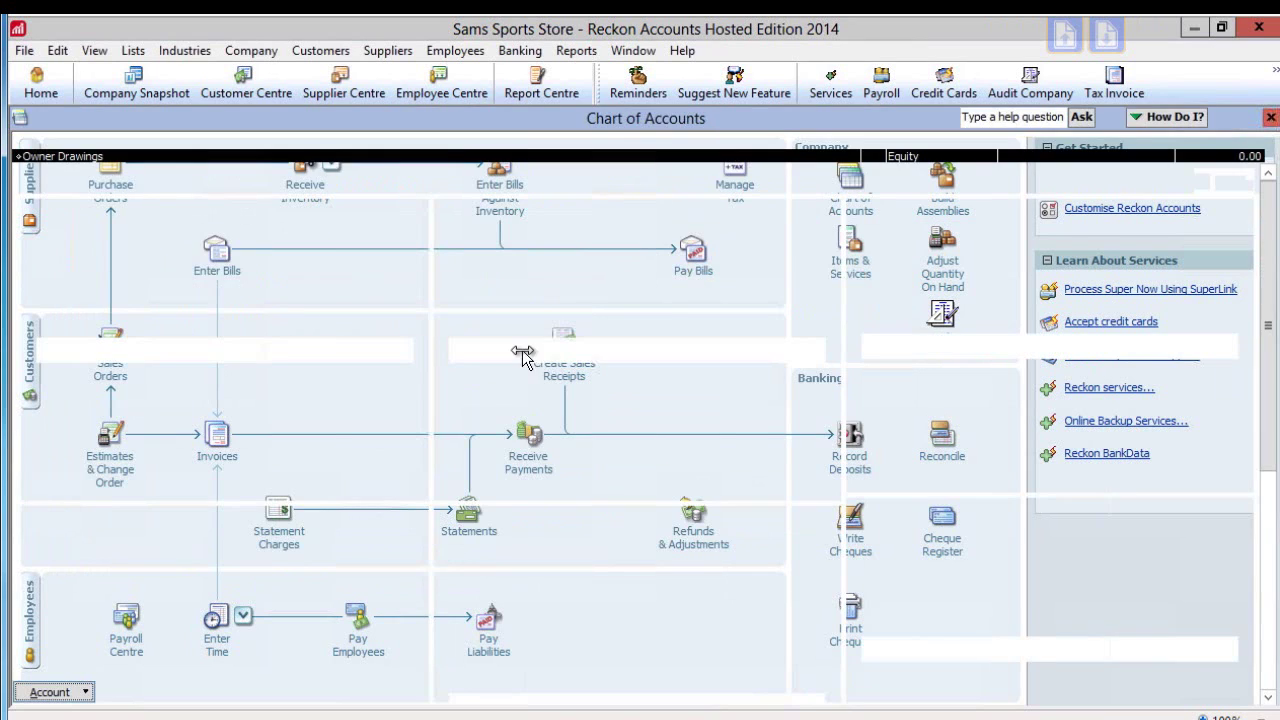